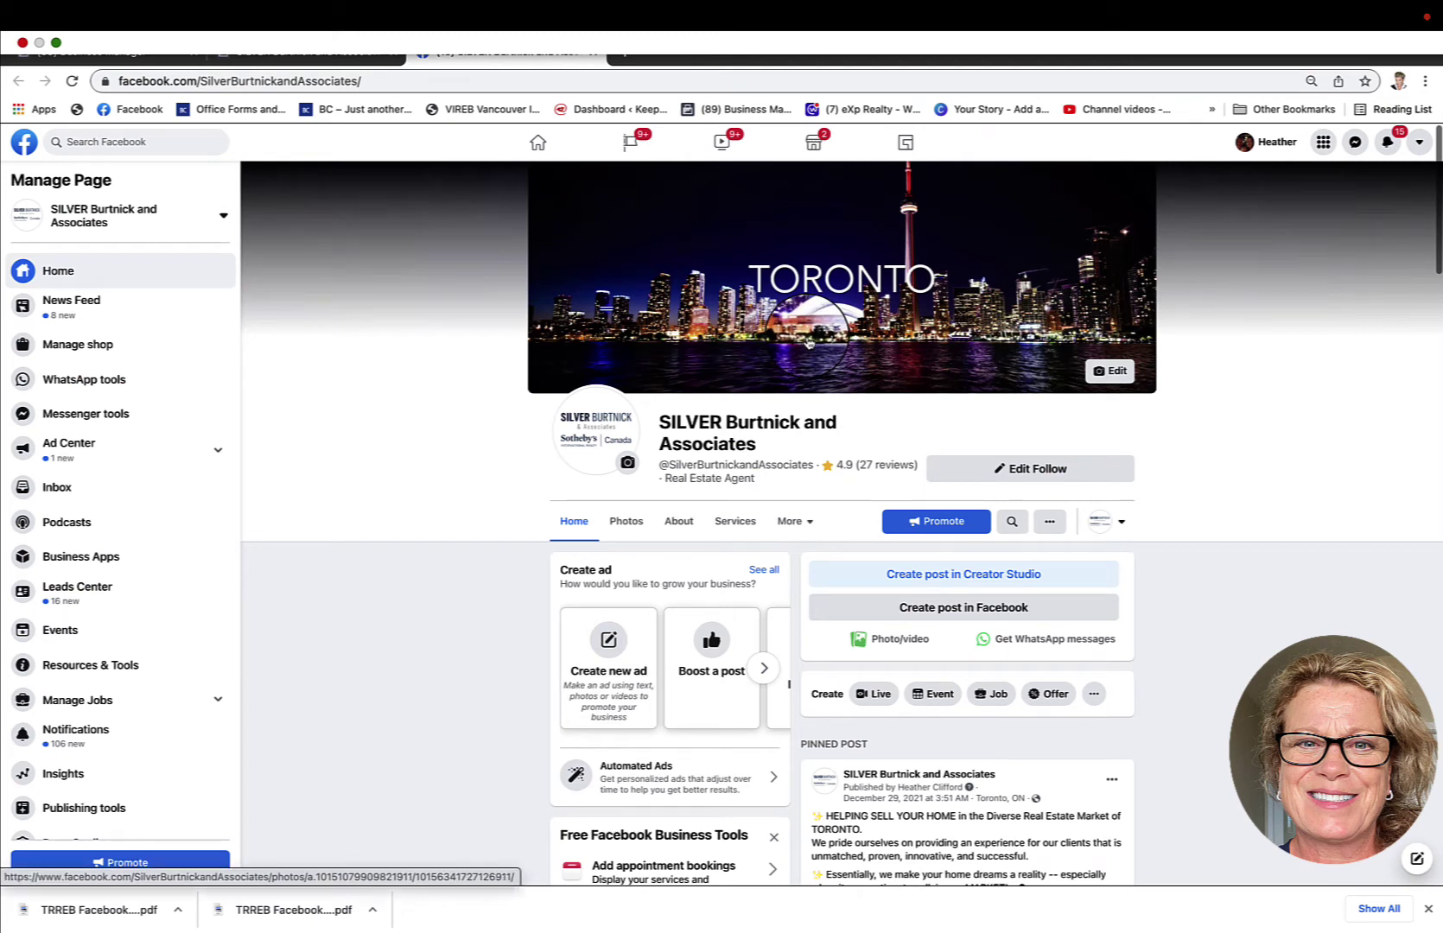
Step: Check the editing options offered for the page's cover photo and profile picture
left_click(1115, 372)
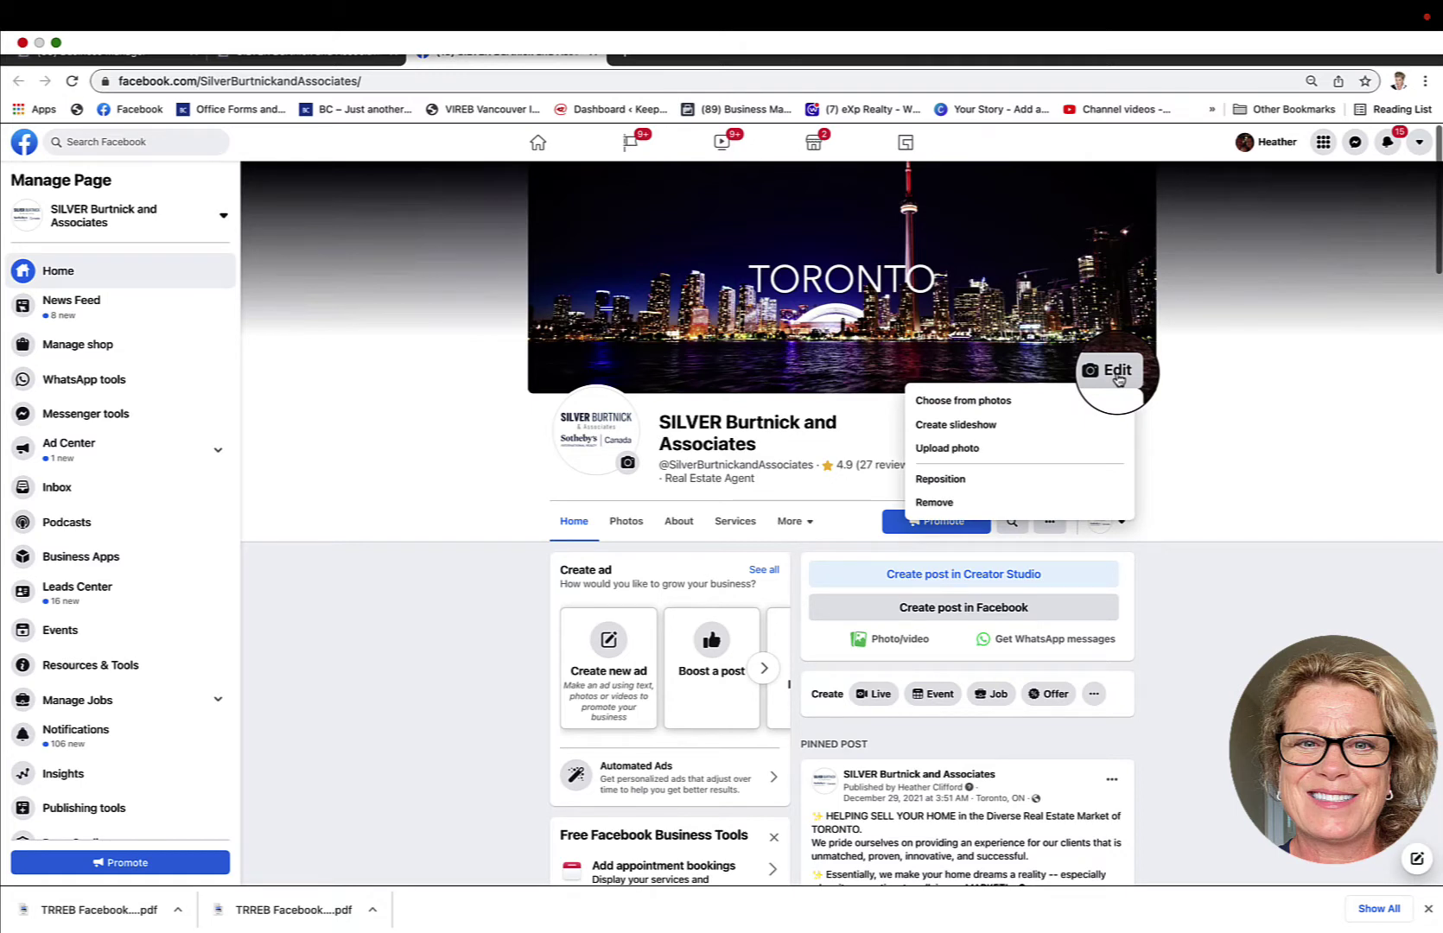
left_click(1200, 373)
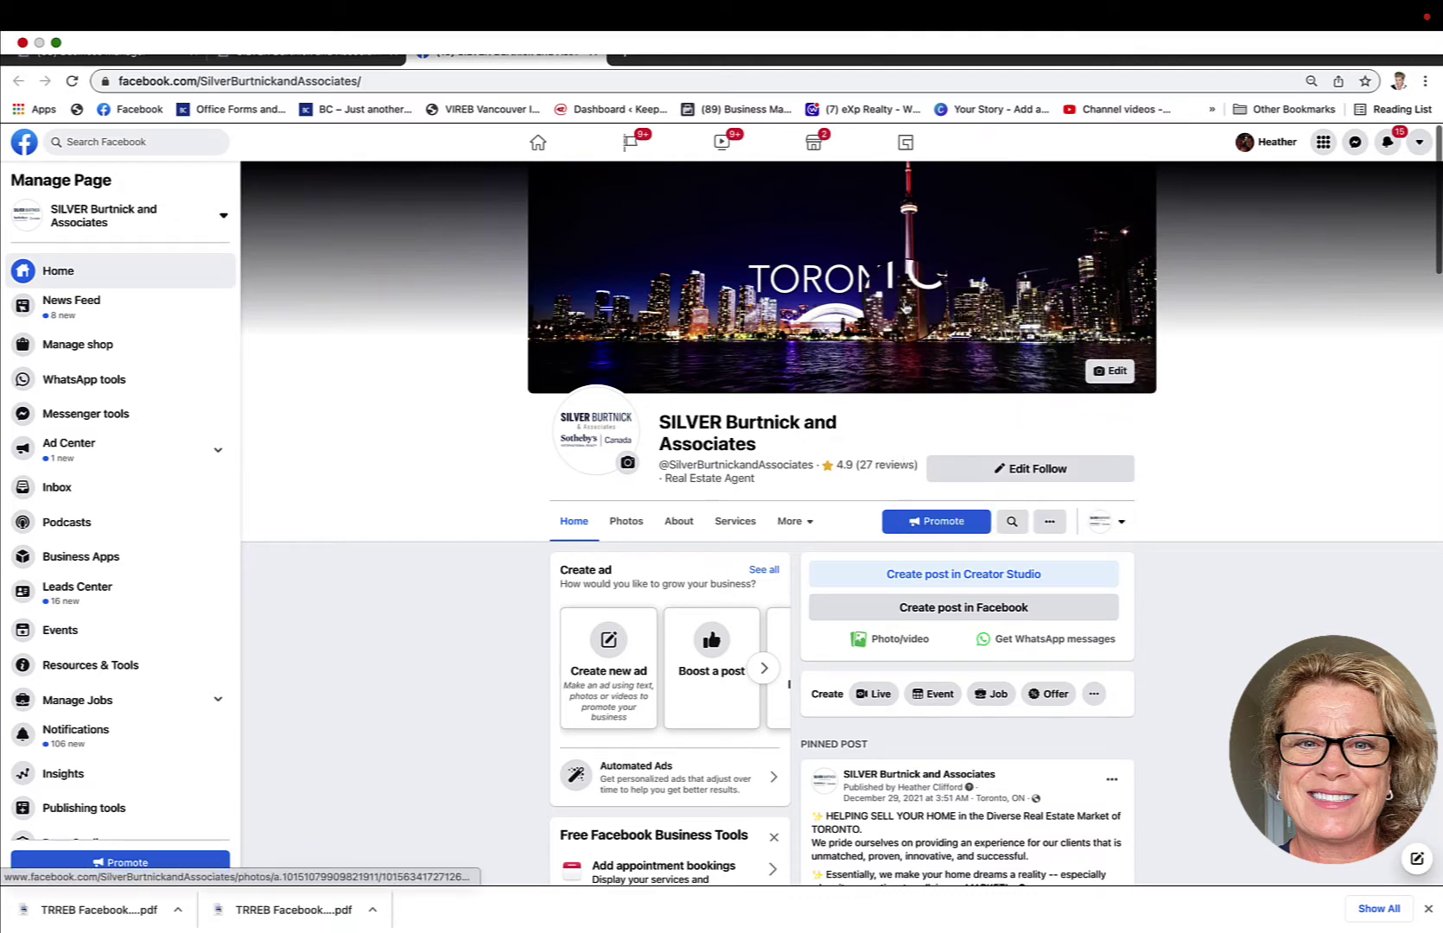
left_click(597, 439)
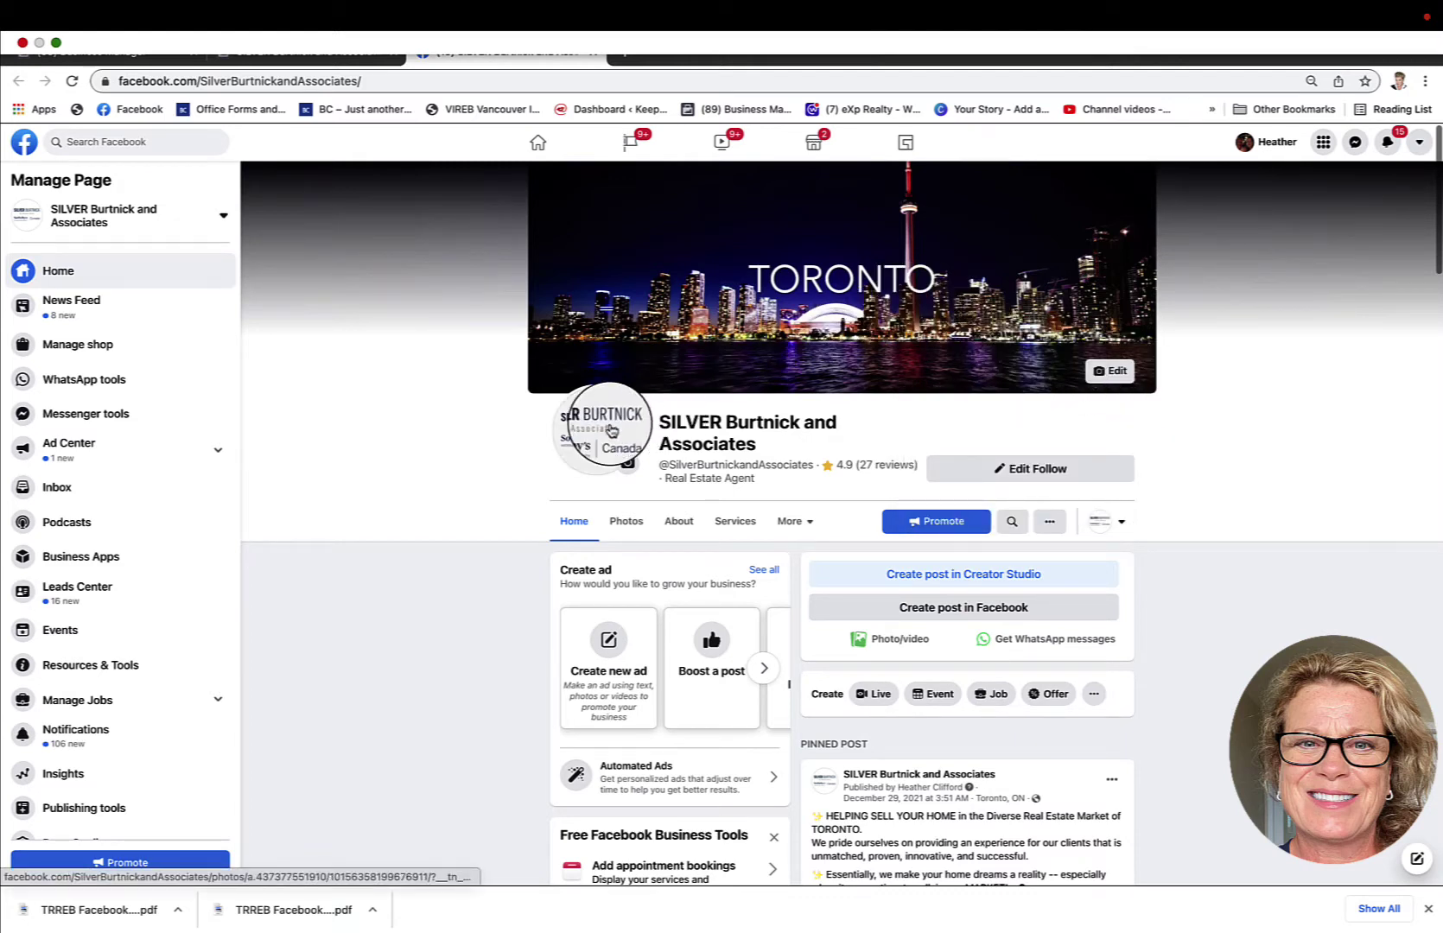
left_click(629, 466)
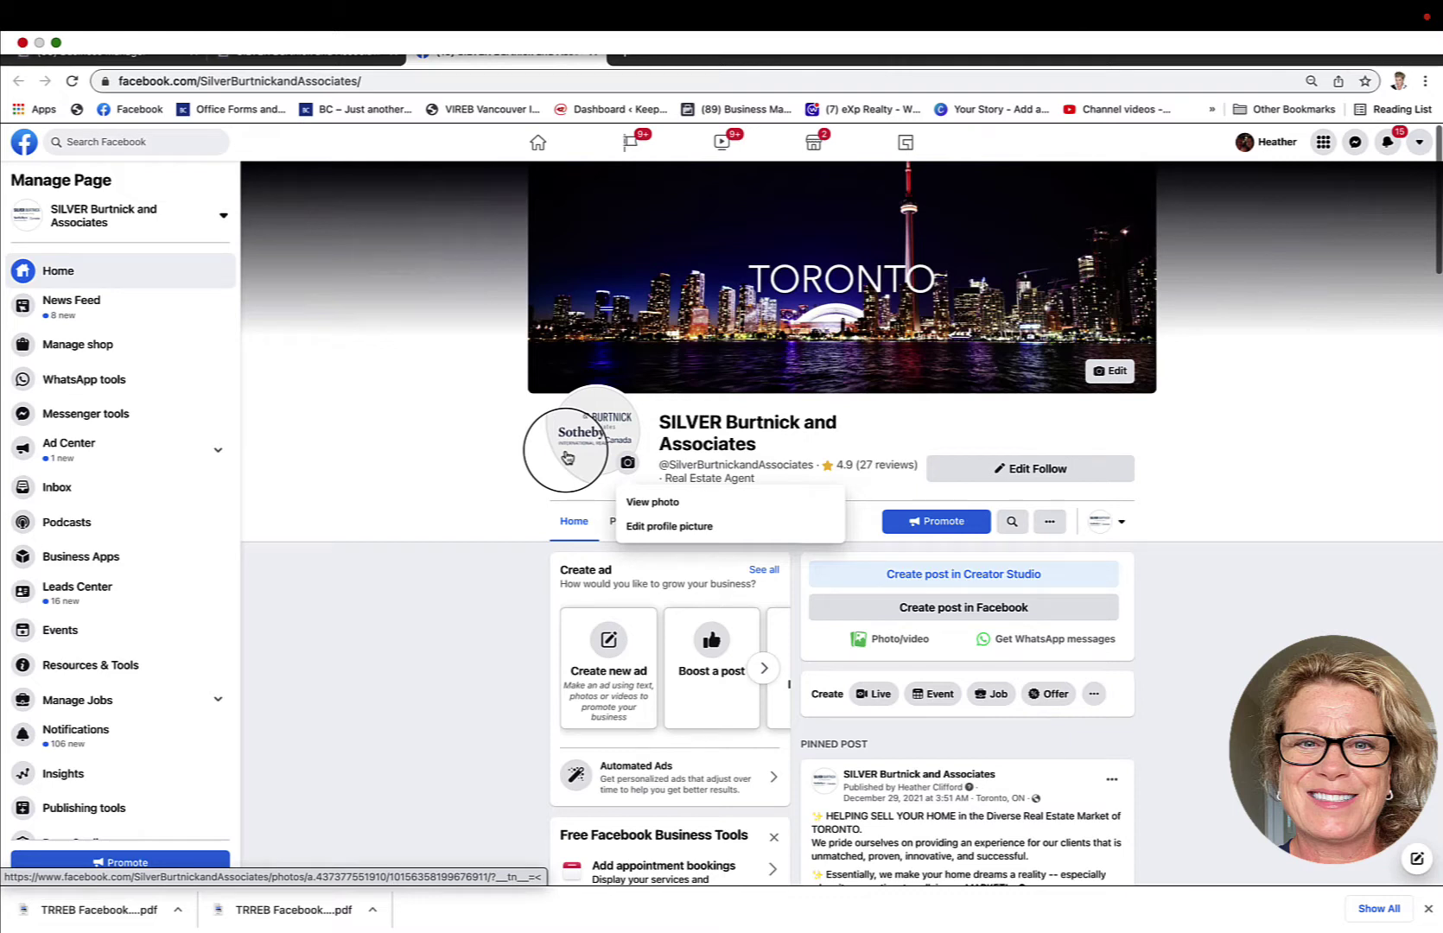
left_click(481, 504)
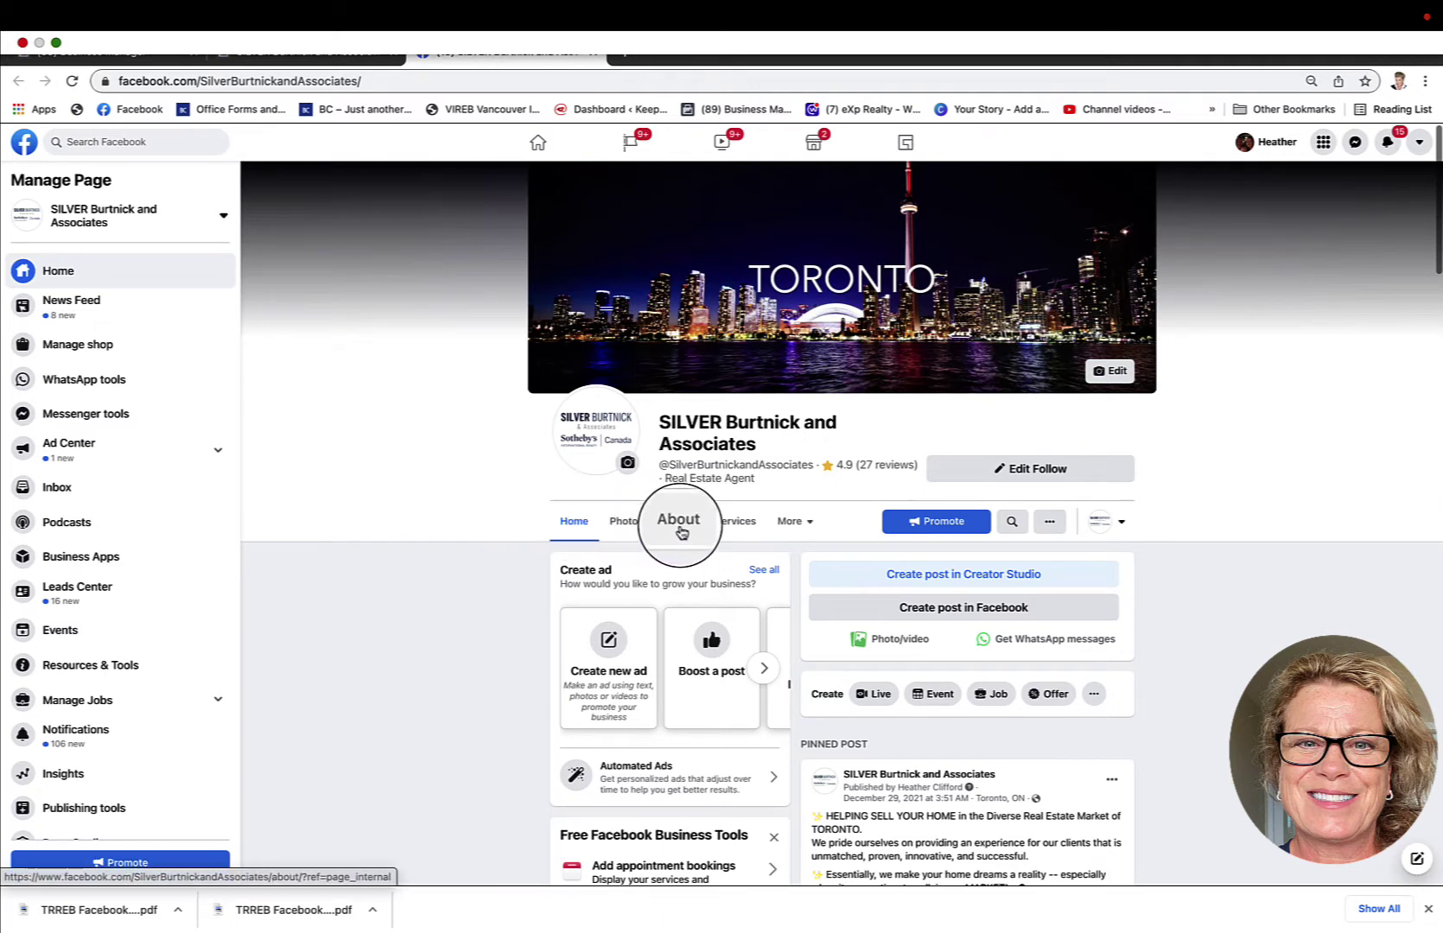
Step: Review the page's additional sections and the choices for its Follow action button, leaving both unchanged
left_click(811, 532)
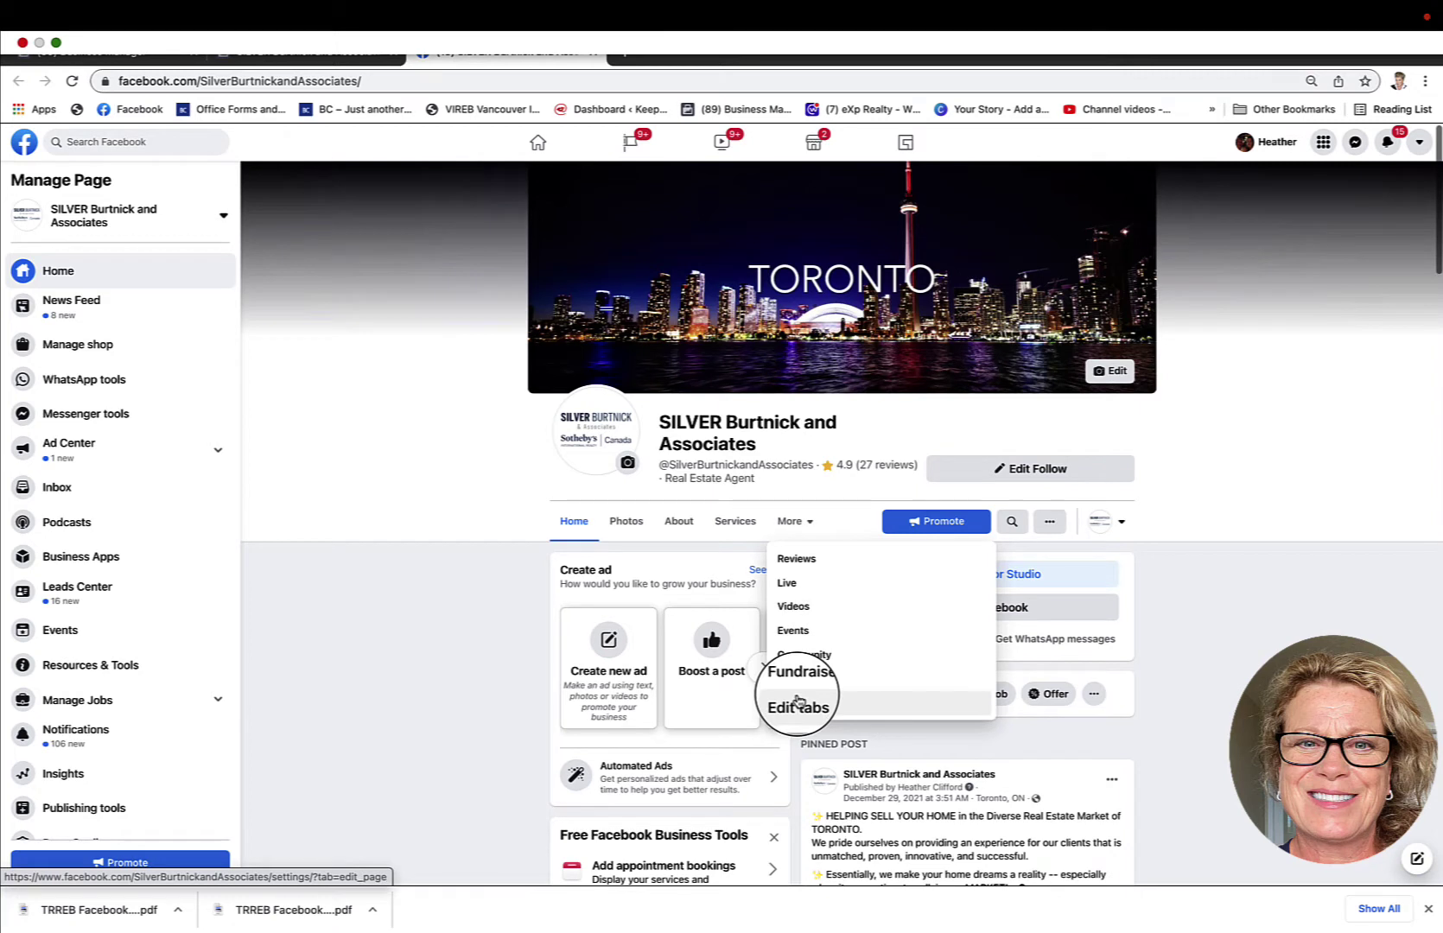
left_click(841, 519)
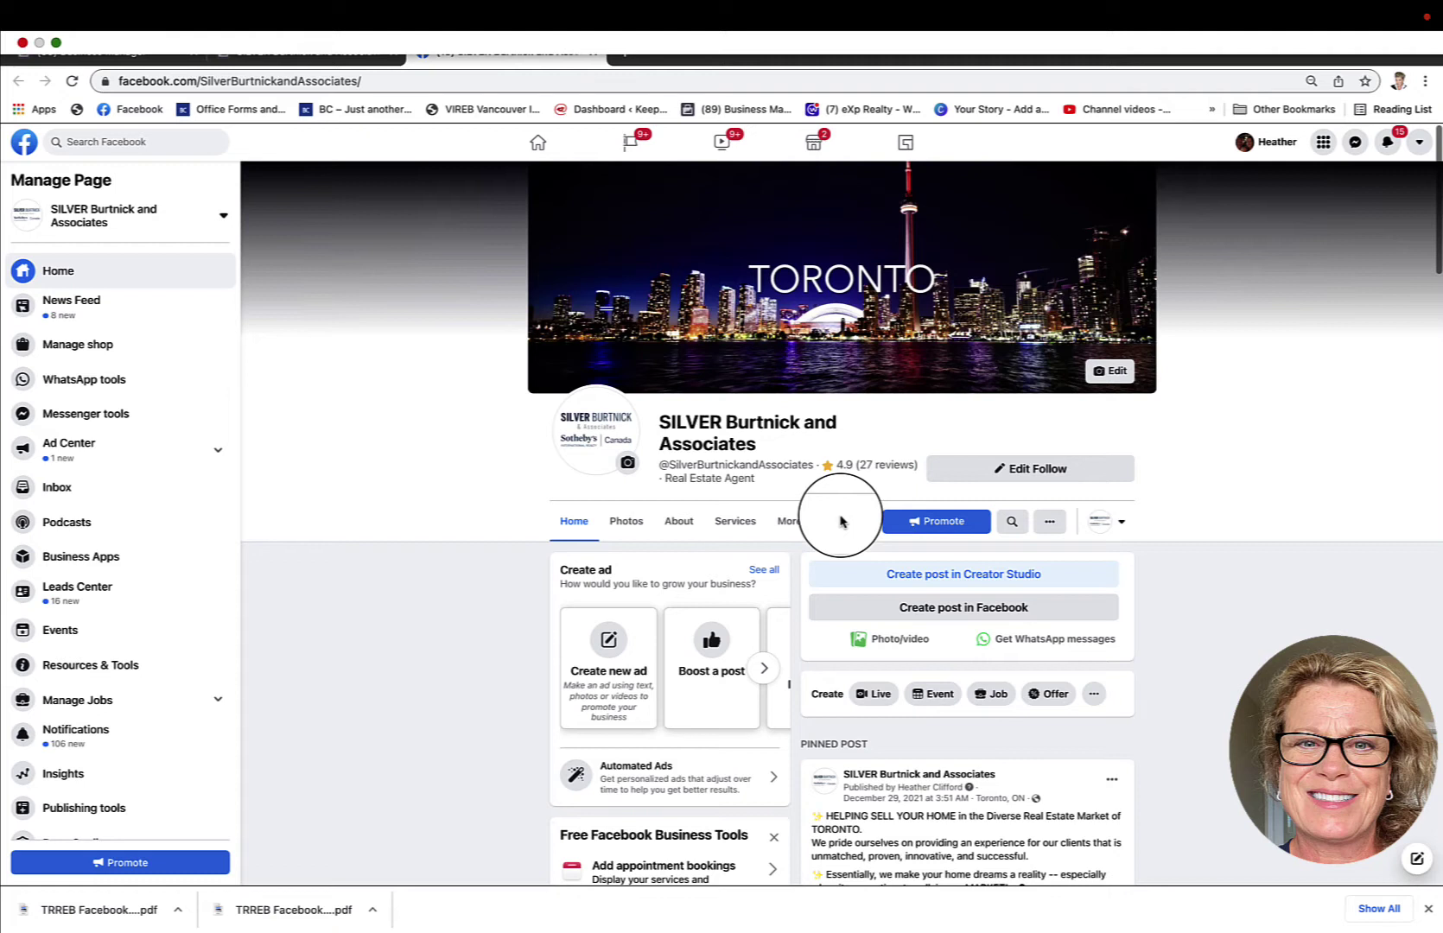
left_click(980, 480)
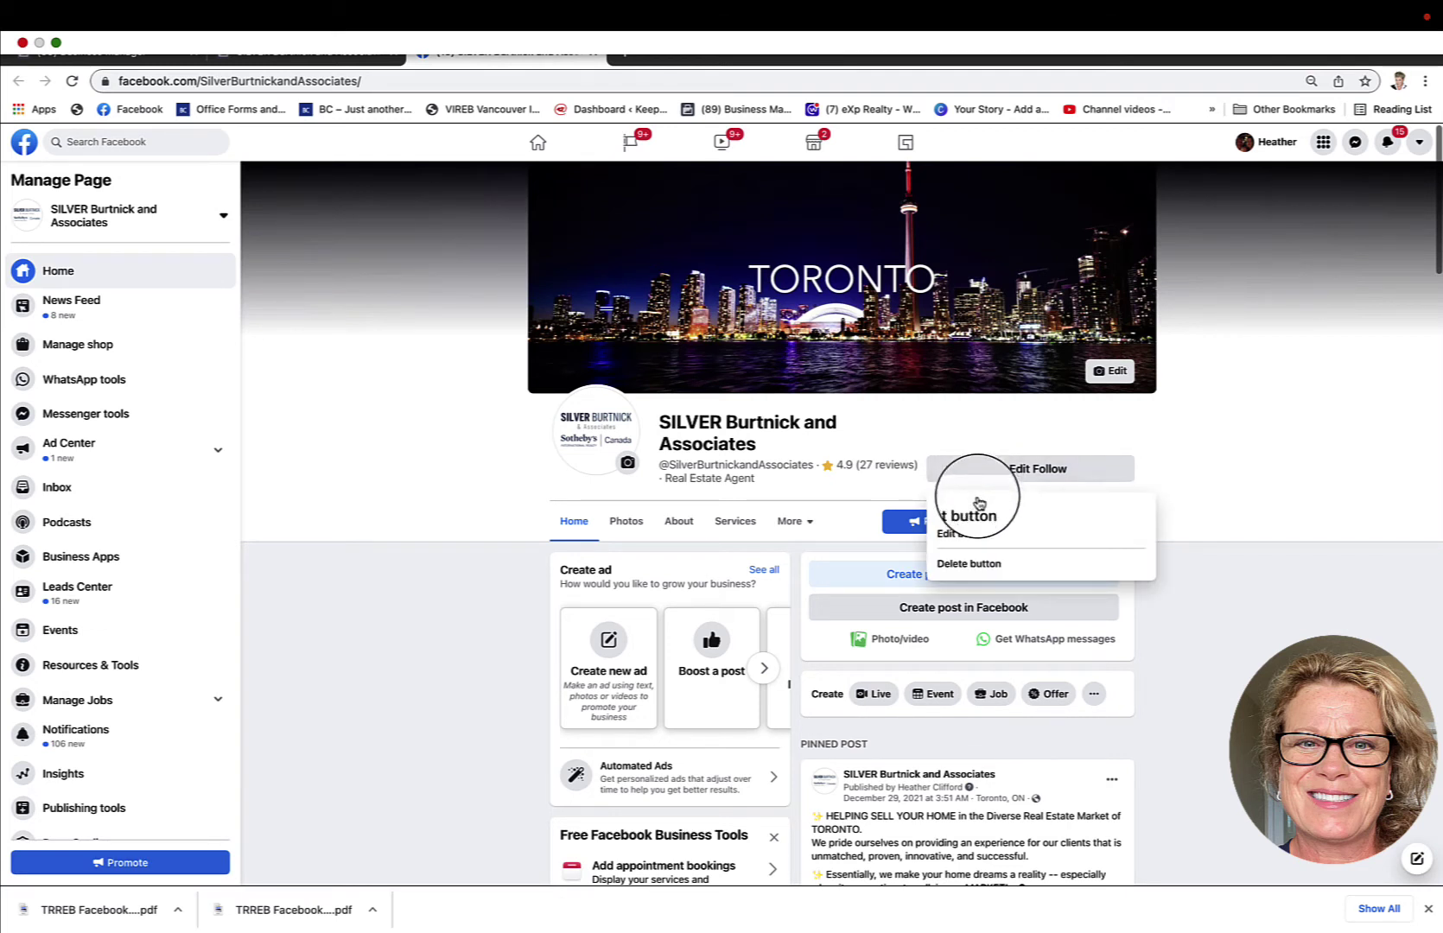
left_click(973, 531)
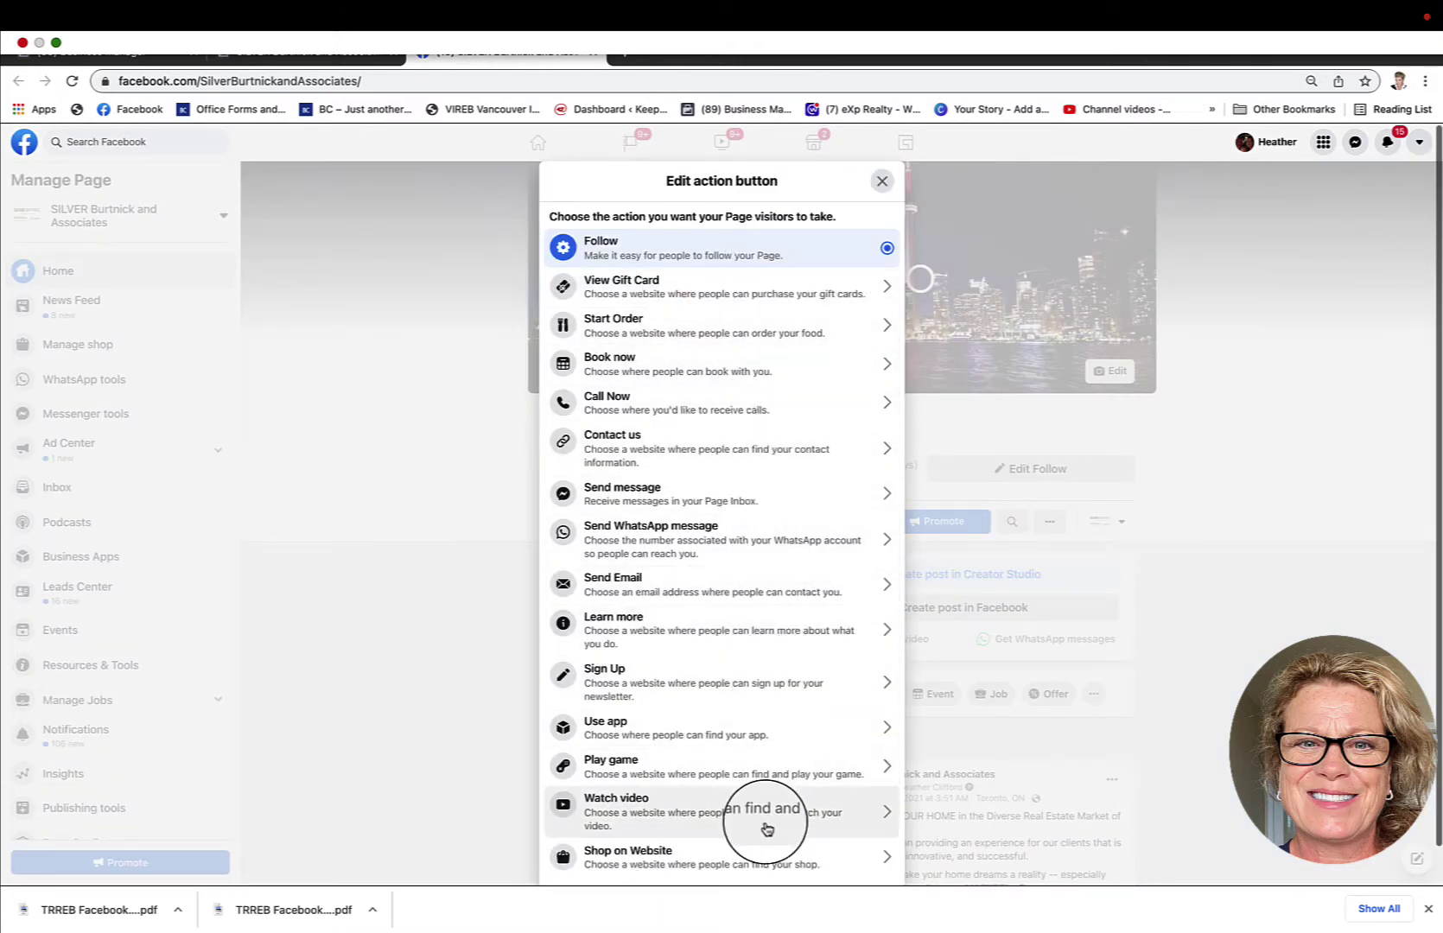
left_click(1253, 523)
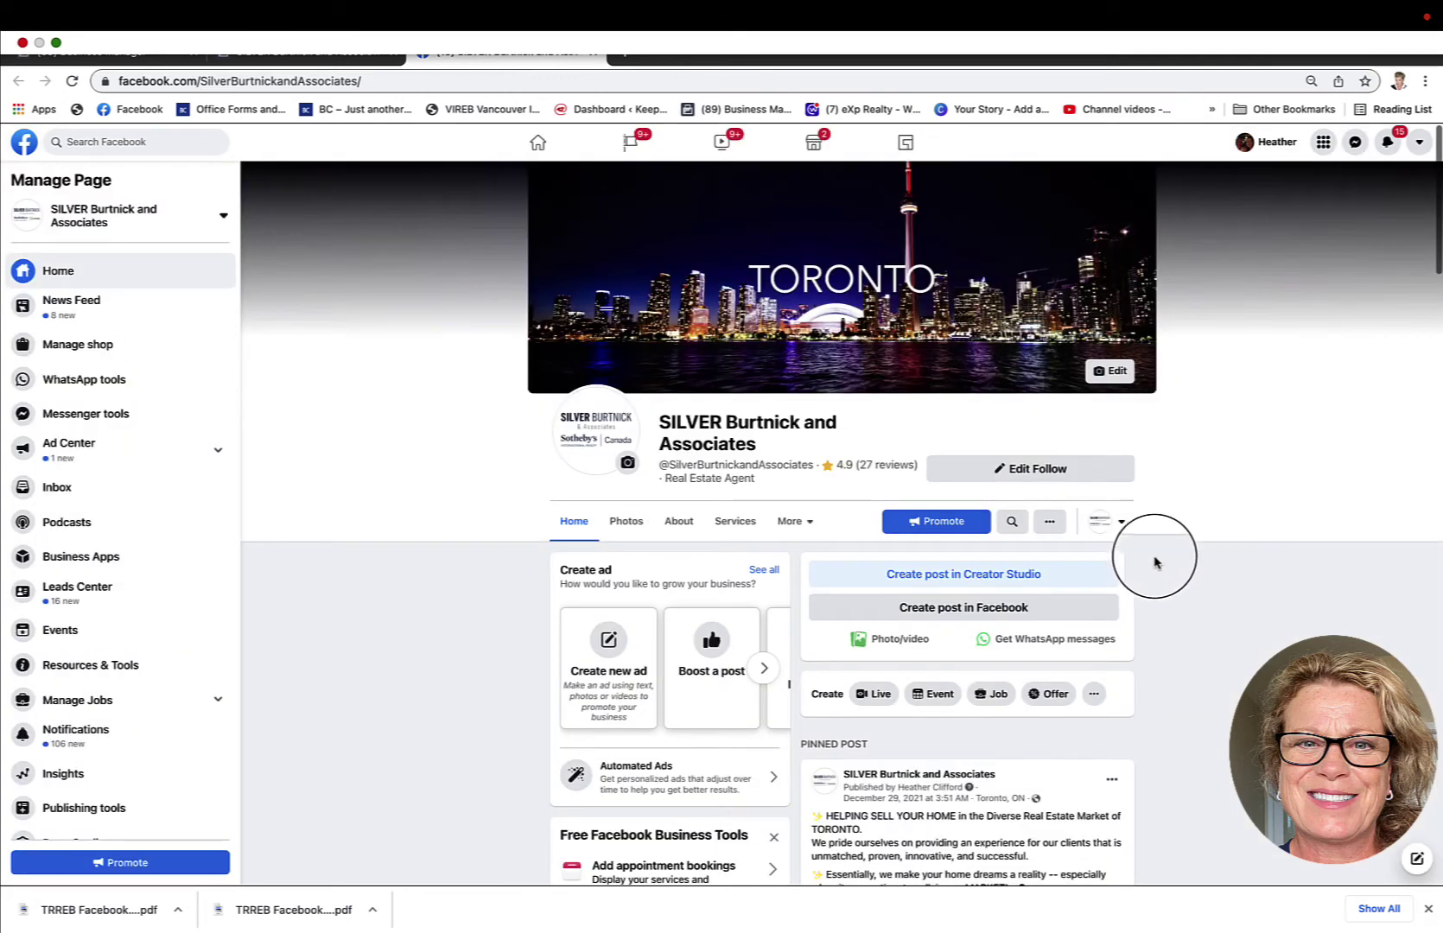
Step: Select one friend in the list for inviting friends to like the page, closing it without sending invites
left_click(1050, 519)
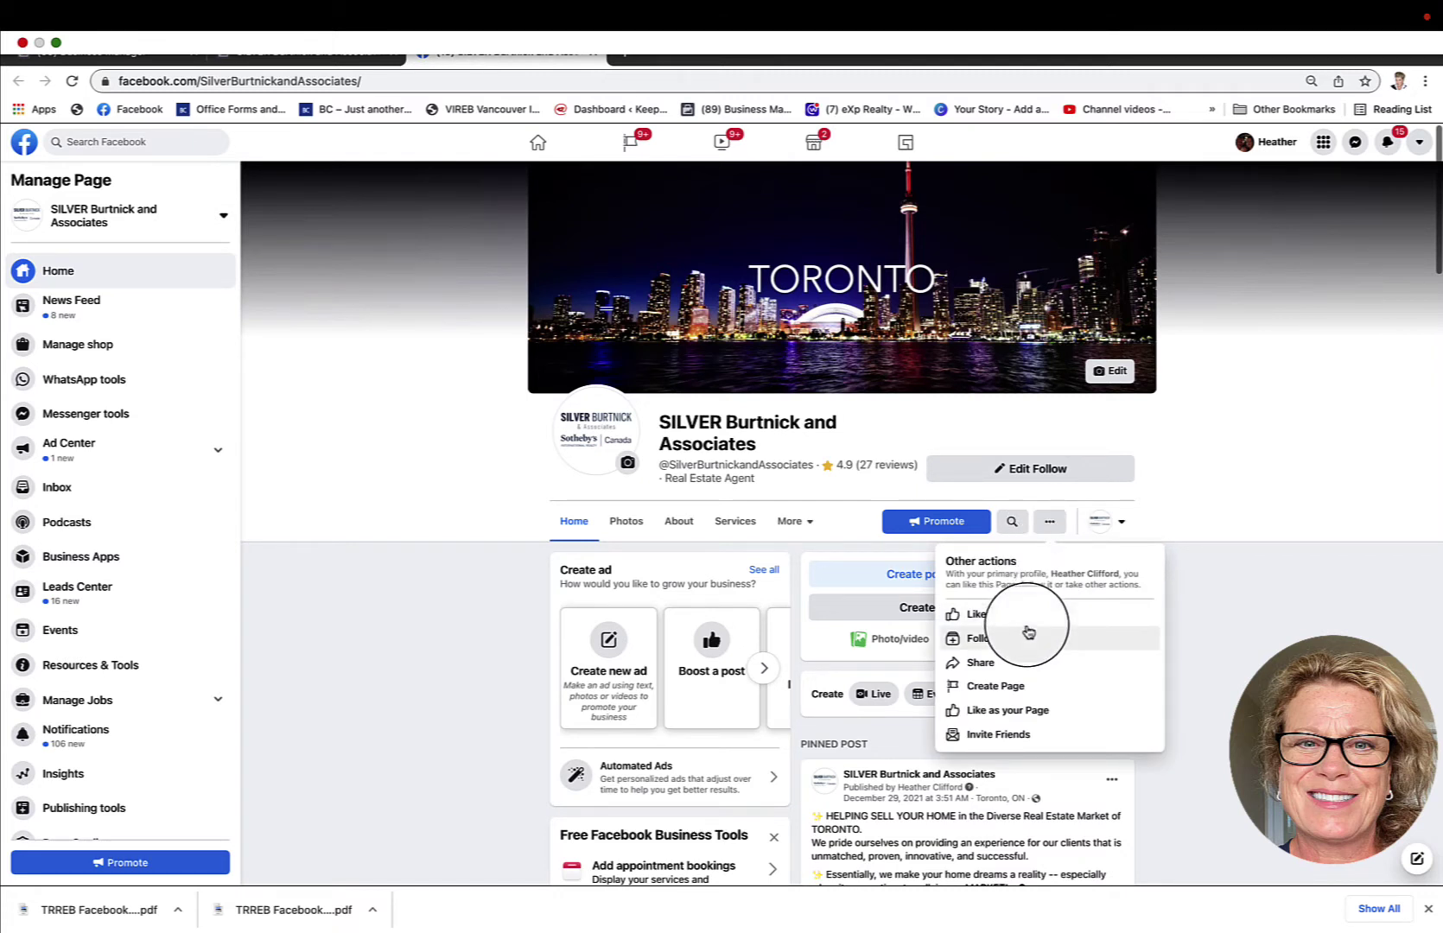
left_click(1018, 742)
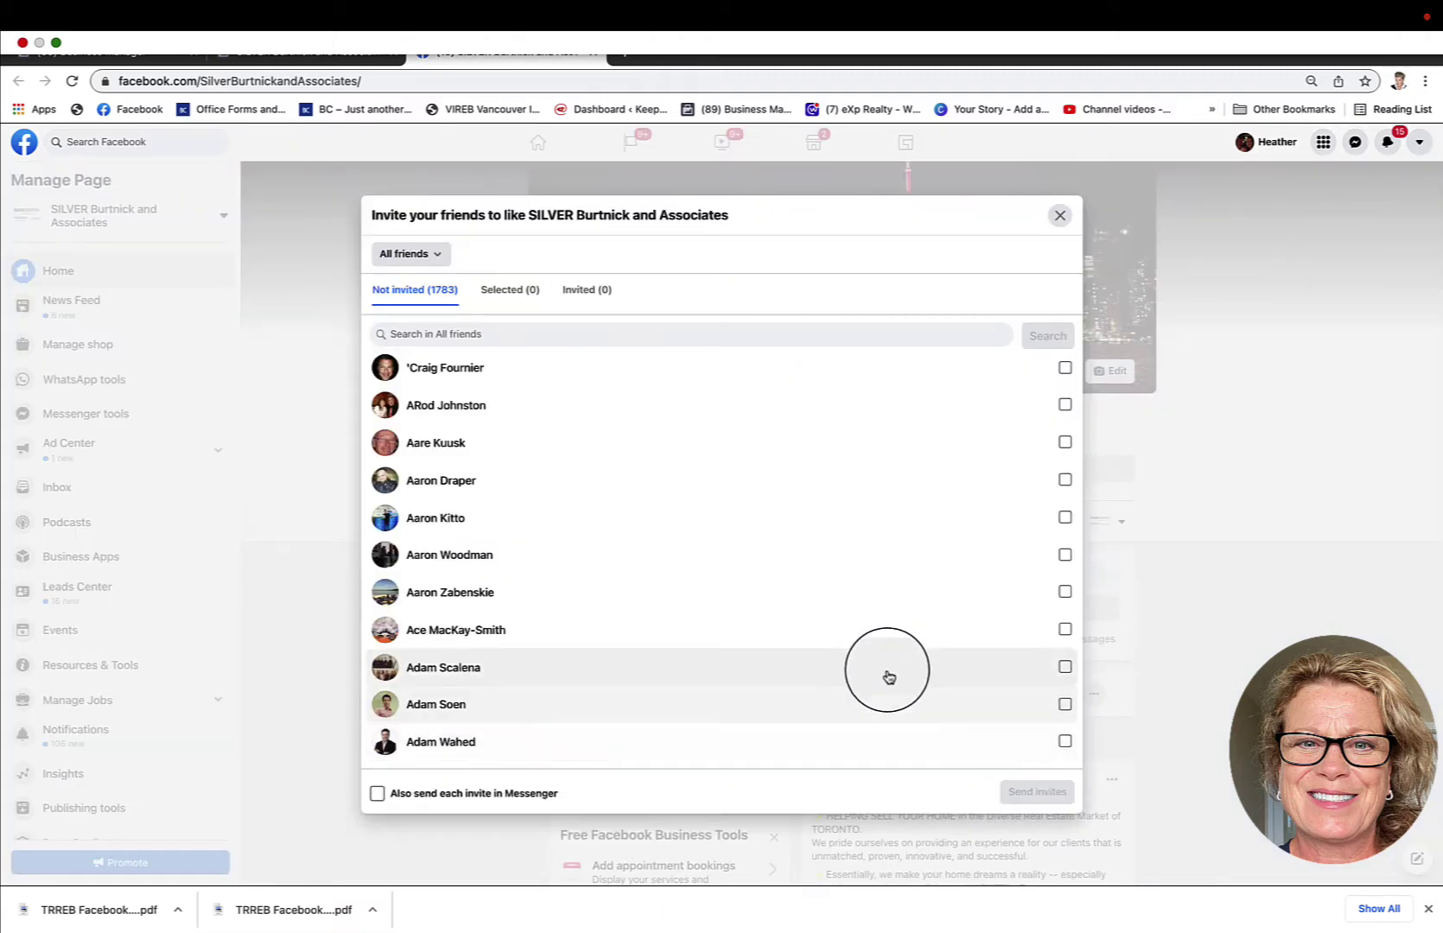
scroll(761, 561, "down", 5)
scroll(764, 563, "down", 10)
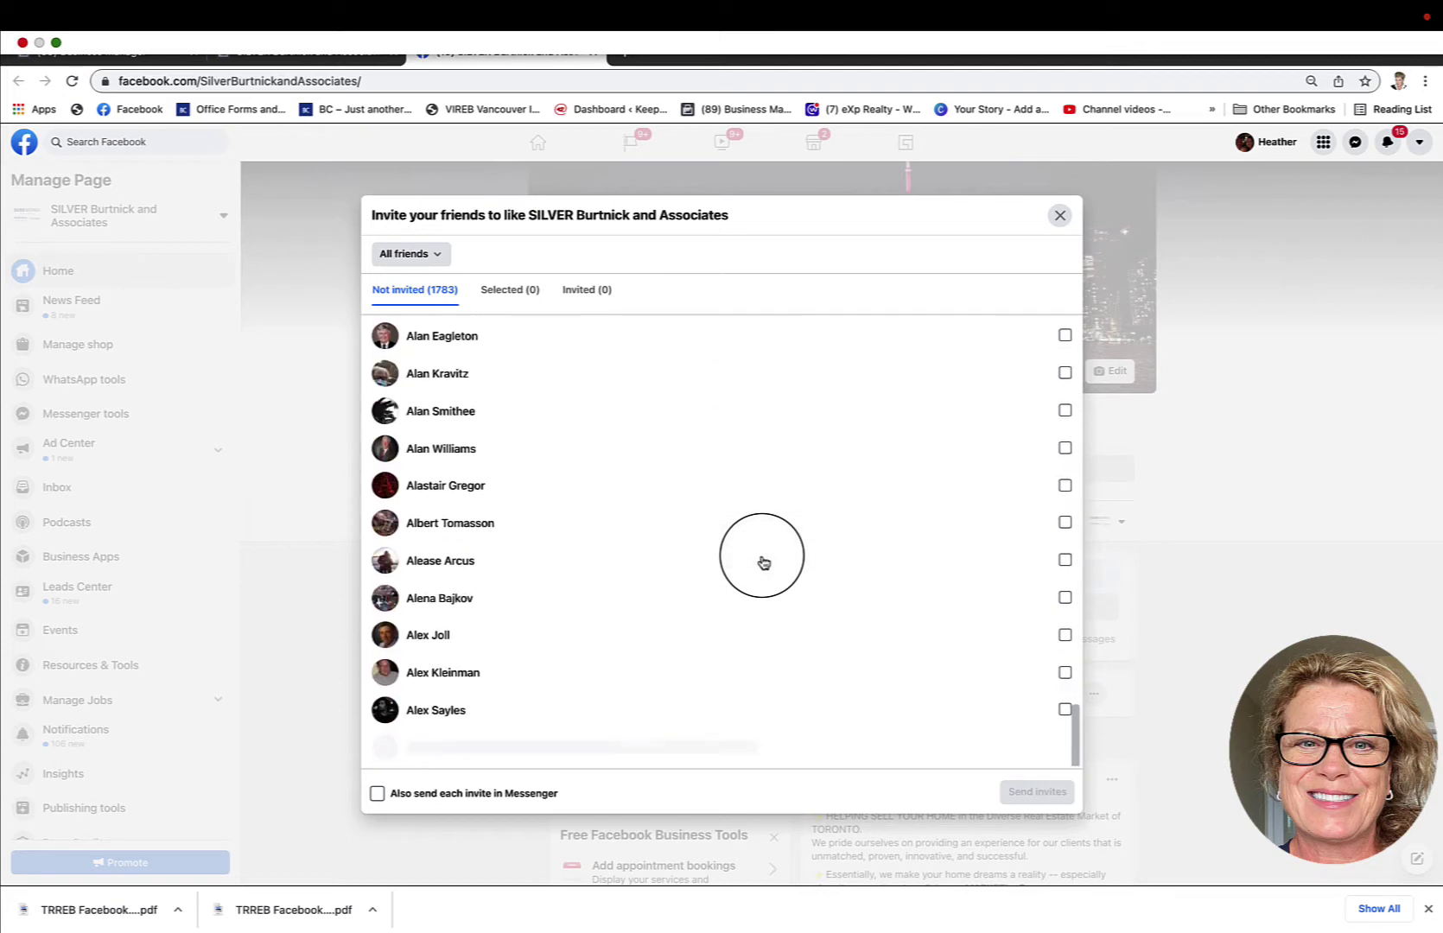
scroll(763, 563, "down", 5)
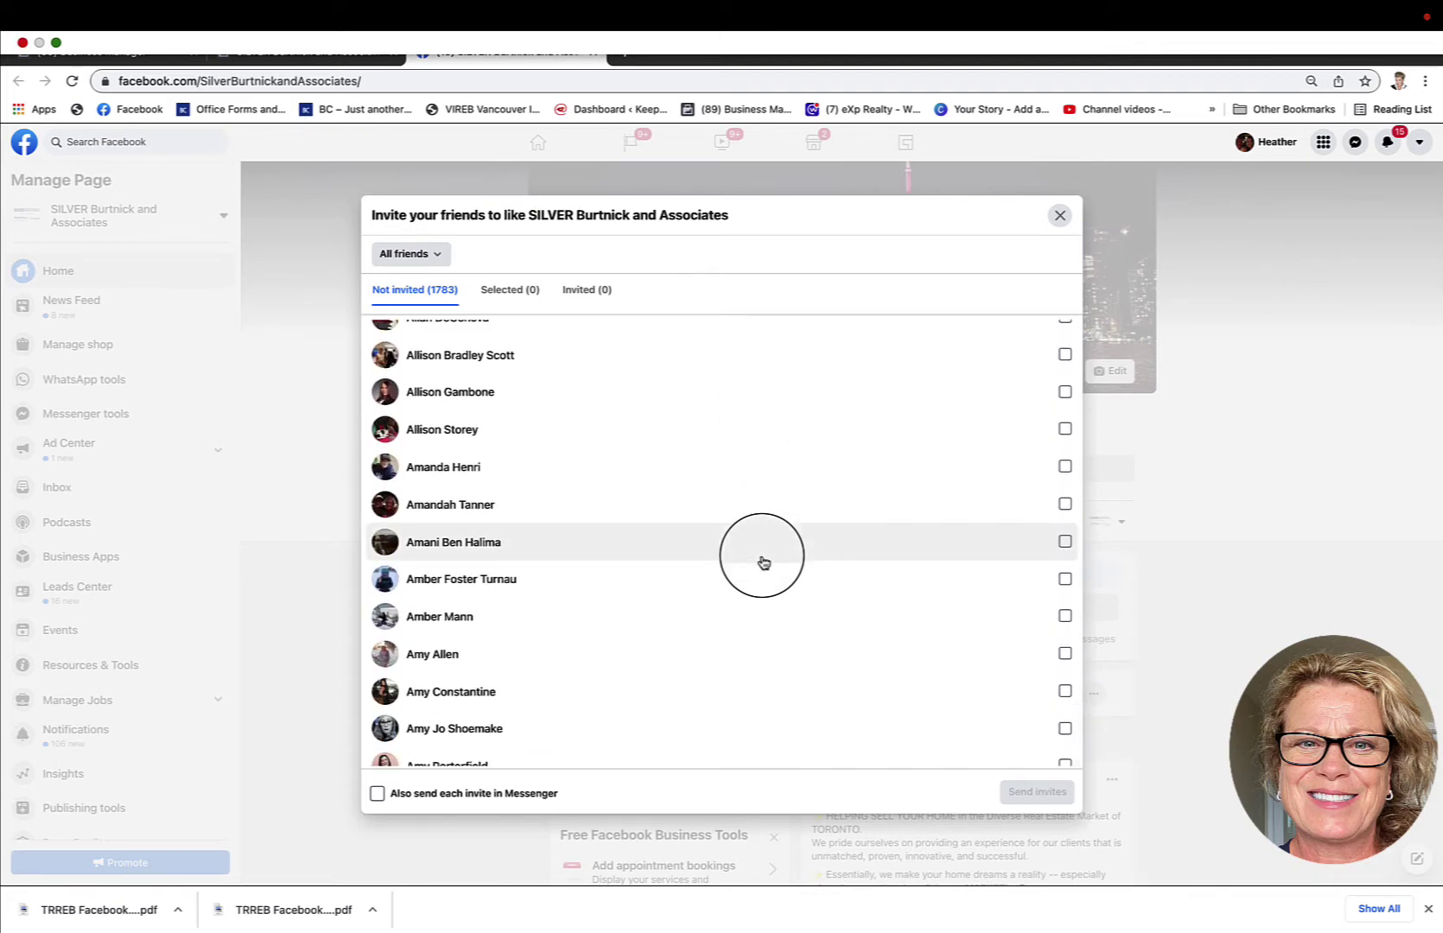
left_click(1065, 617)
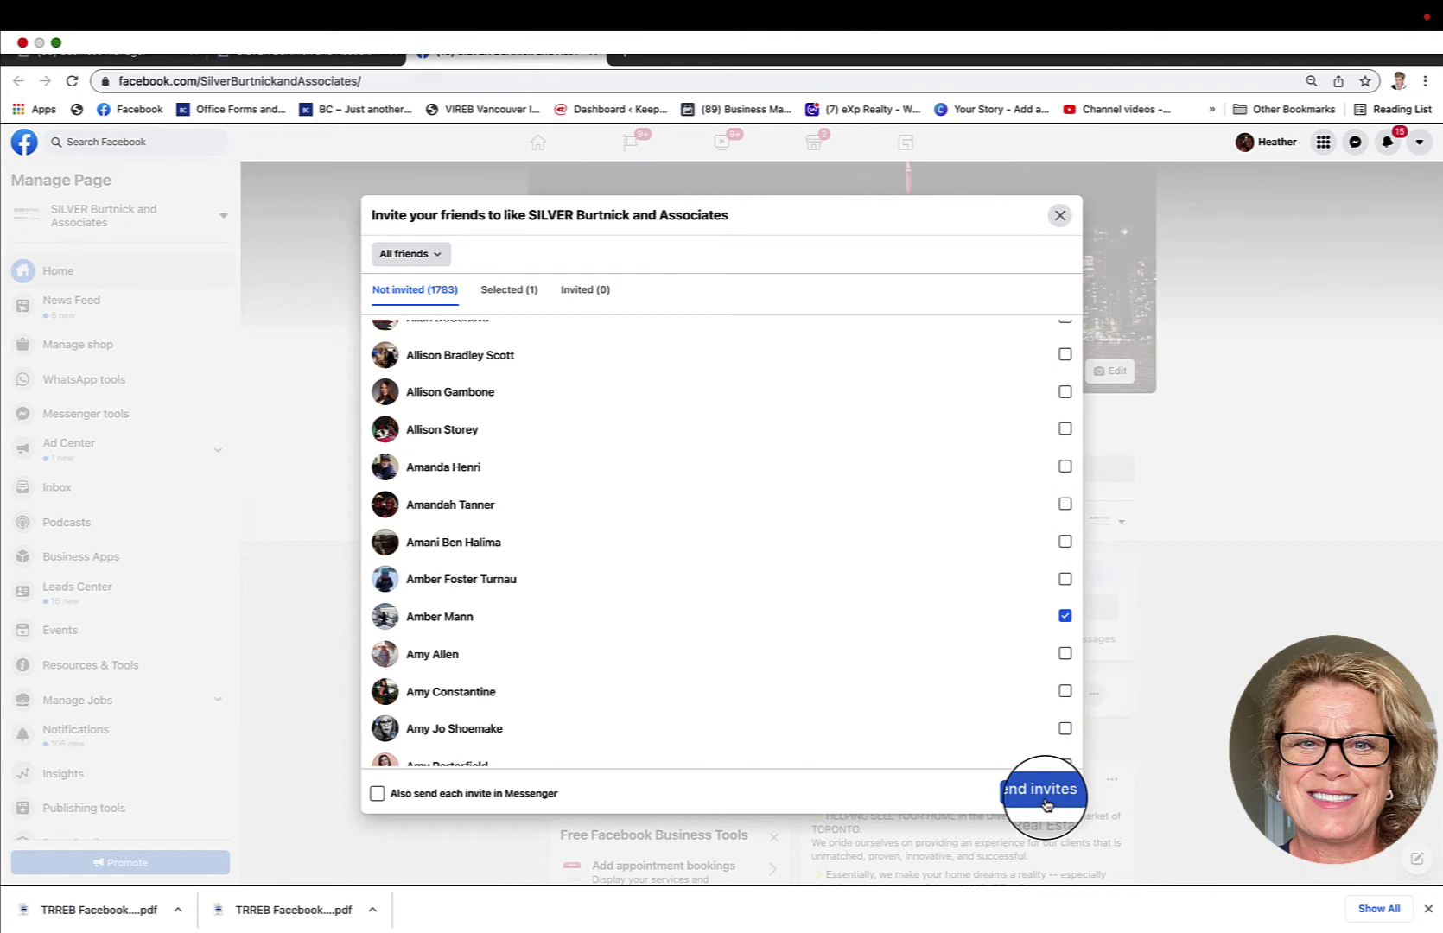
left_click(1061, 216)
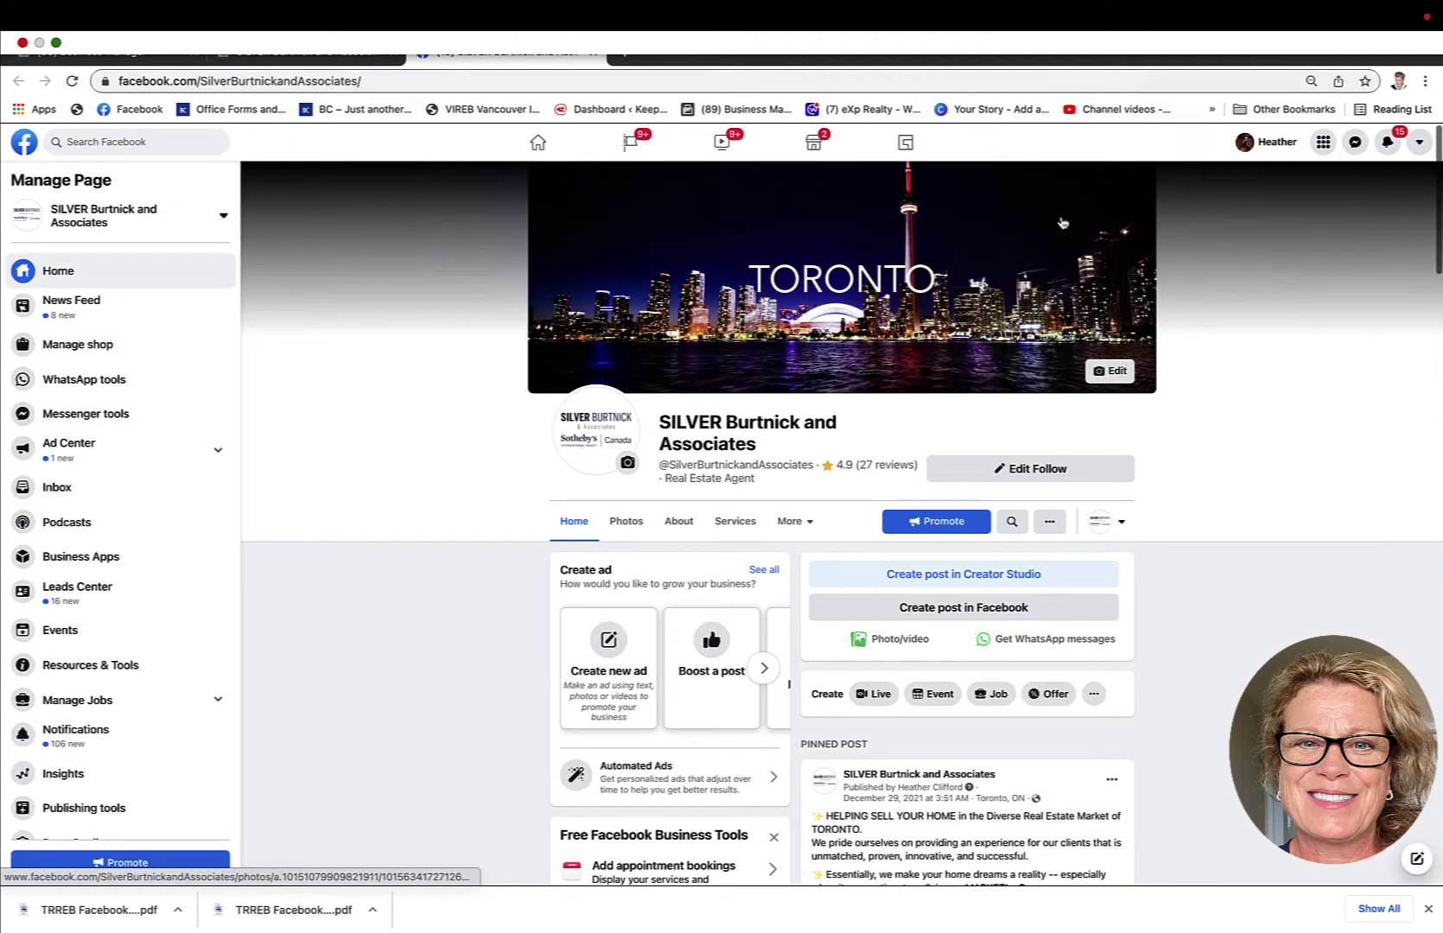
Step: Preview sharing the page as a public post from the personal profile, and close the draft without posting
left_click(1050, 521)
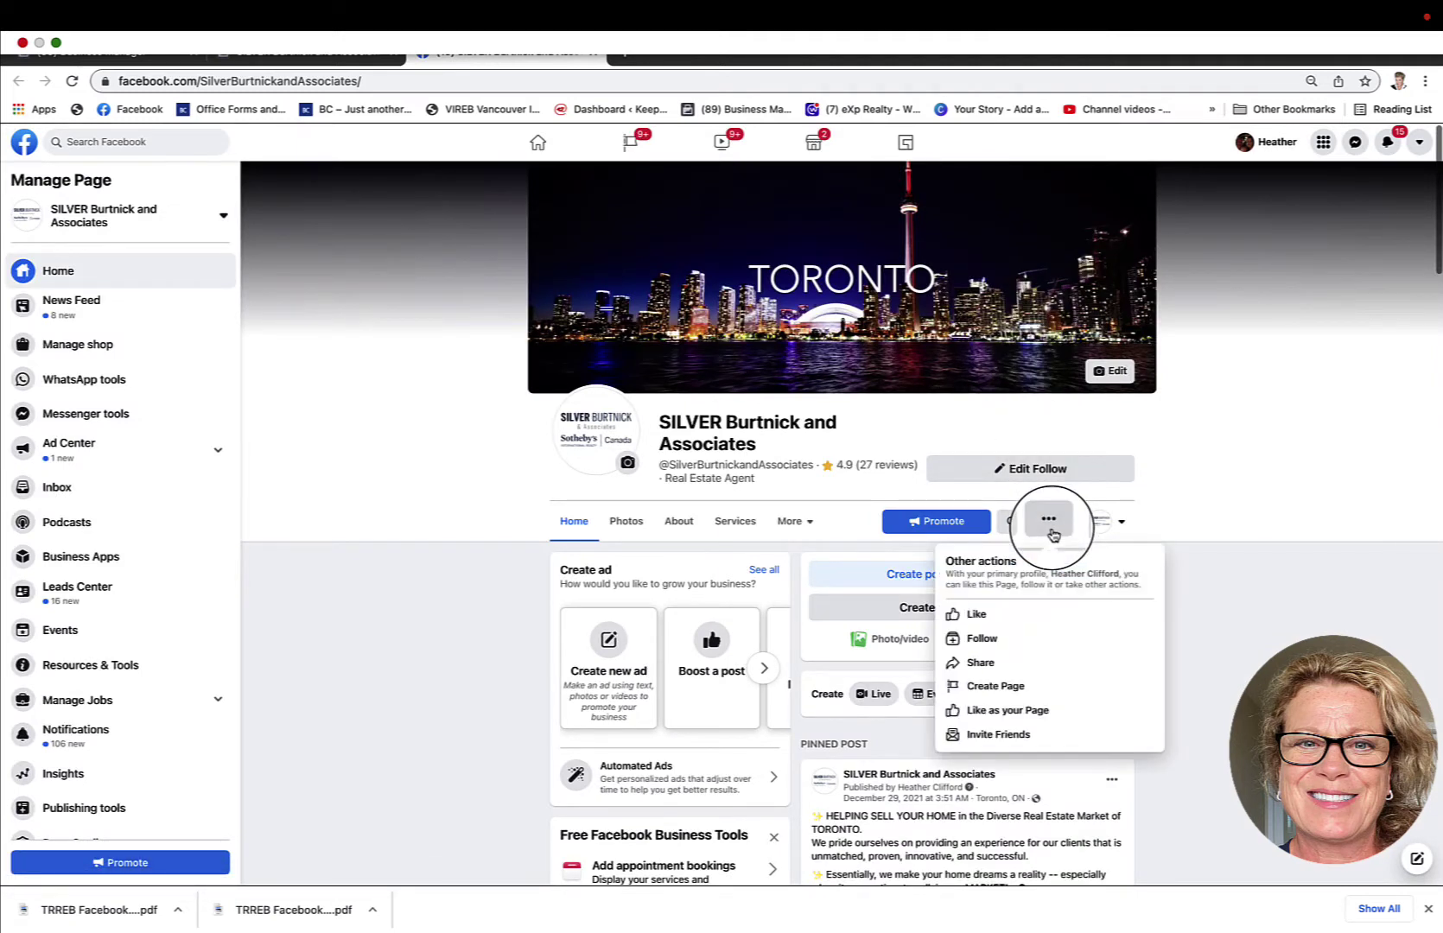
left_click(992, 666)
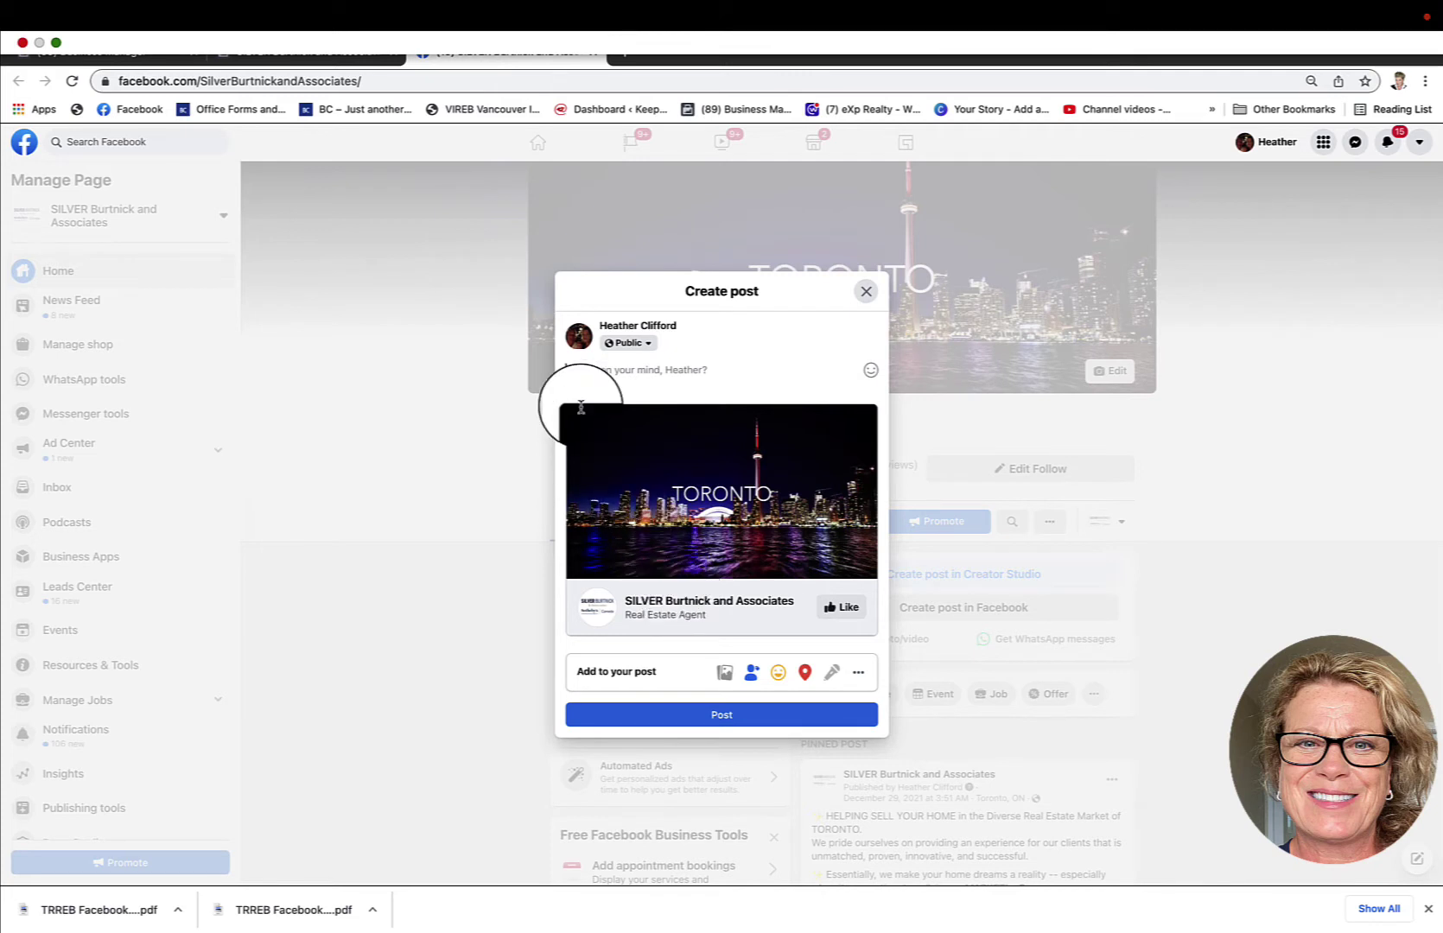
left_click(582, 381)
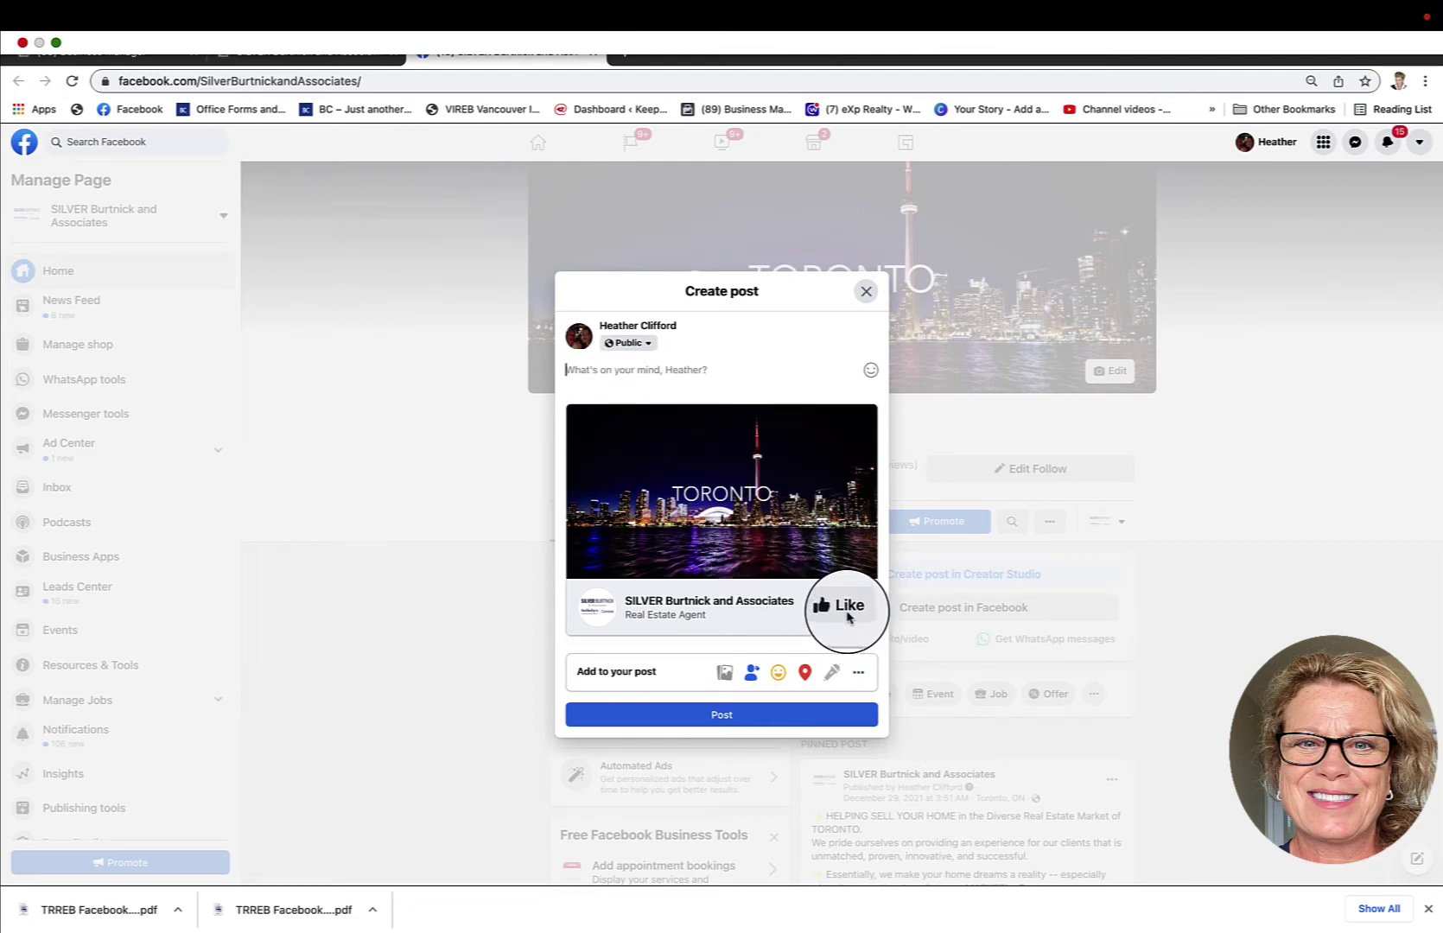
left_click(866, 291)
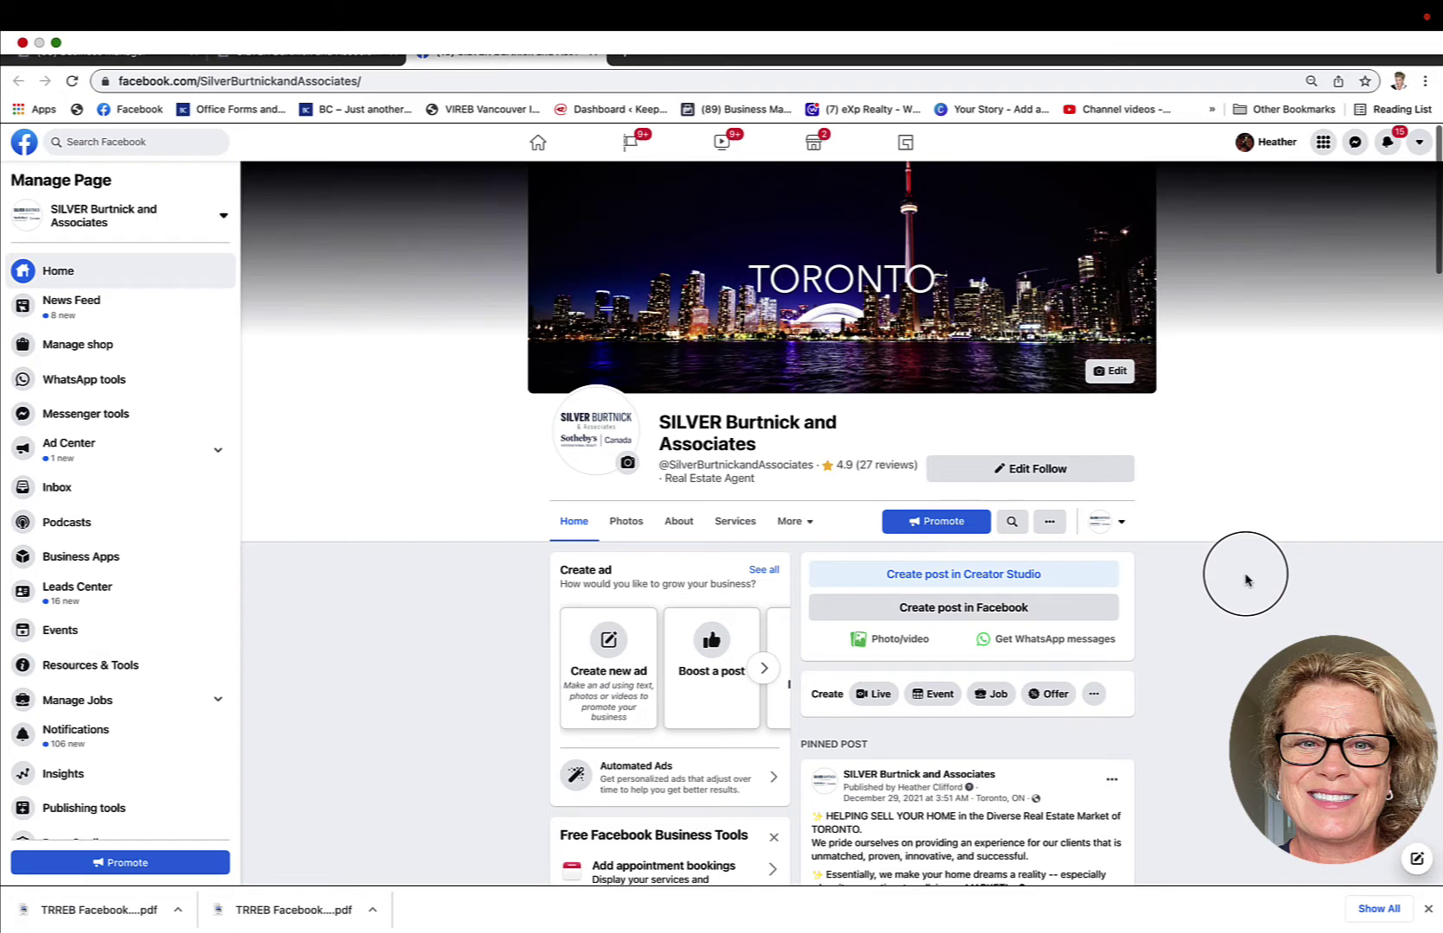
Step: Examine the page's Promote options and the pinned post on its home feed
left_click(939, 522)
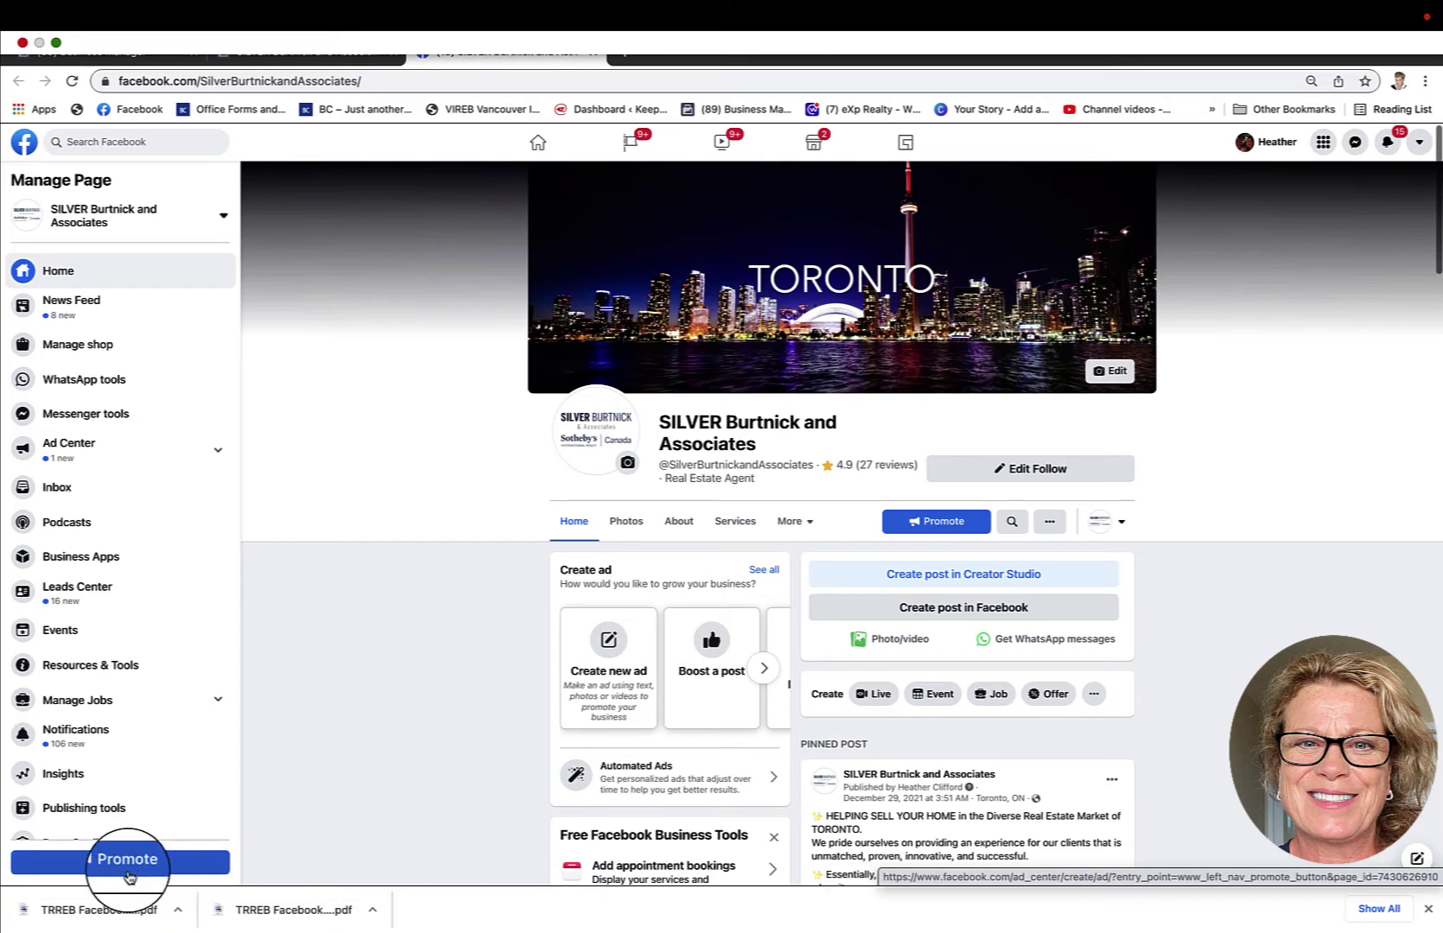
scroll(923, 797, "down", 6)
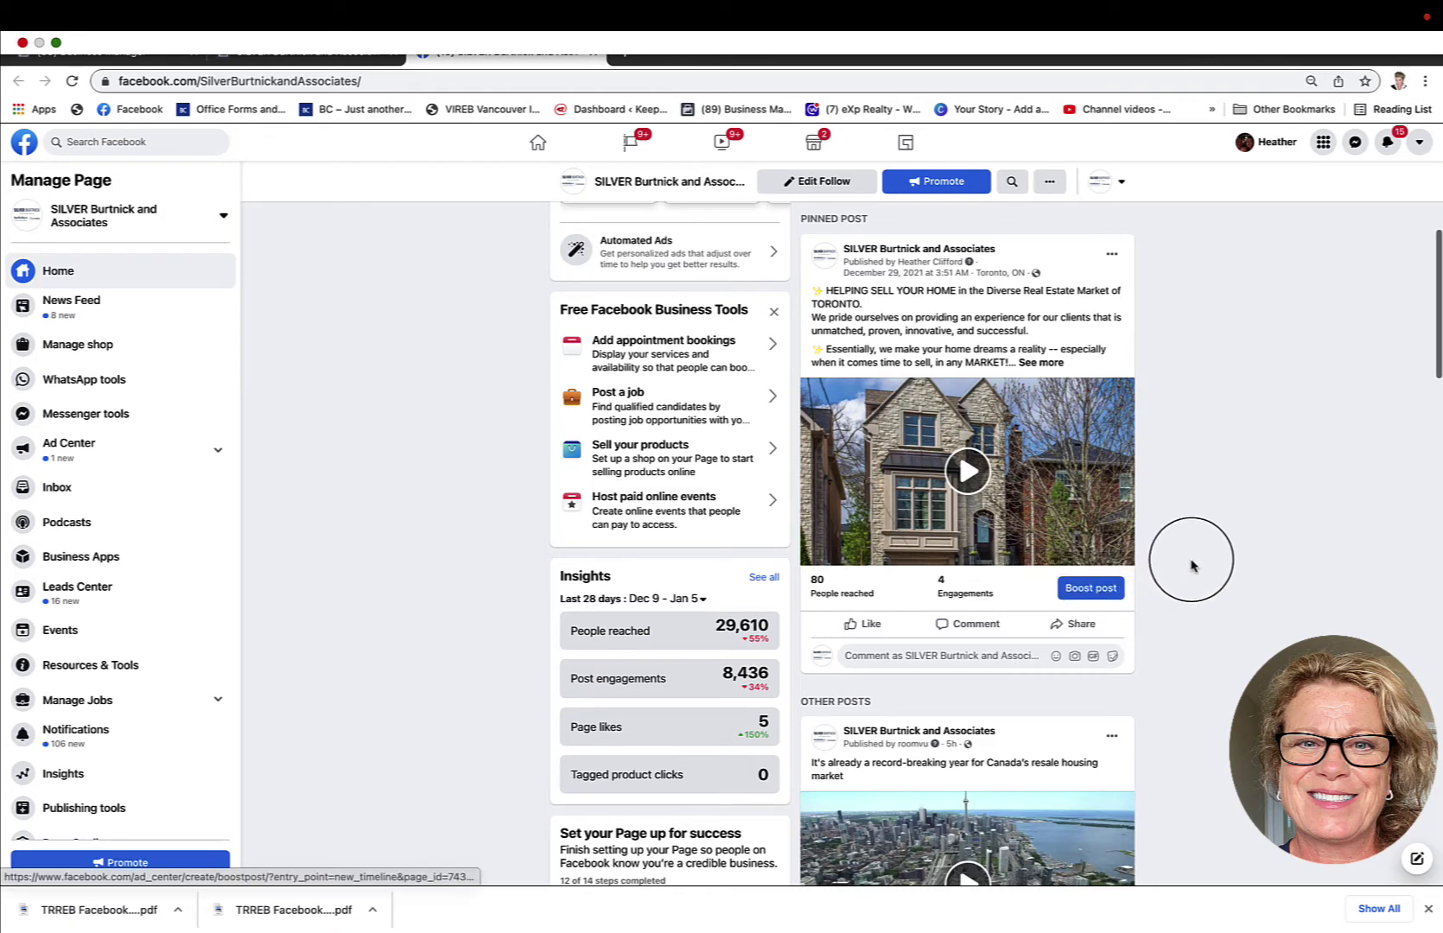
scroll(1198, 548, "up", 4)
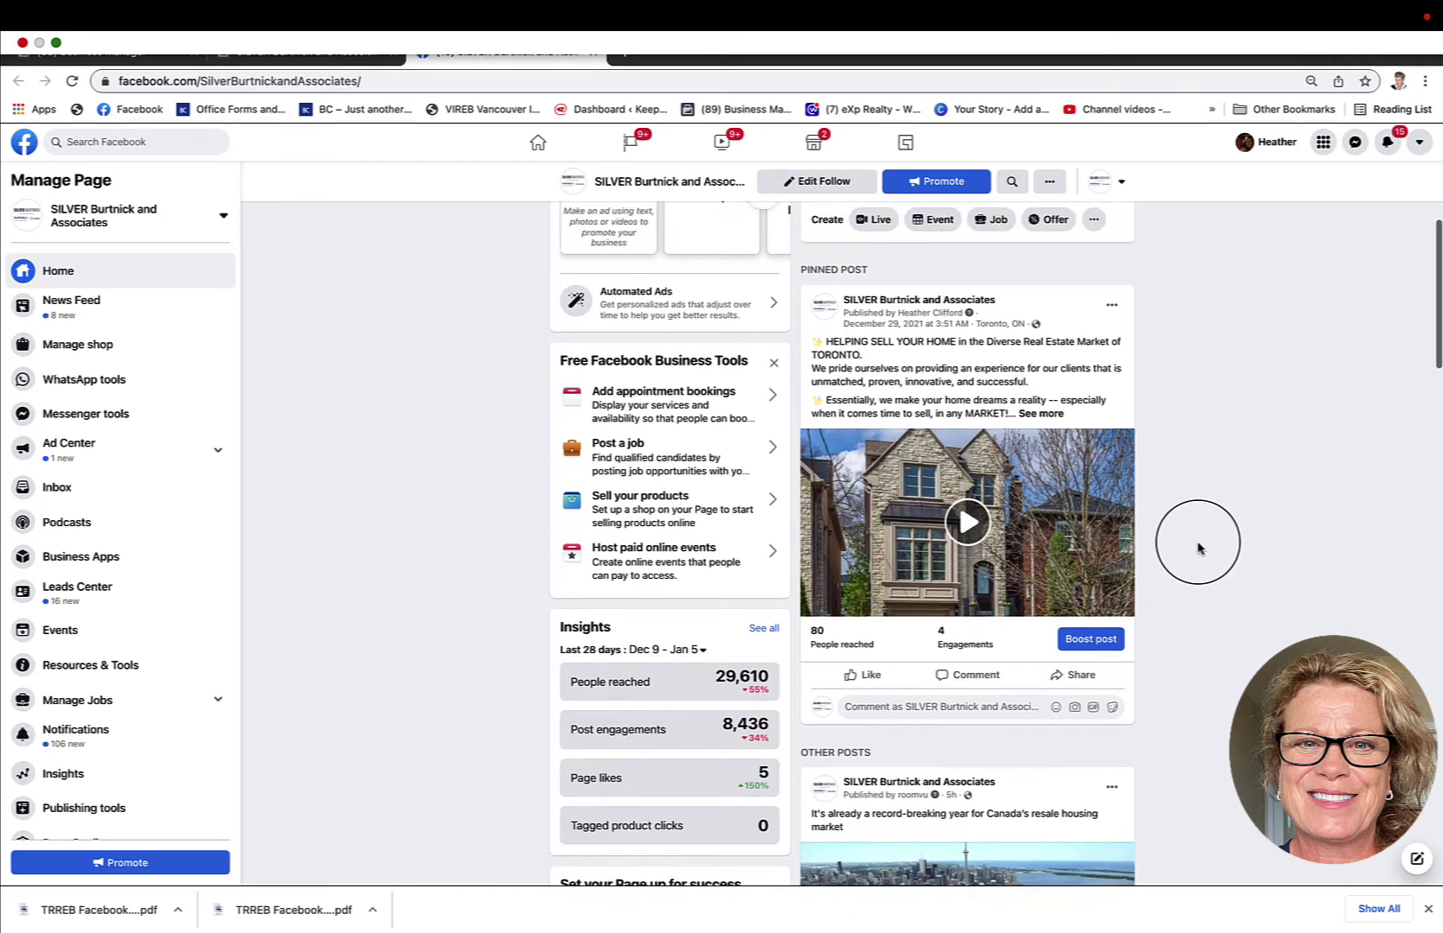
scroll(1198, 548, "up", 1)
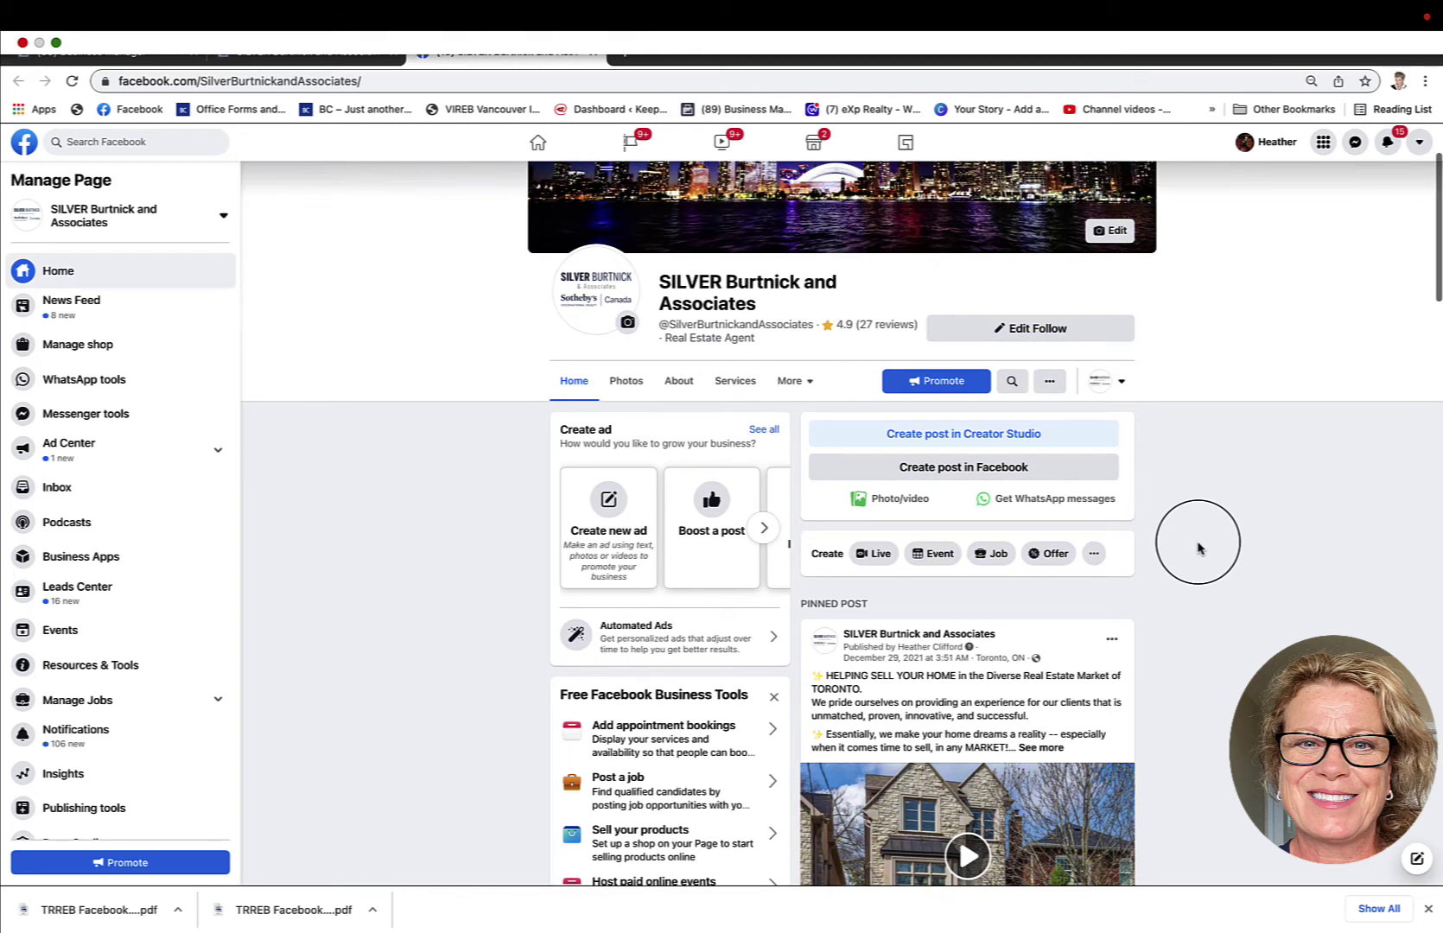
Step: Inspect the Facebook post composer and its photo/video option for the page, and close it without posting
left_click(952, 475)
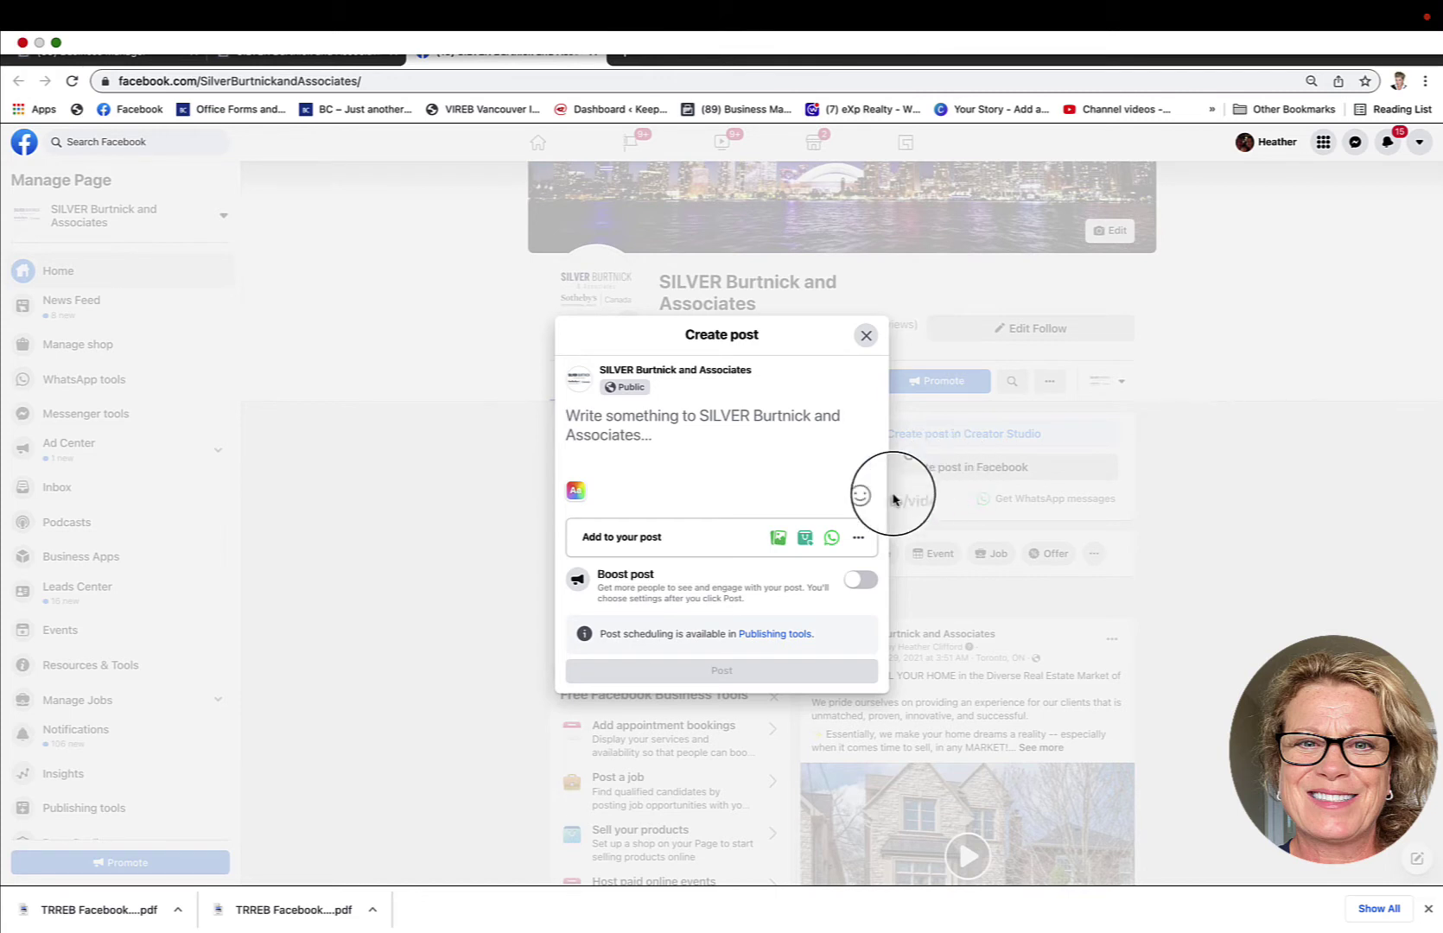
left_click(778, 543)
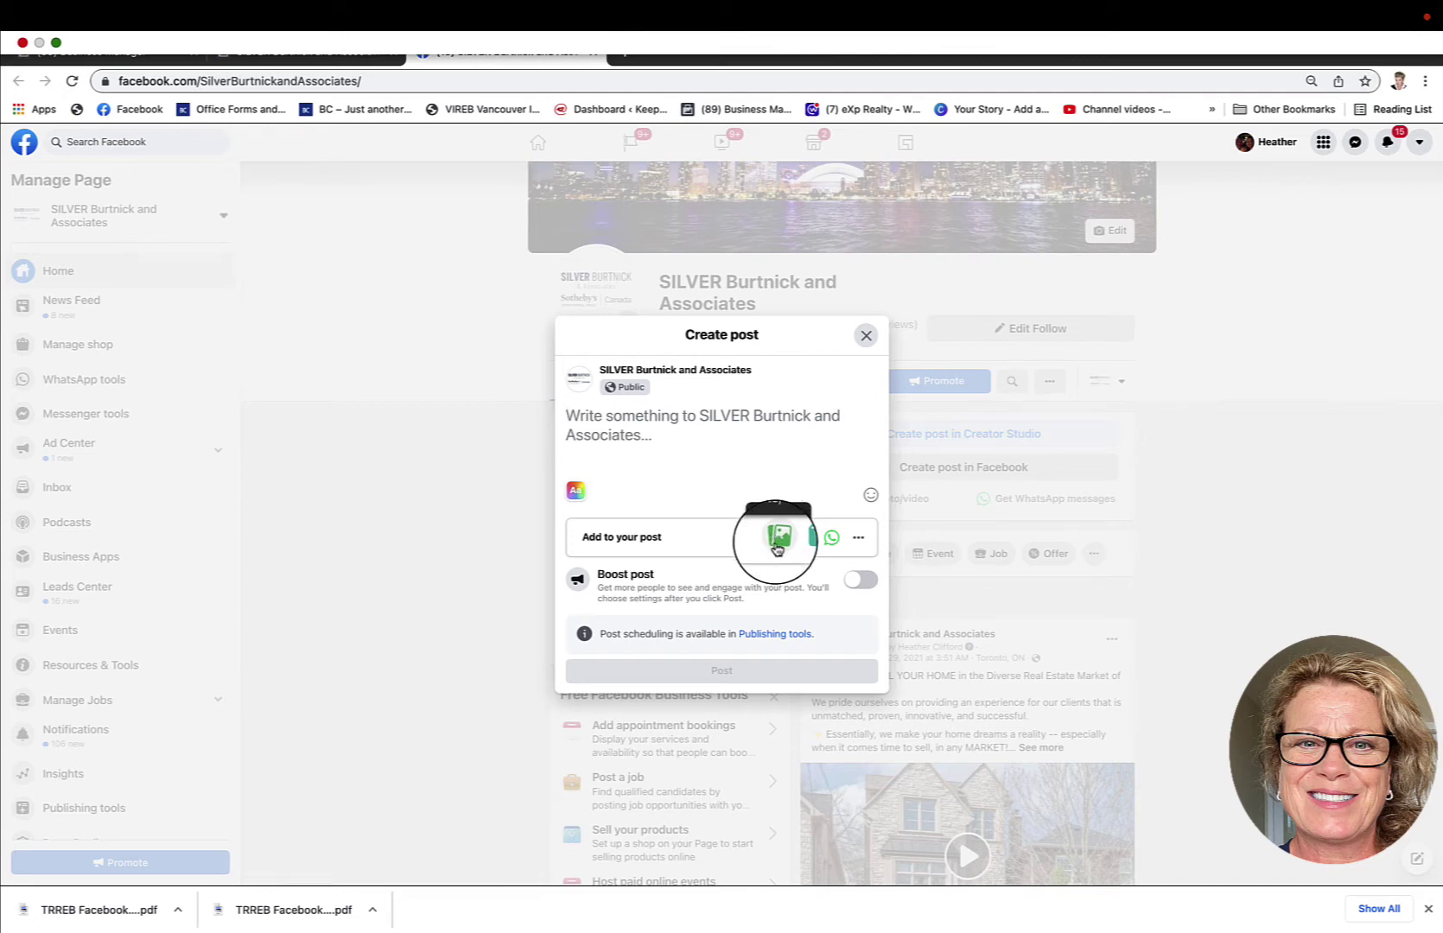
left_click(866, 336)
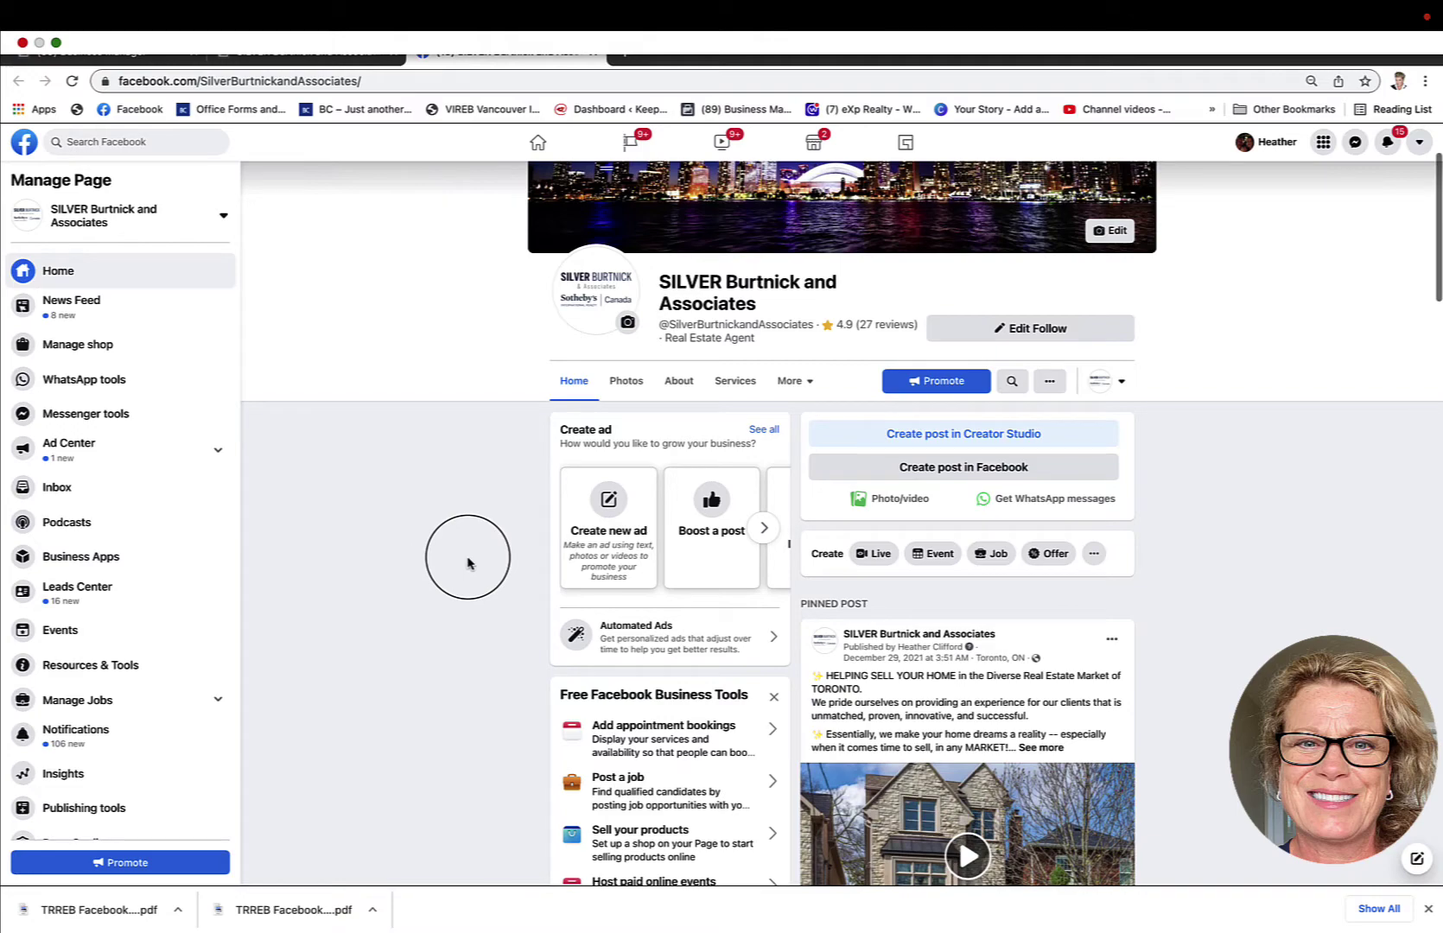
Step: Examine the page's Insights summary and the setup checklist under "Set your Page up for success"
scroll(489, 663, "down", 5)
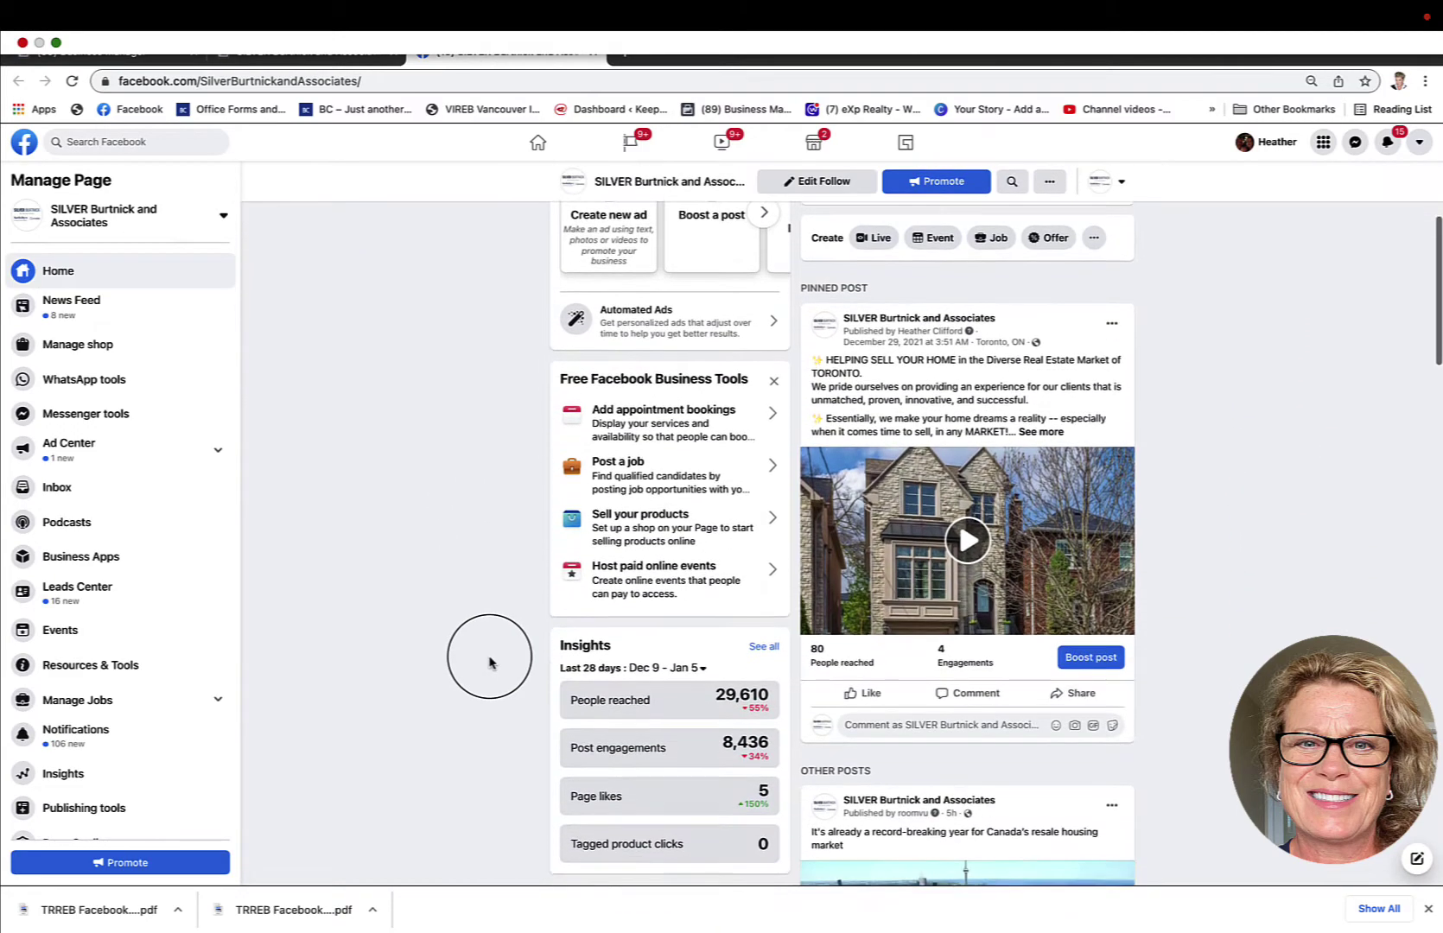
scroll(489, 662, "down", 6)
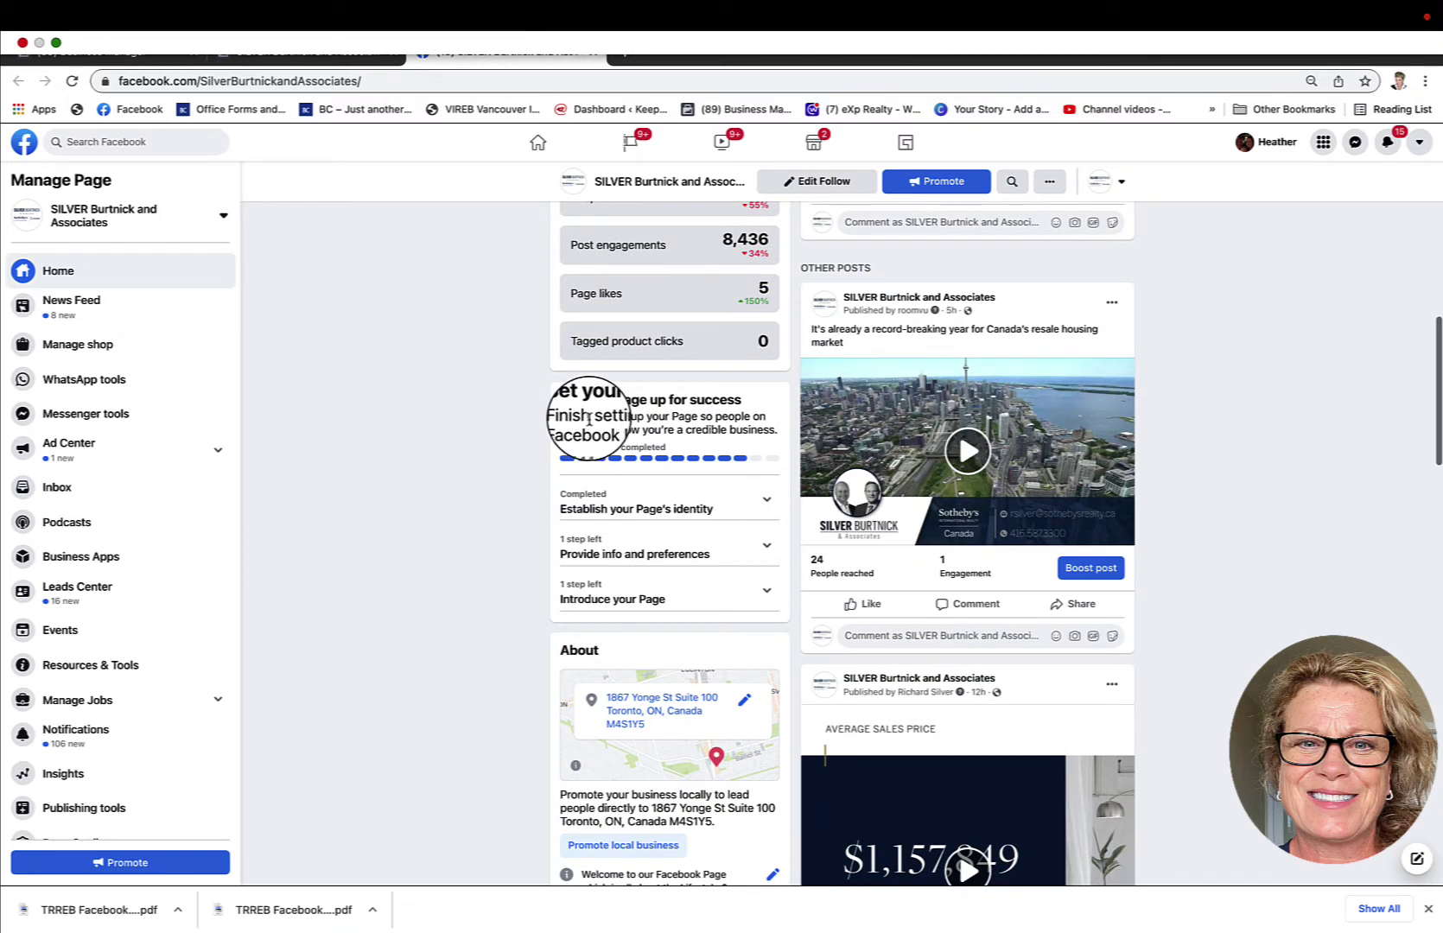
mouse_move(594, 463)
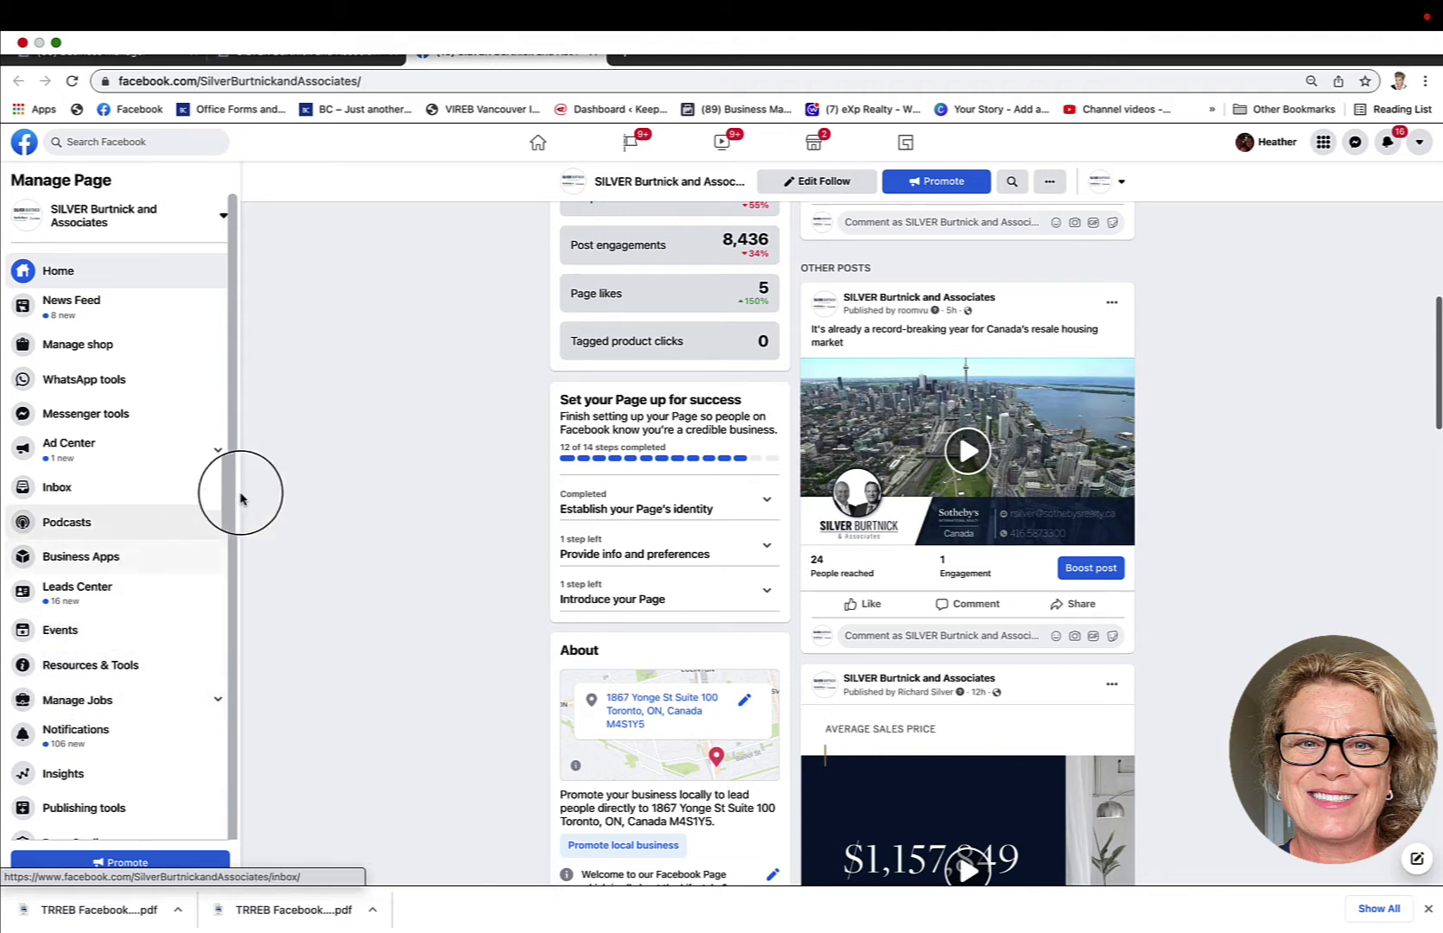
scroll(363, 454, "up", 10)
scroll(364, 457, "up", 3)
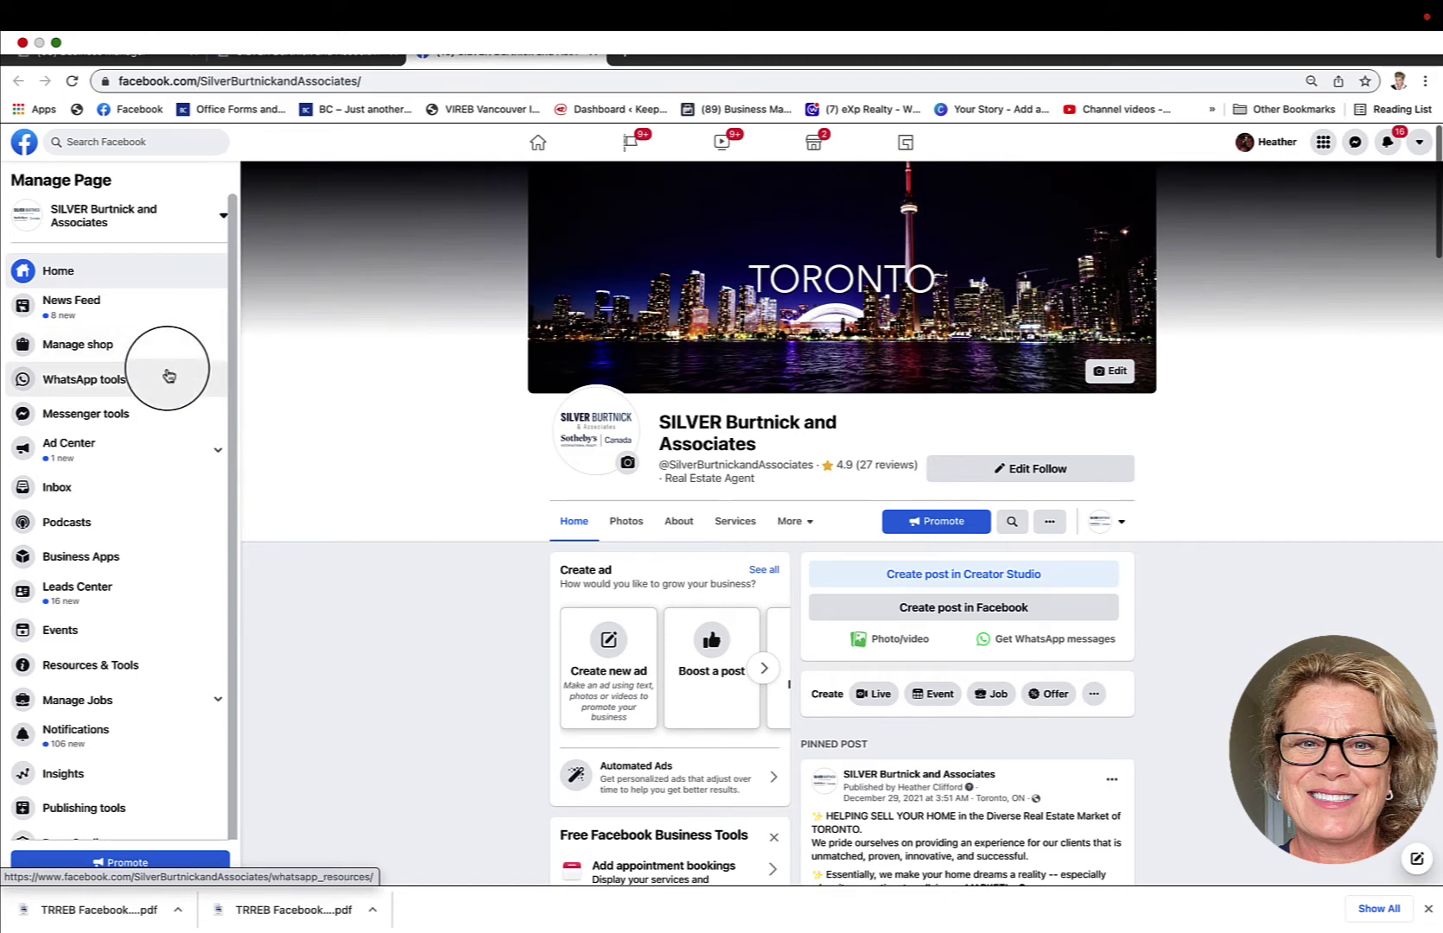
Step: Open the page's News Feed and go through its introduction to the list of pages and public figures to follow
left_click(183, 308)
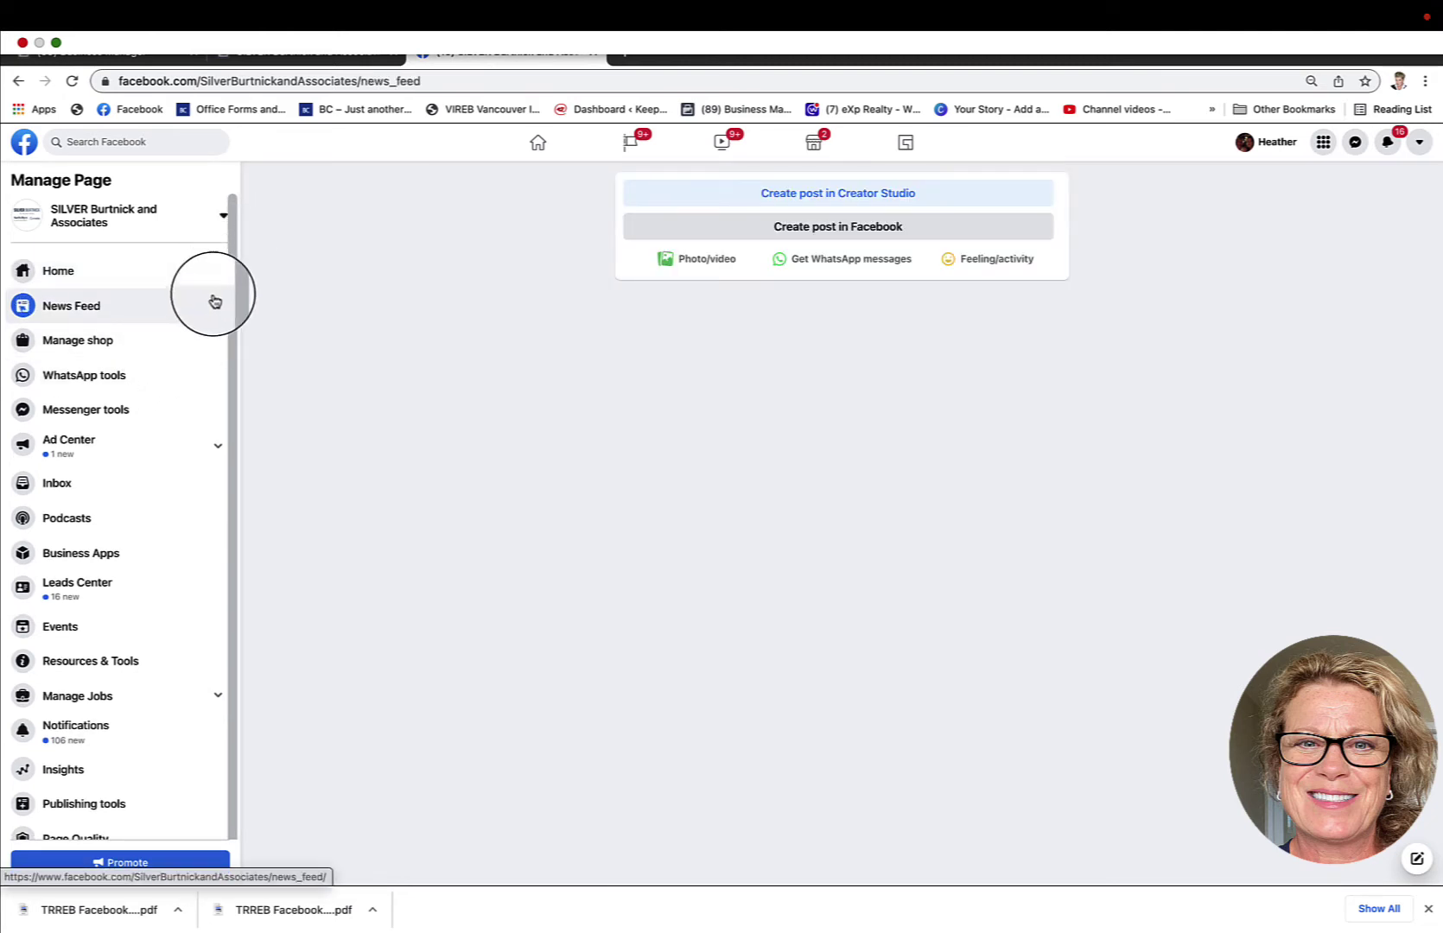
left_click(54, 309)
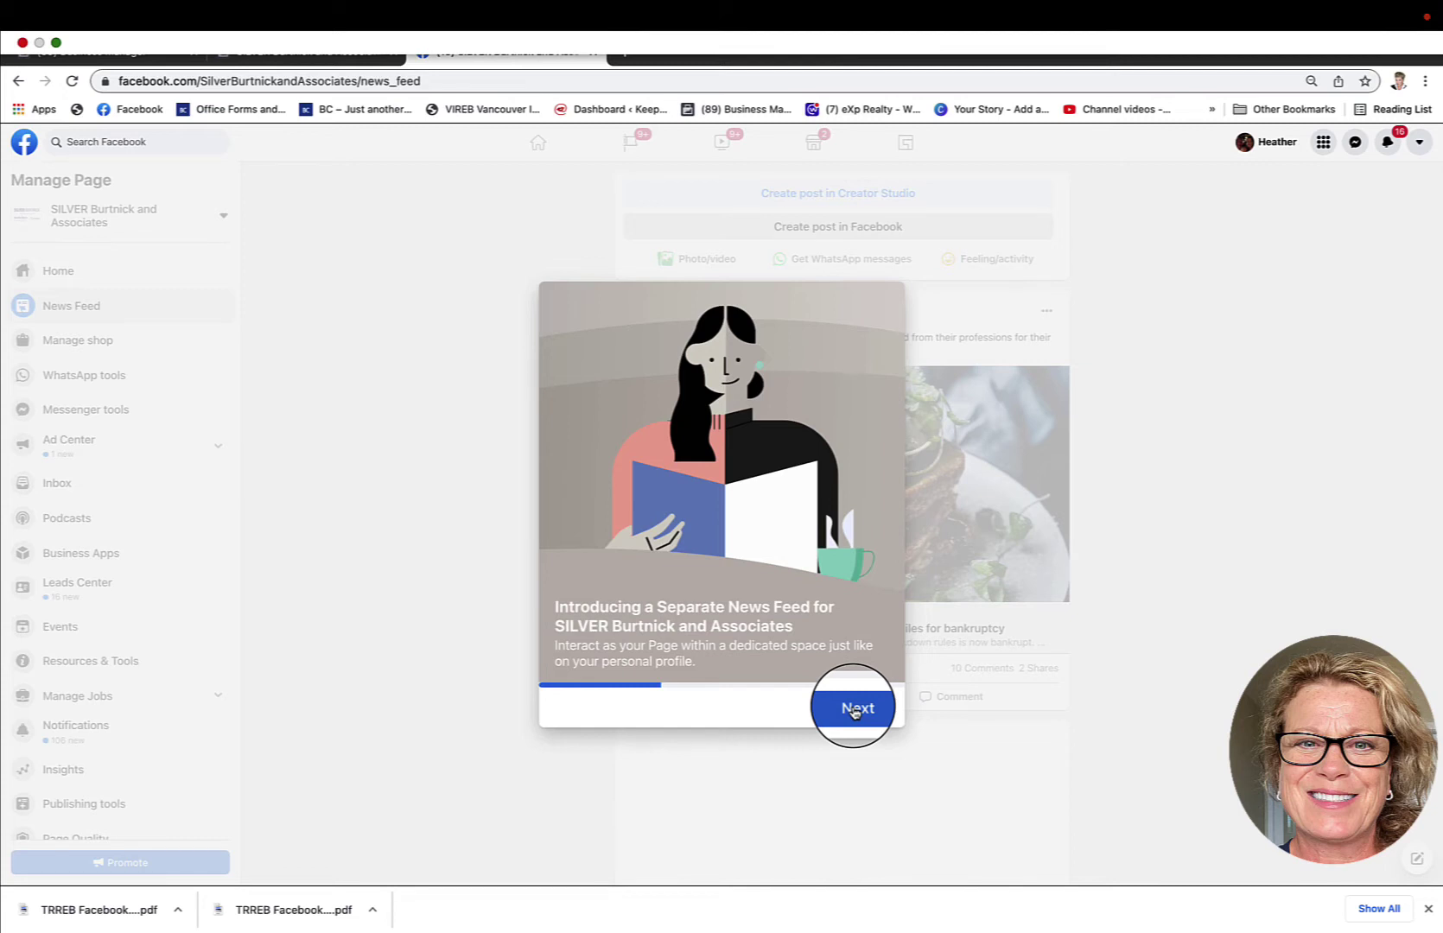
left_click(855, 711)
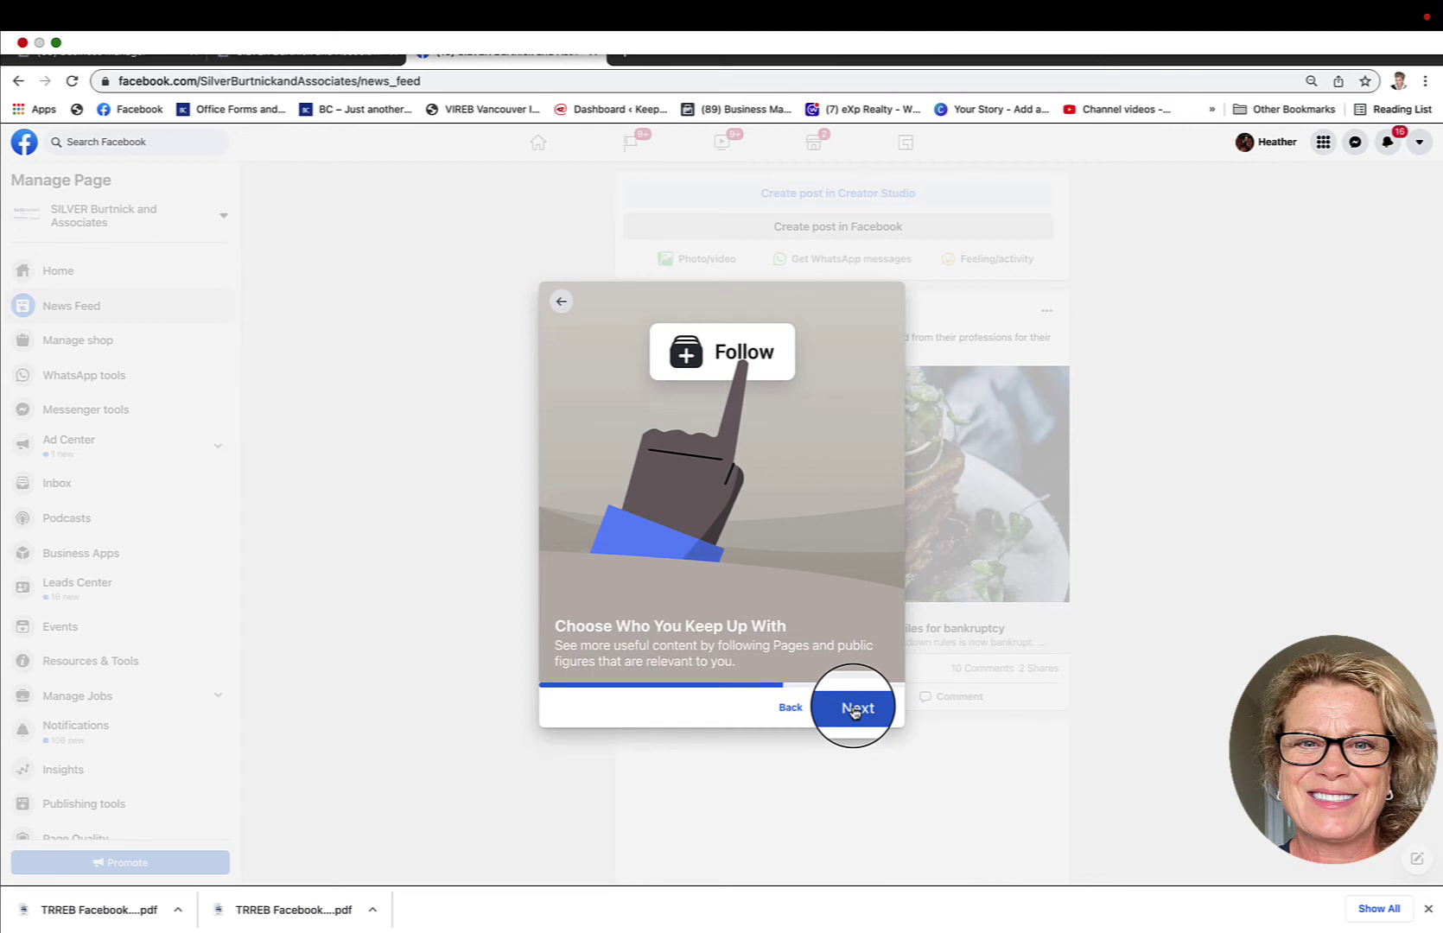
left_click(854, 711)
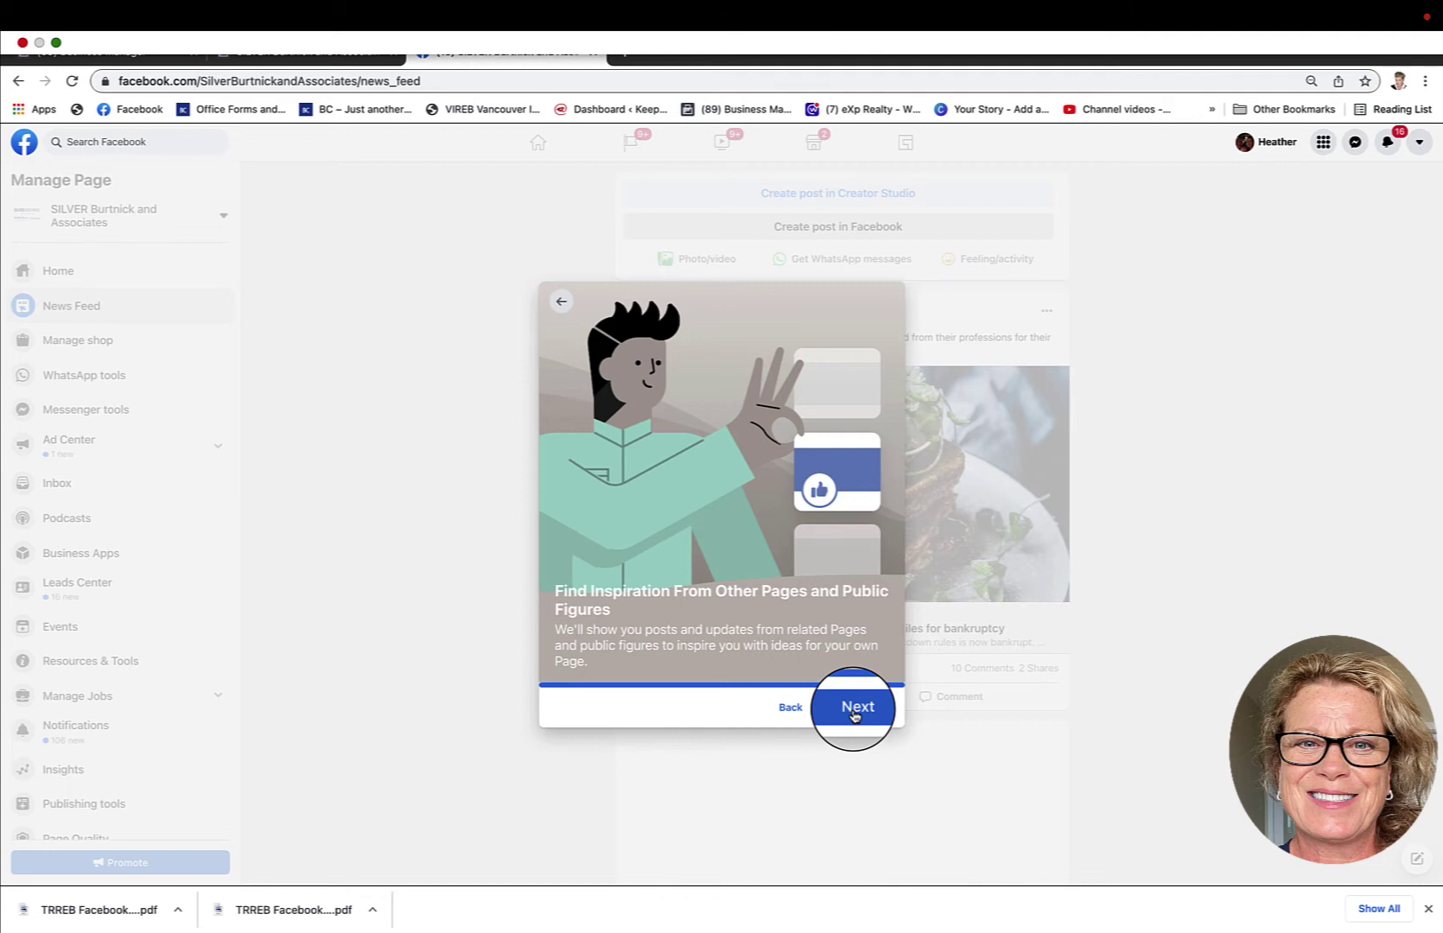
left_click(854, 710)
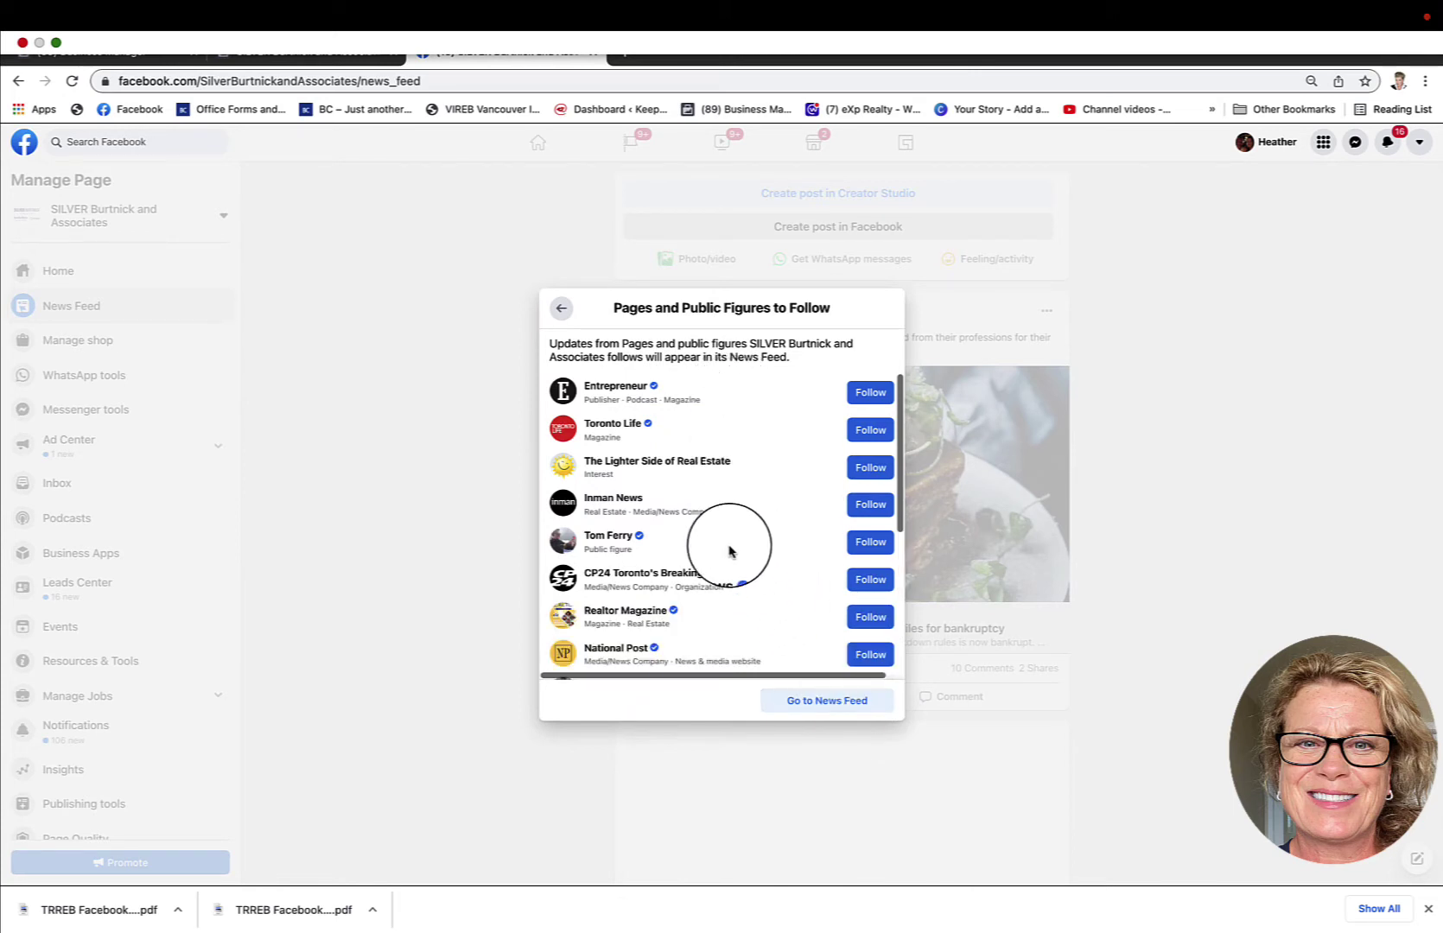
Step: Follow Toronto Regional Real Estate Board, The Buzz Conference and The Nature of Real Estate from the suggested pages
scroll(729, 550, "down", 3)
scroll(728, 551, "down", 3)
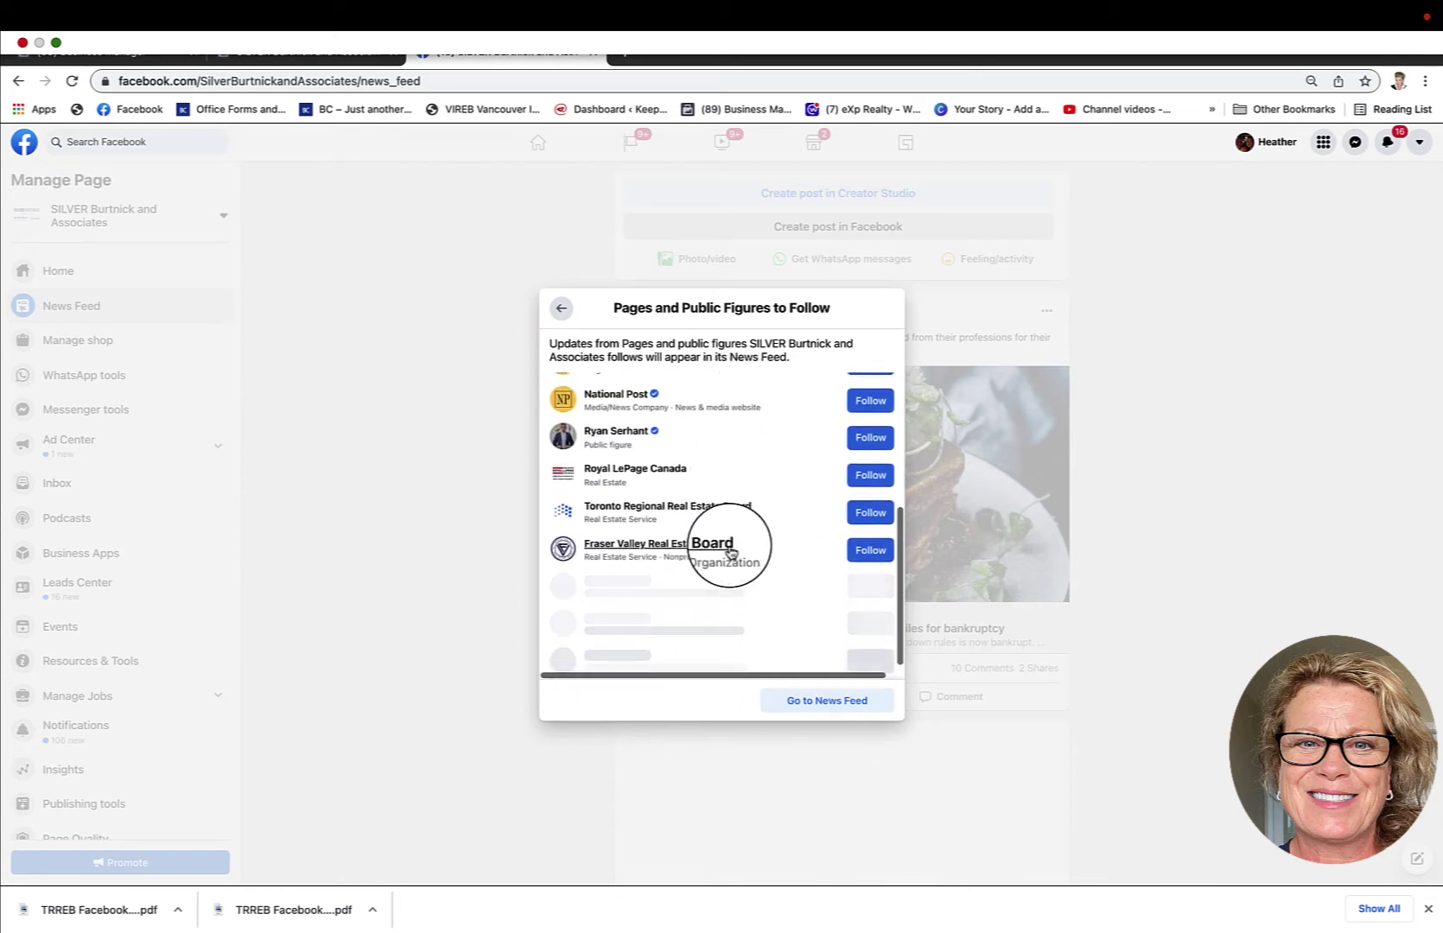
scroll(733, 546, "down", 1)
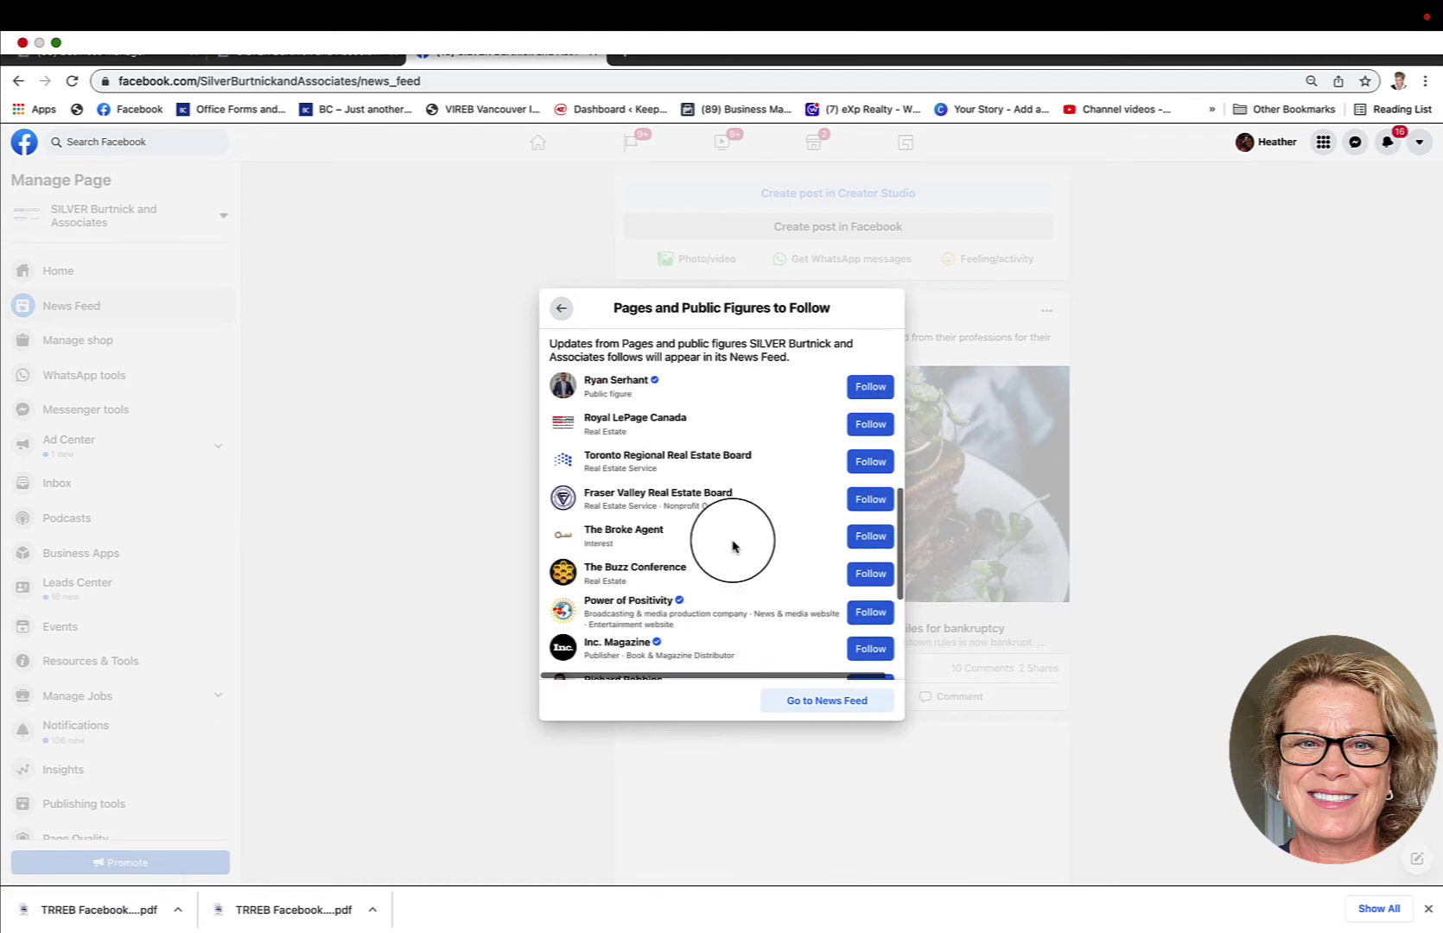
left_click(871, 464)
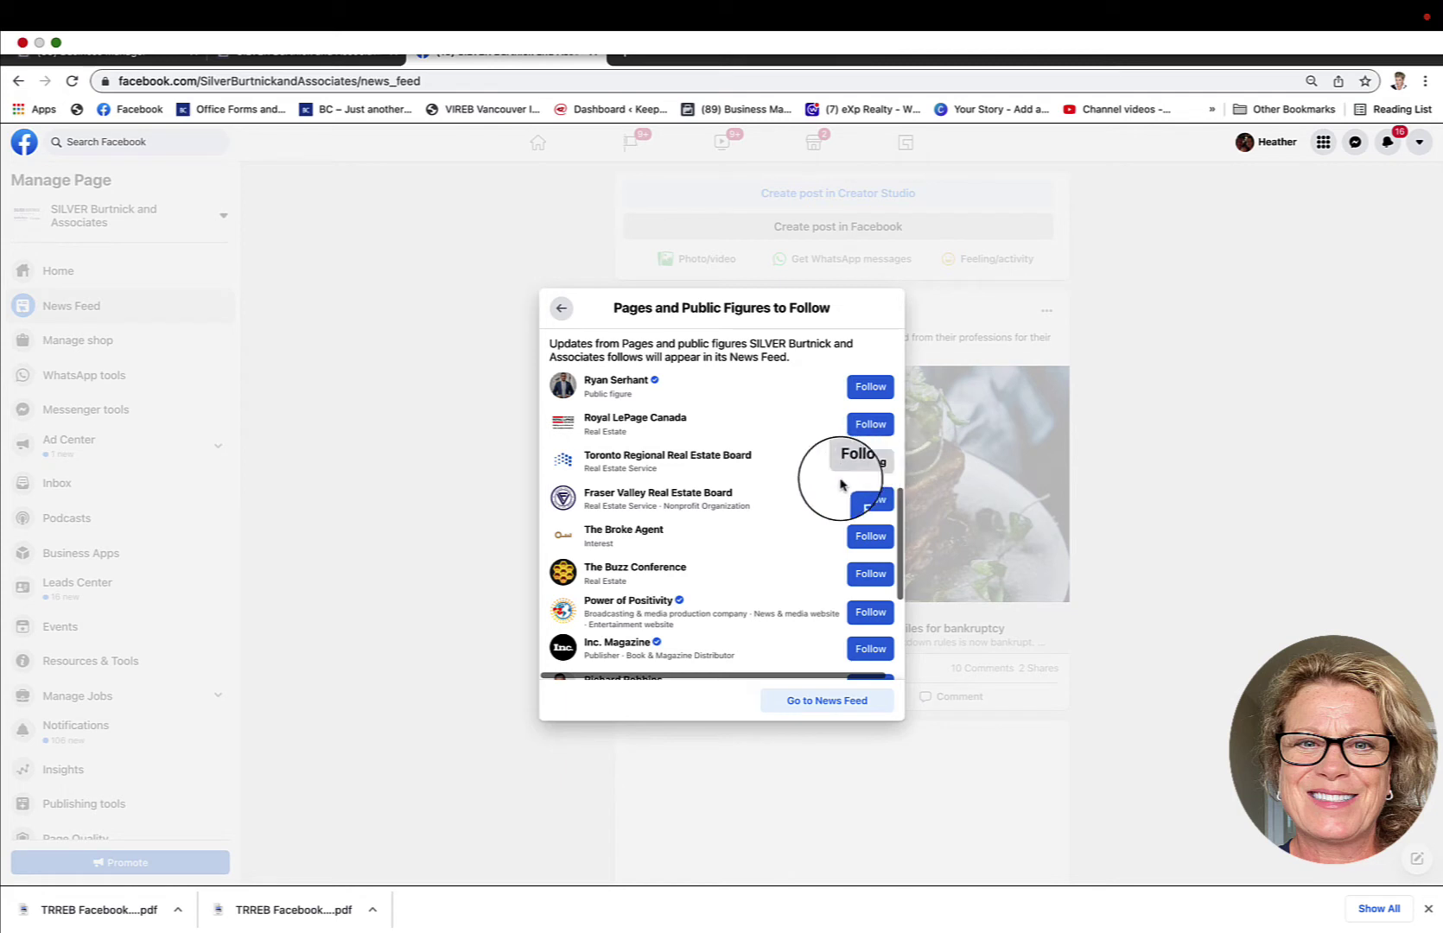
left_click(861, 577)
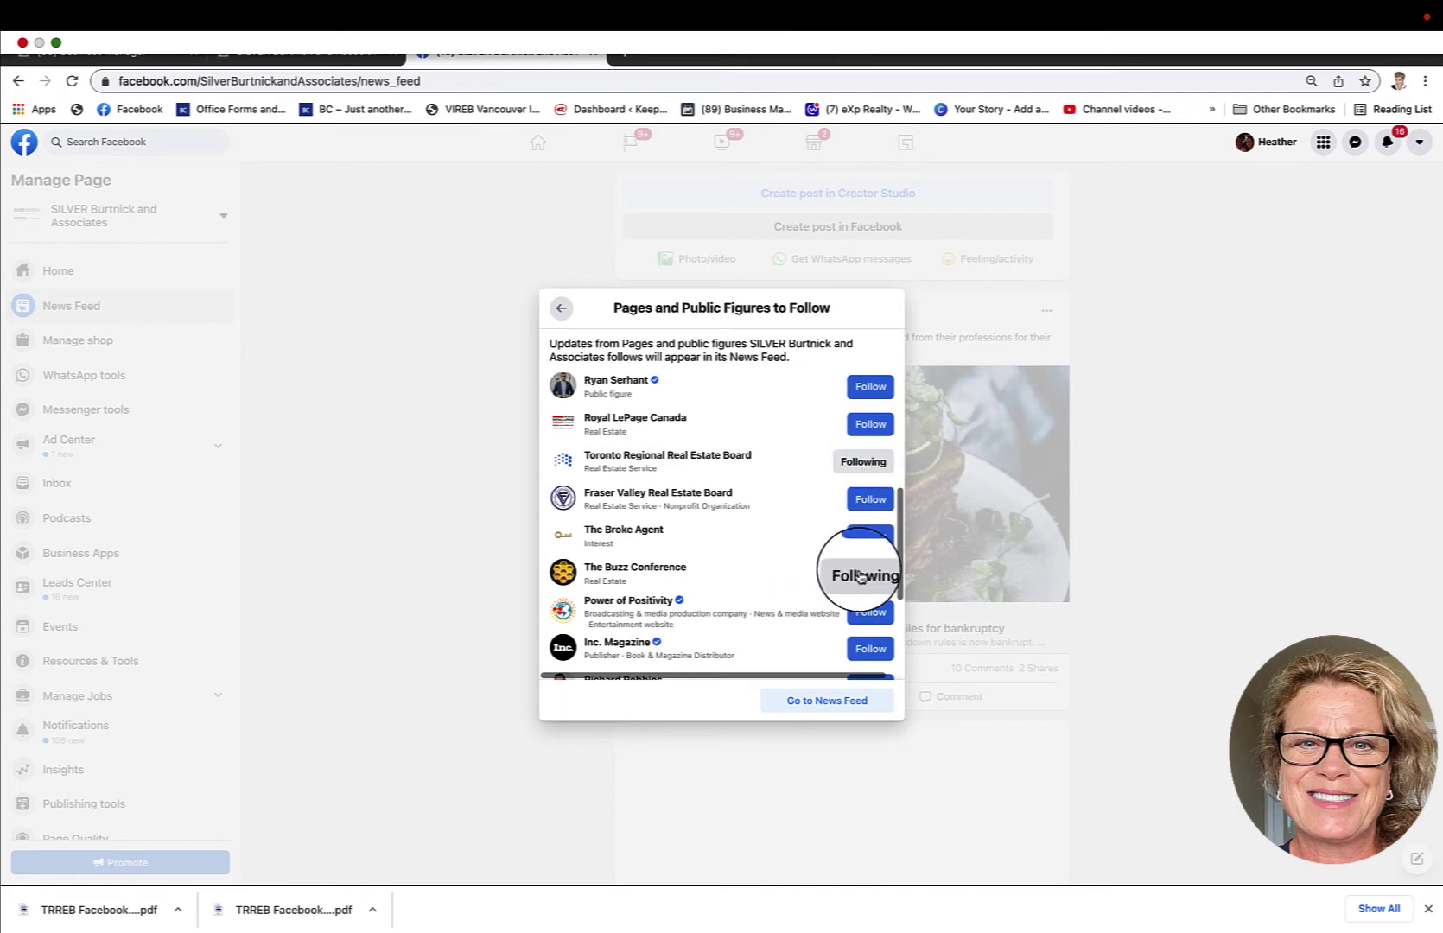
scroll(729, 605, "down", 3)
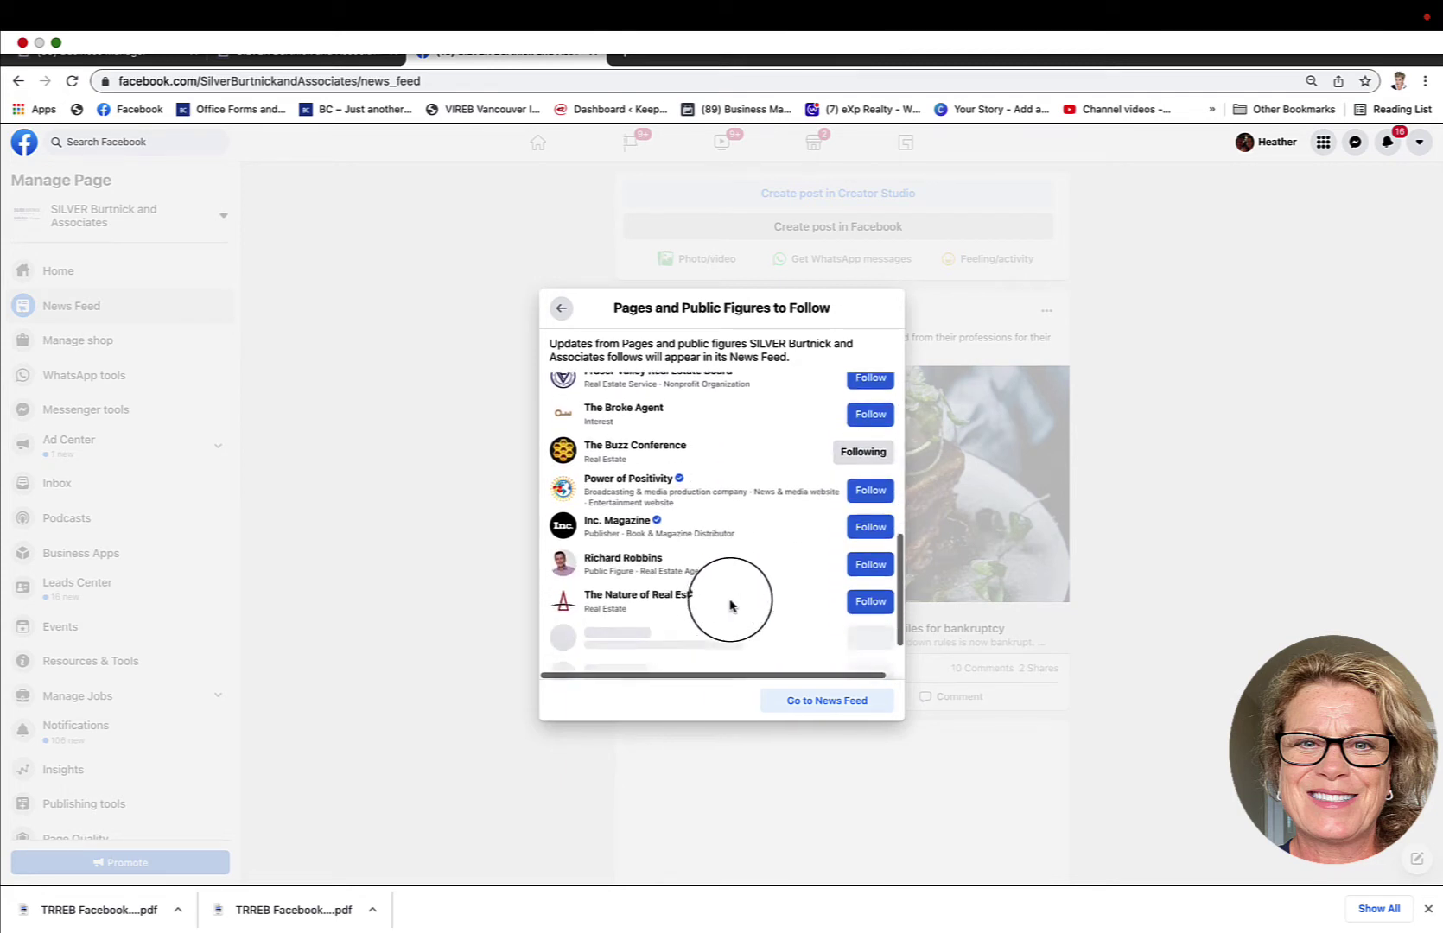
scroll(730, 606, "down", 1)
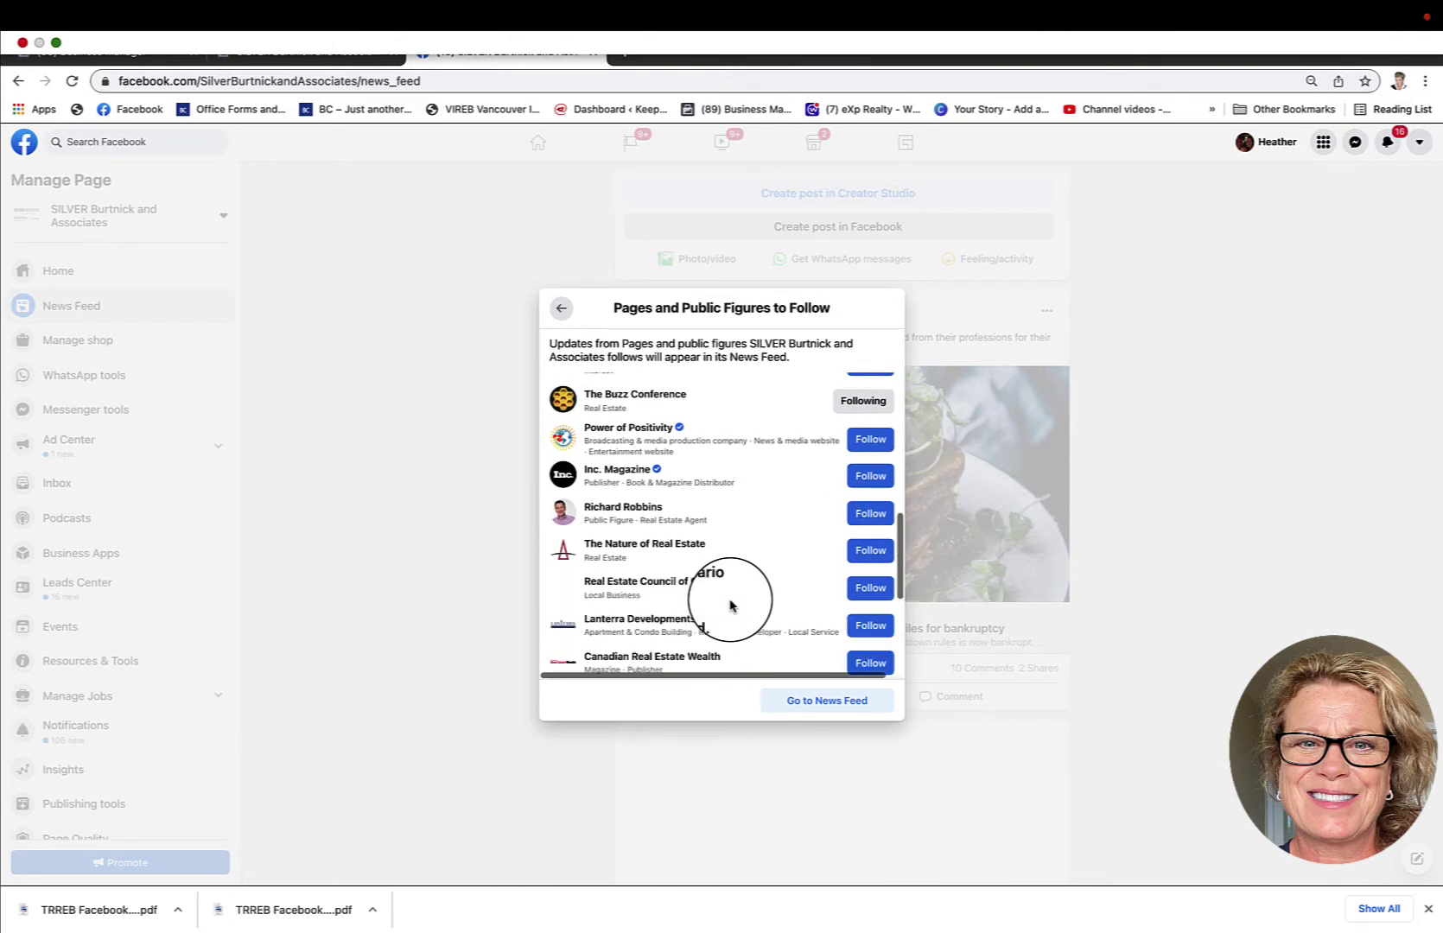
left_click(867, 550)
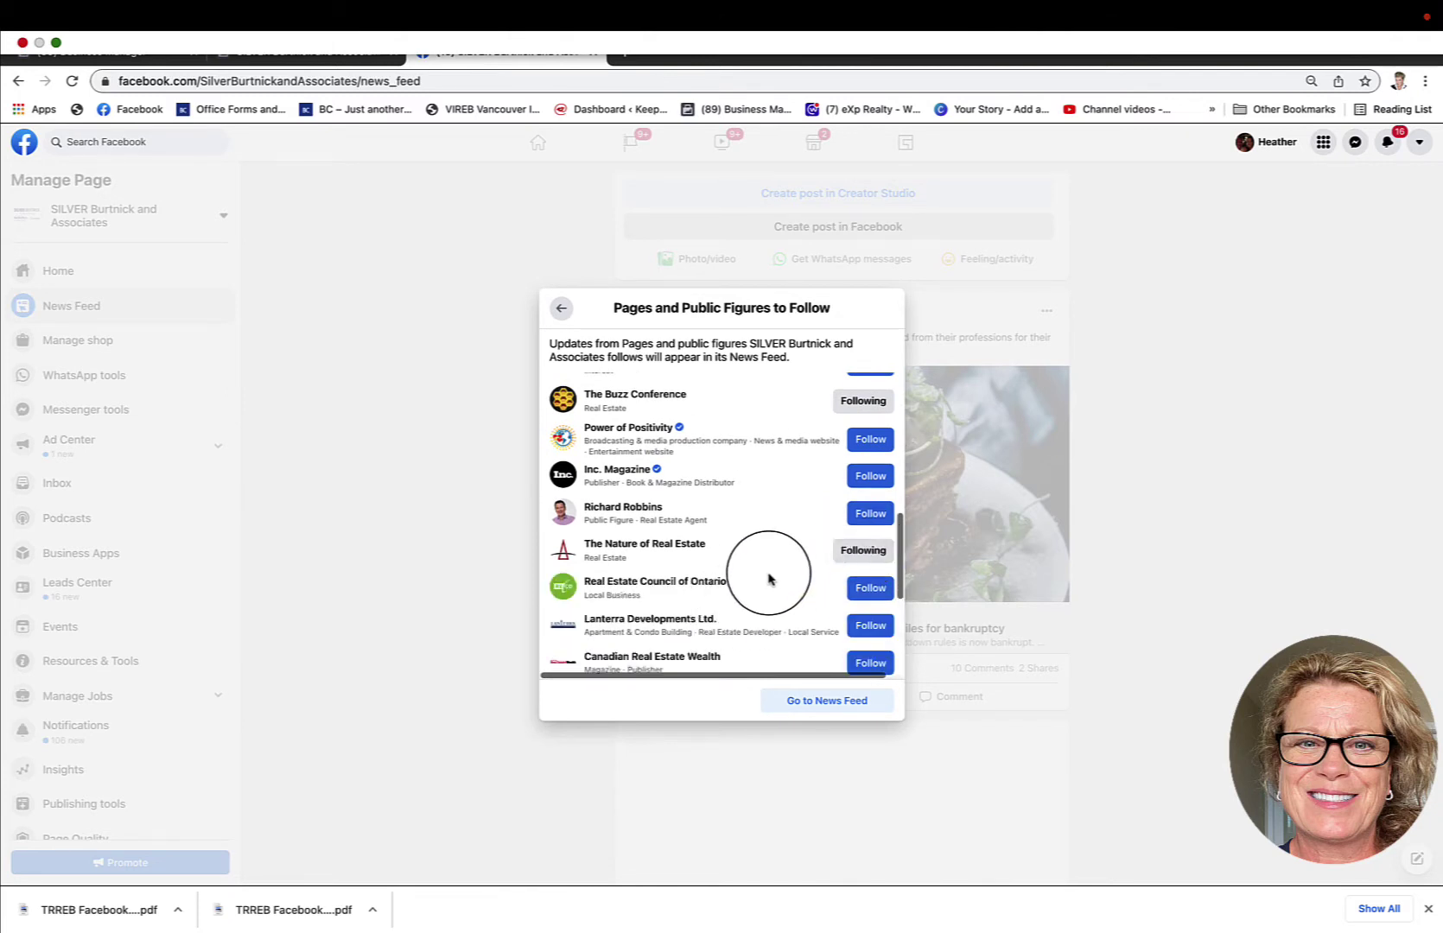
Step: Look through the remaining follow suggestions, then leave them for the page's News Feed and reload it
scroll(760, 580, "down", 2)
scroll(760, 580, "down", 2)
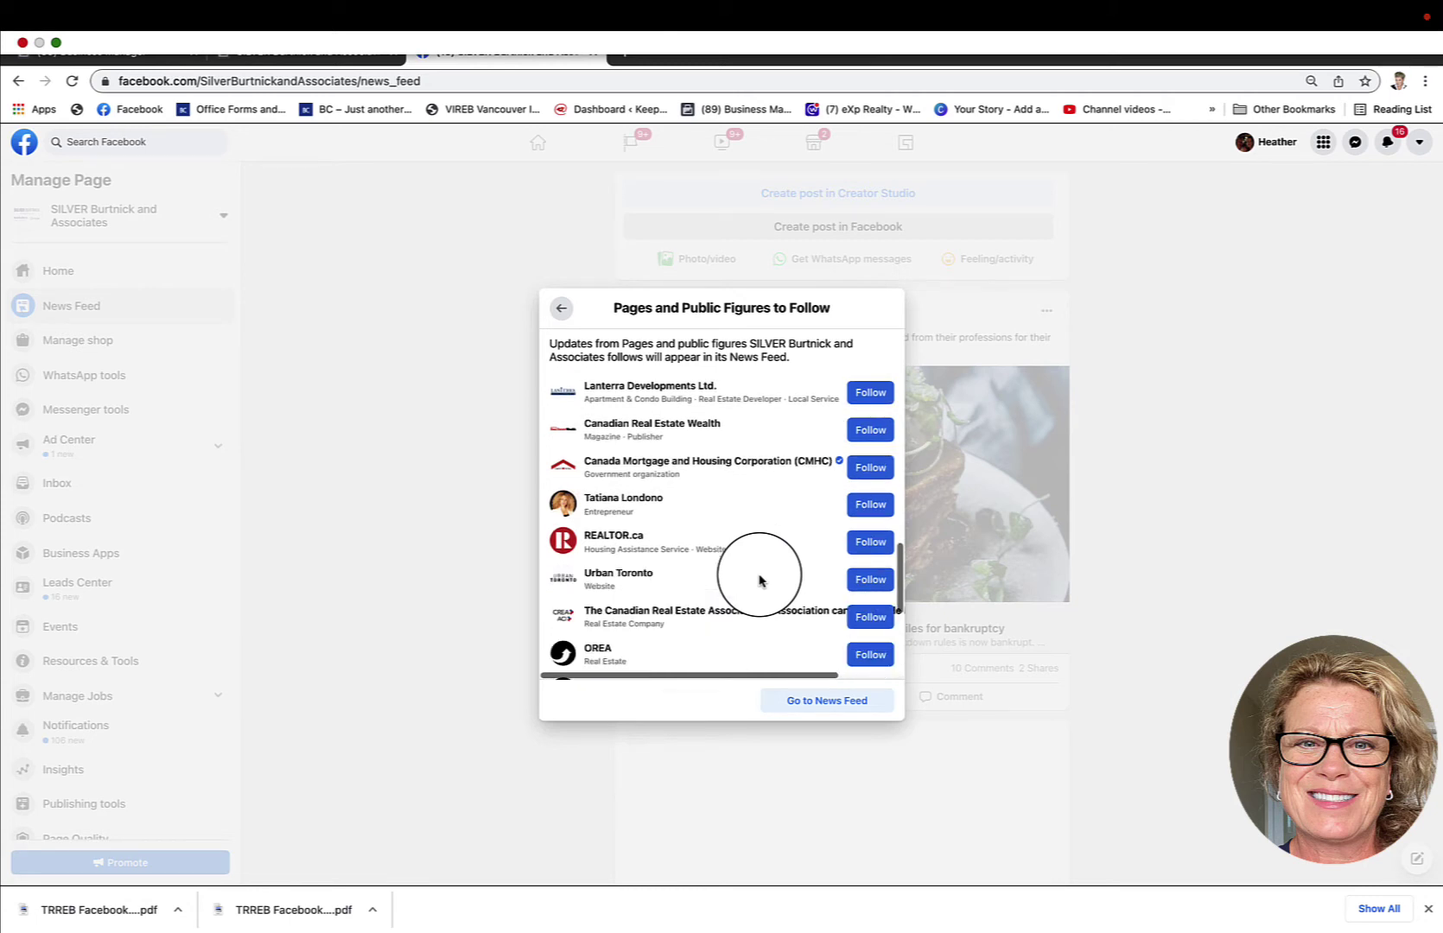
scroll(760, 580, "down", 3)
scroll(759, 576, "down", 2)
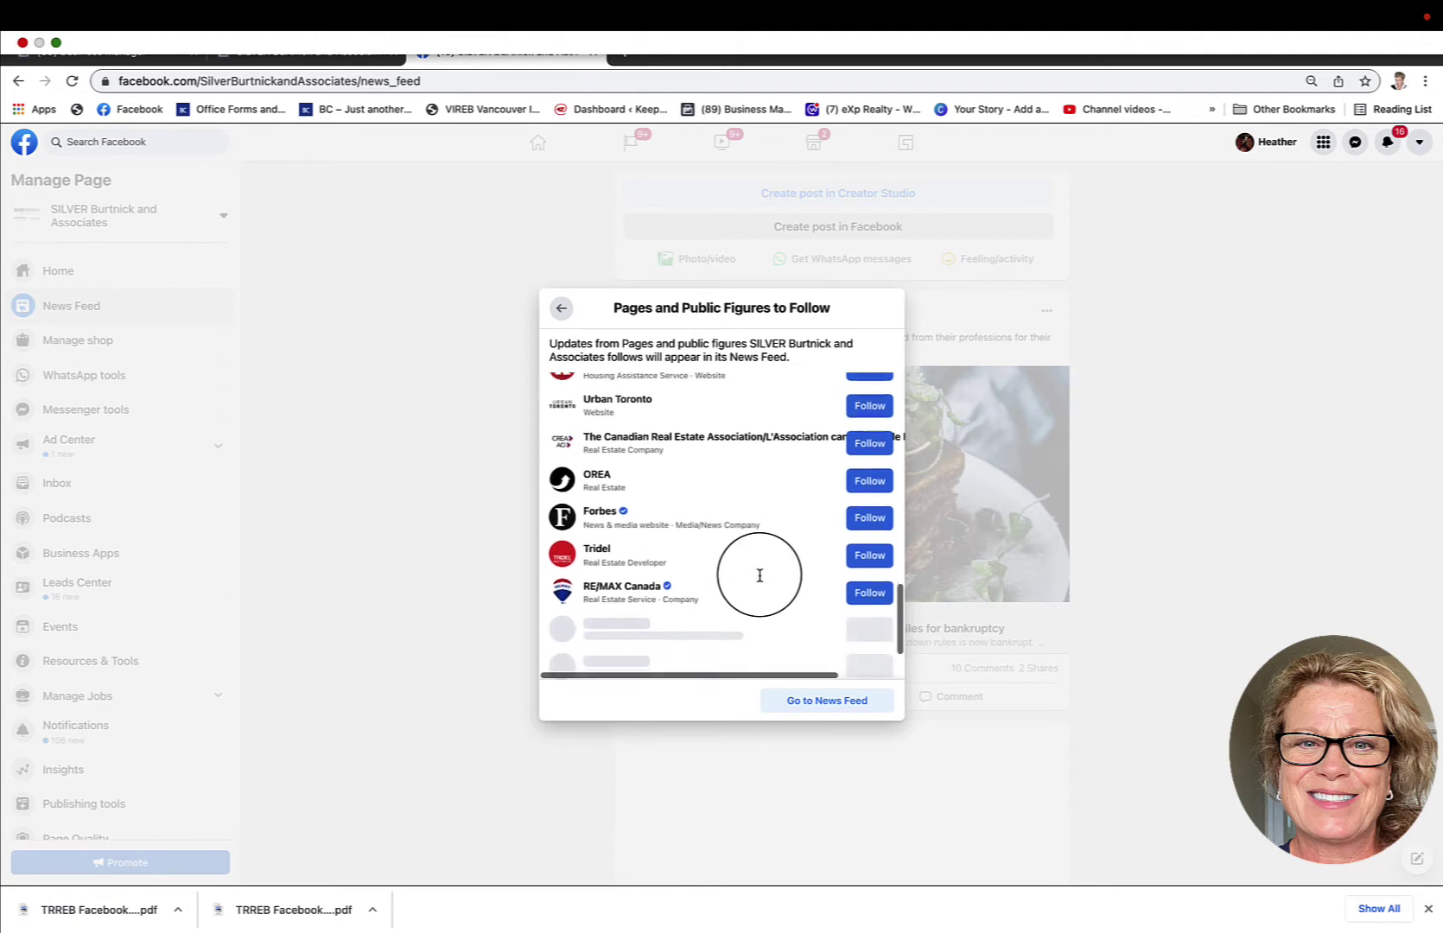
scroll(760, 580, "down", 4)
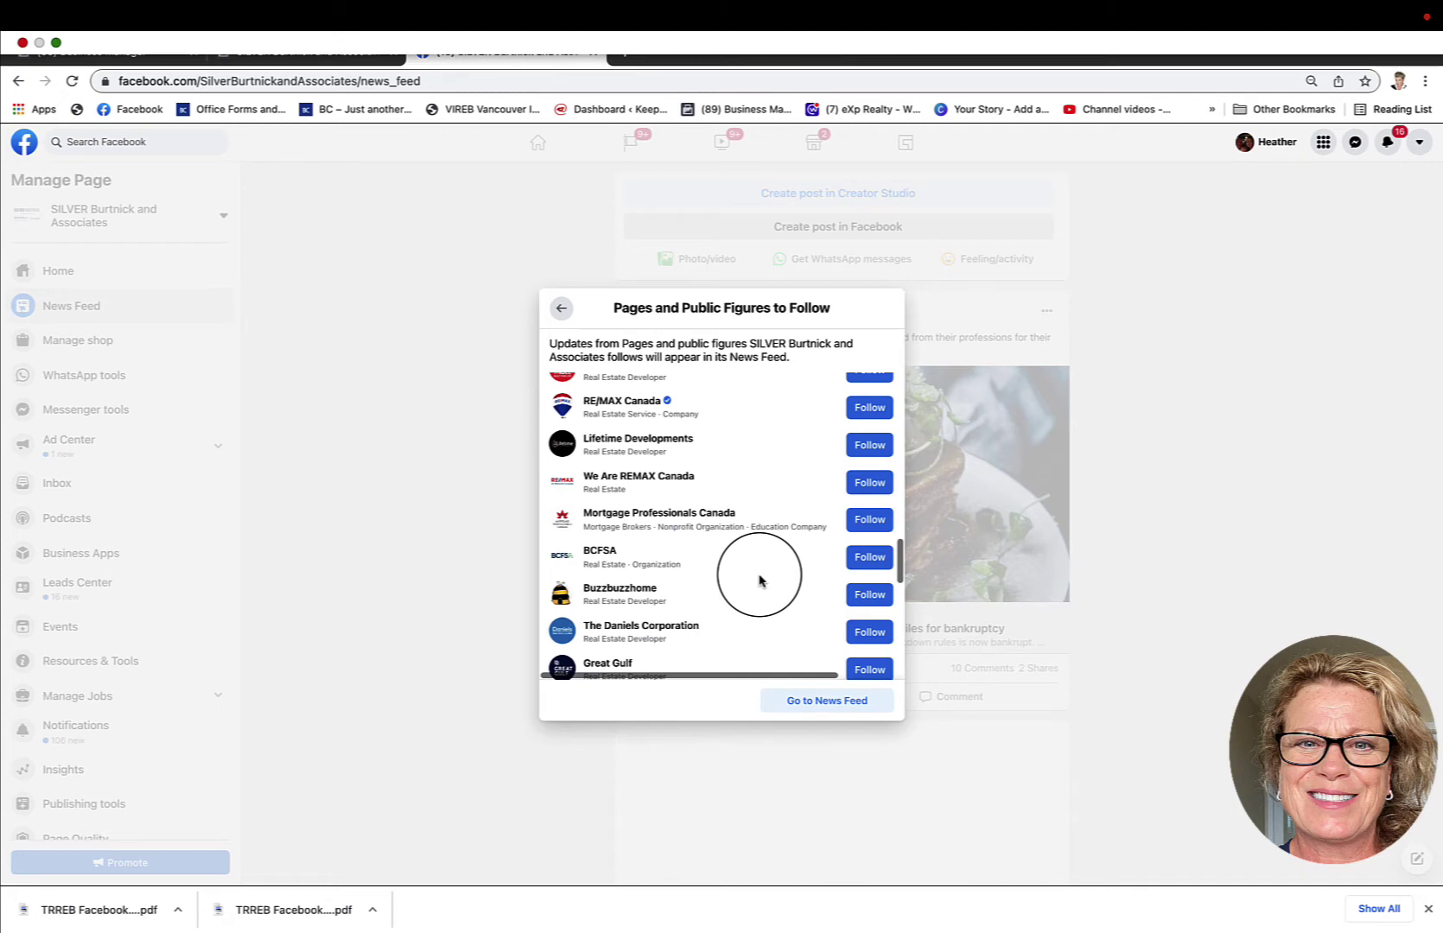
left_click(828, 702)
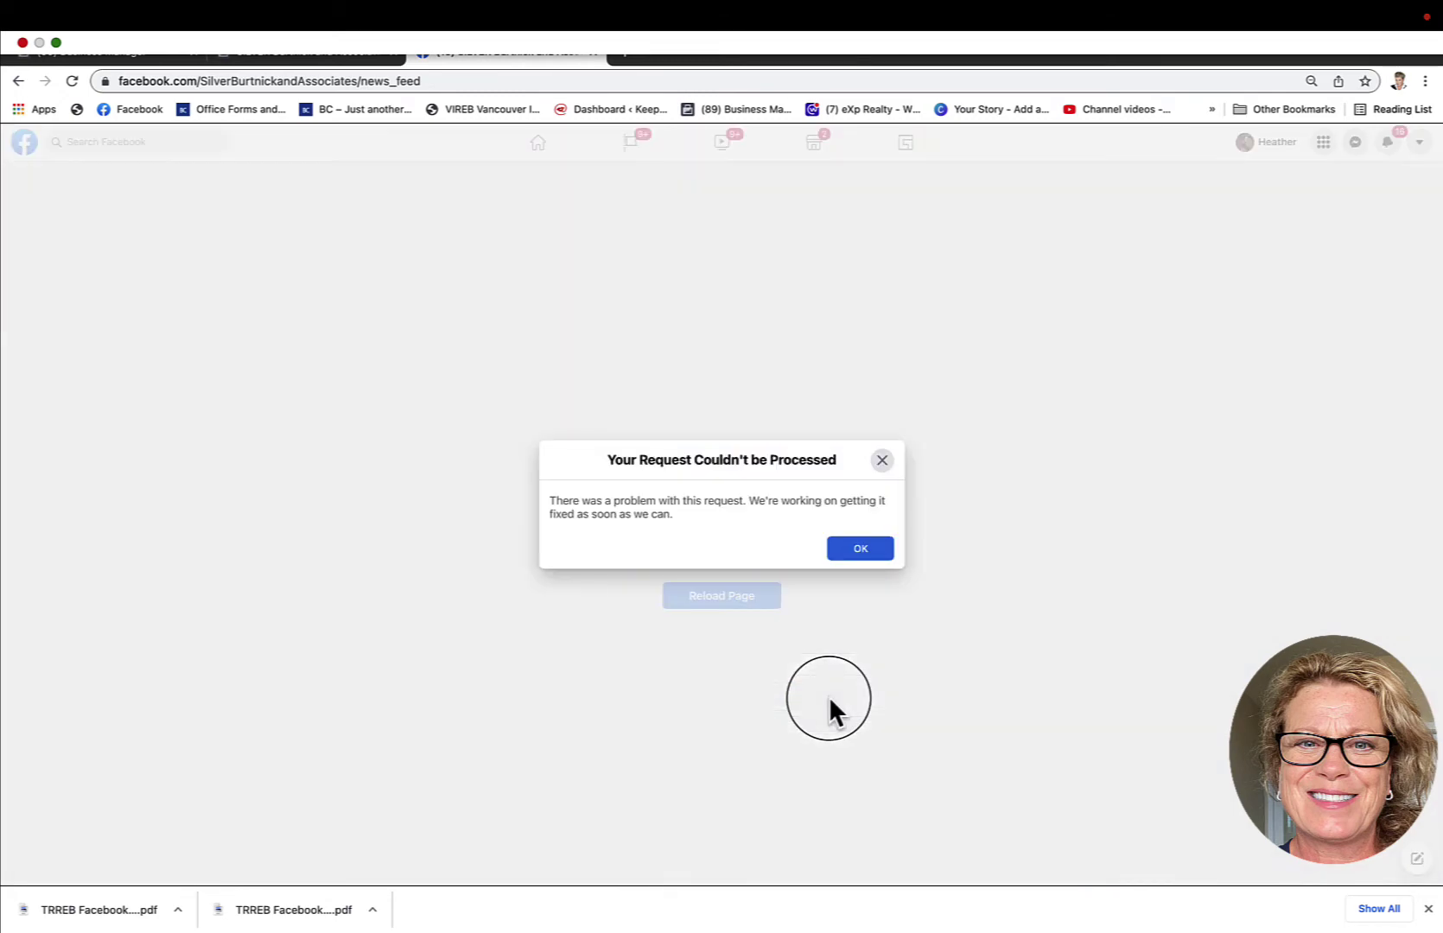
left_click(863, 551)
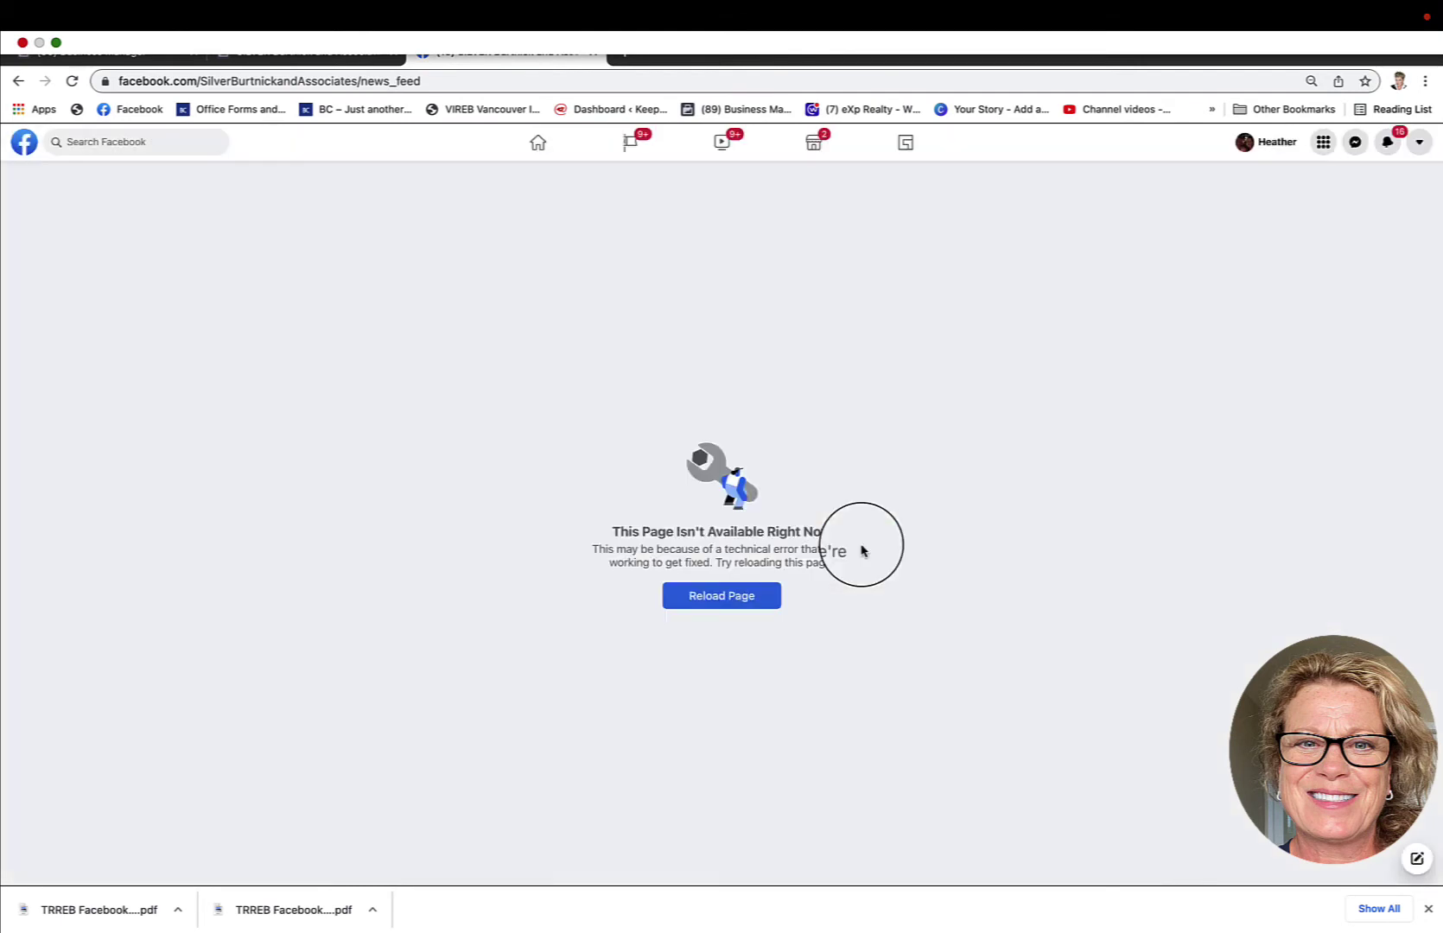
left_click(717, 597)
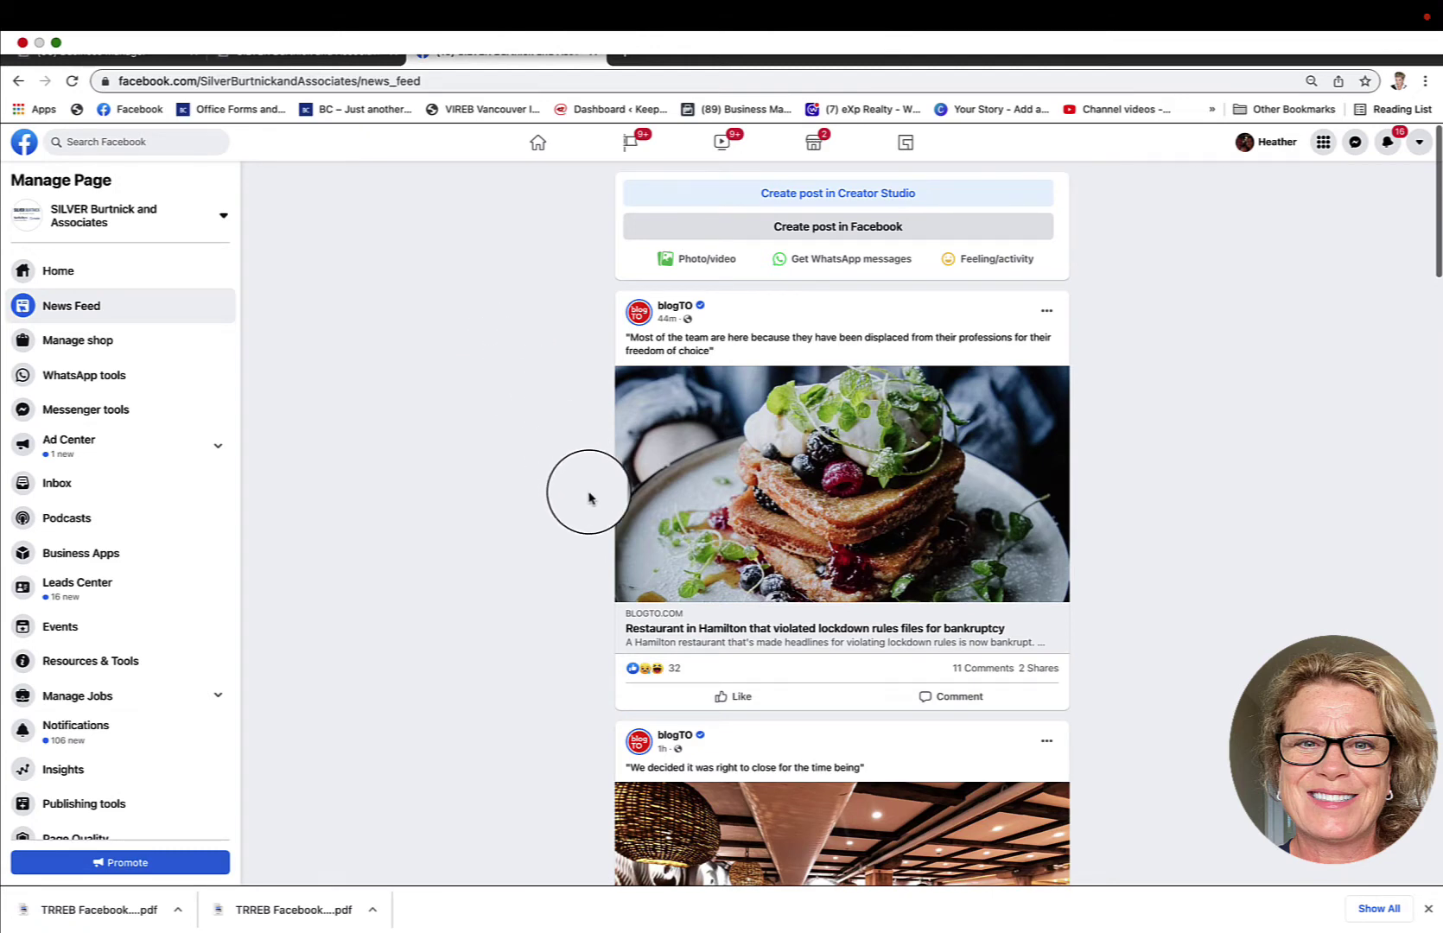
Step: Like the blogTO post about indoor dining at some Ontario restaurants in the page's News Feed
scroll(589, 498, "down", 4)
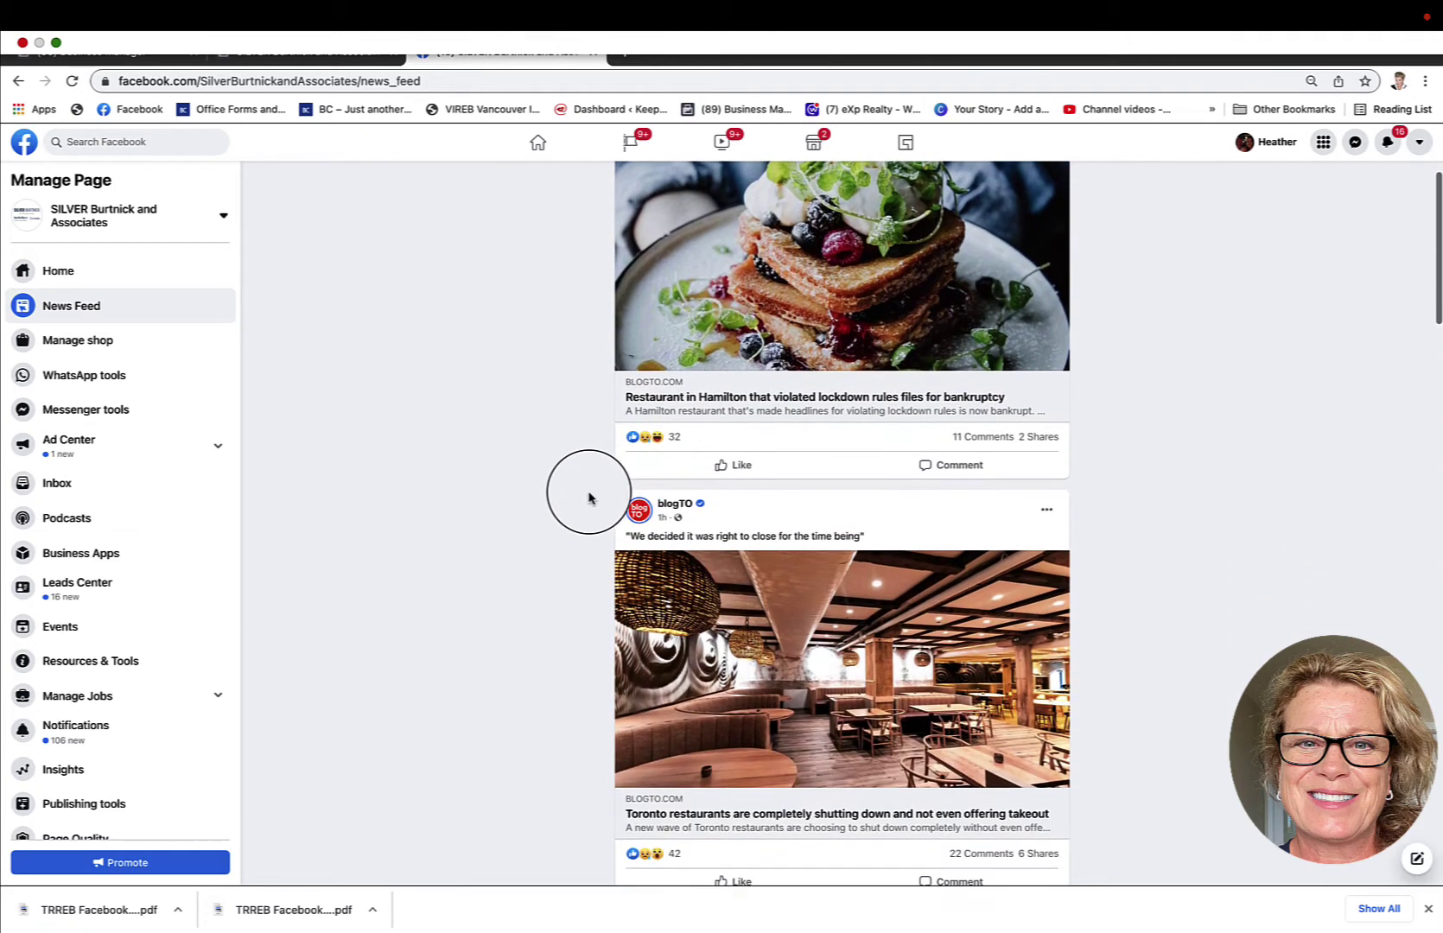
scroll(589, 497, "down", 7)
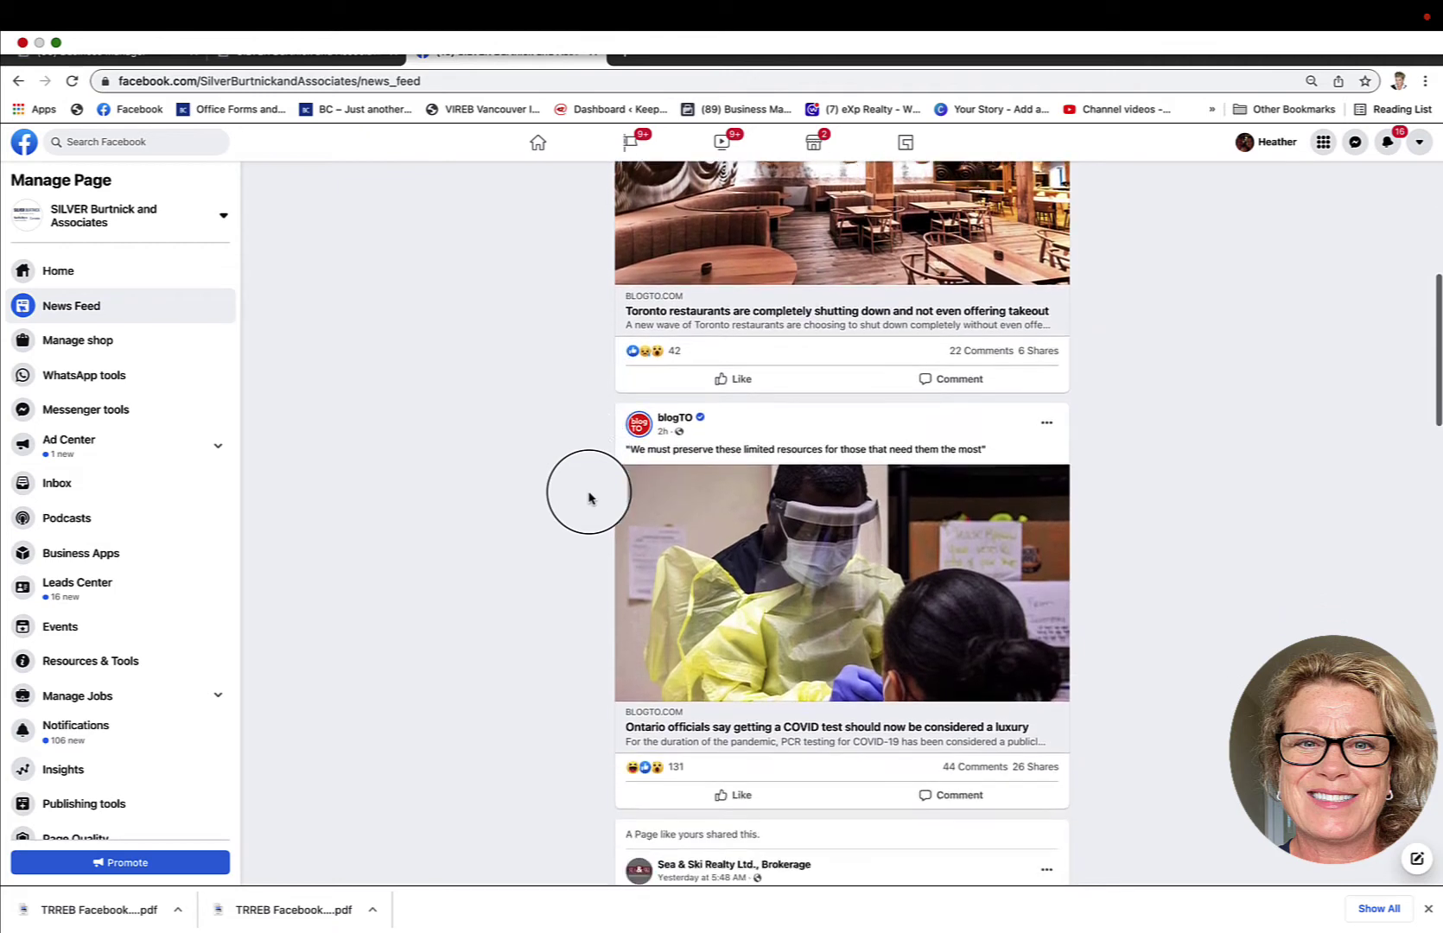
scroll(588, 498, "down", 9)
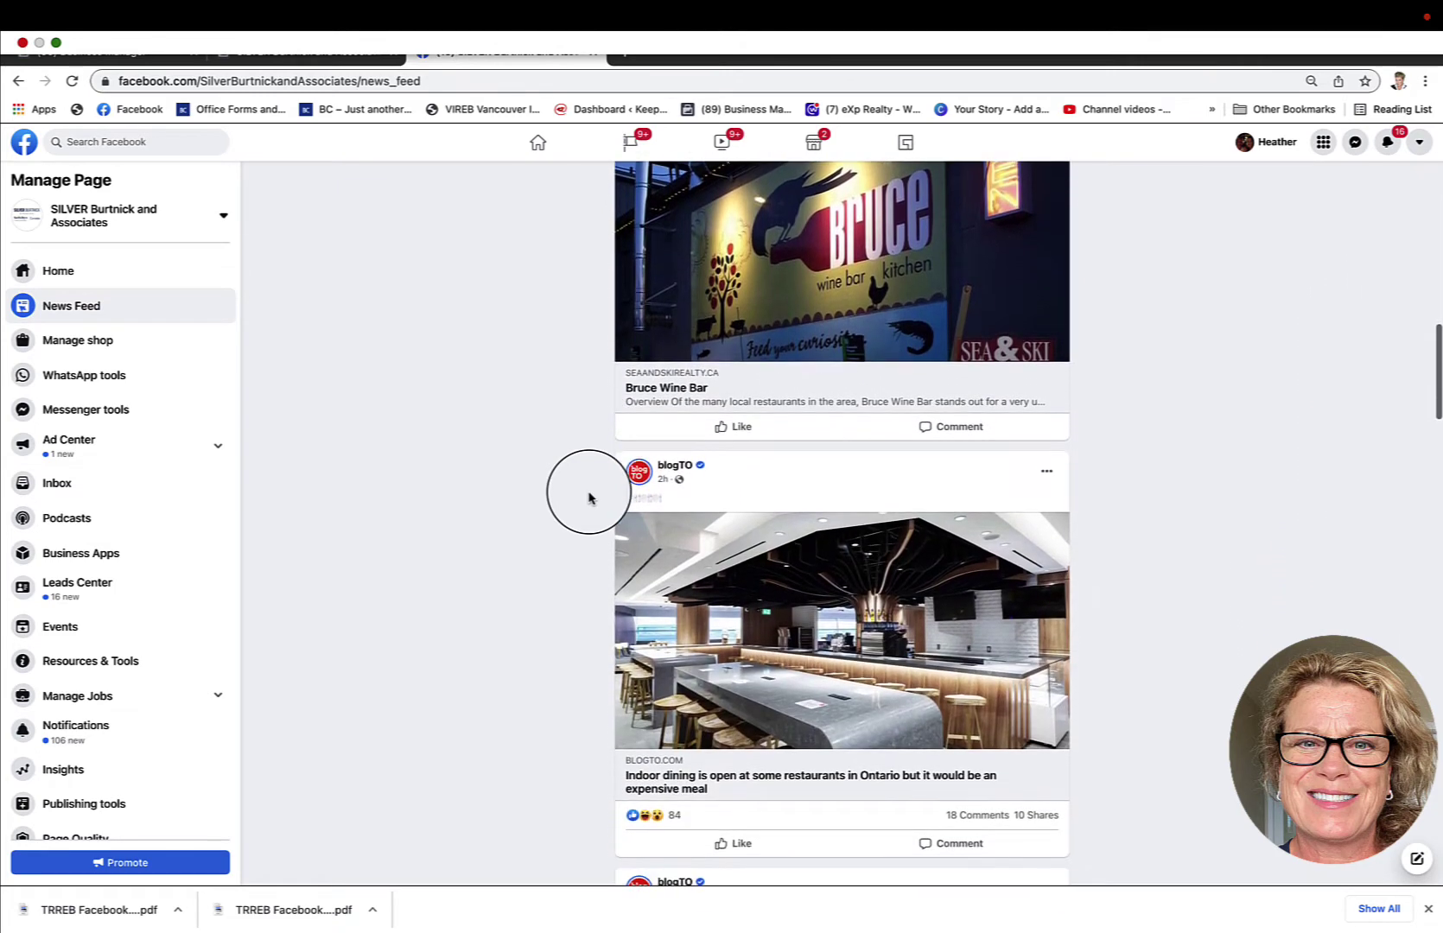
scroll(589, 498, "down", 3)
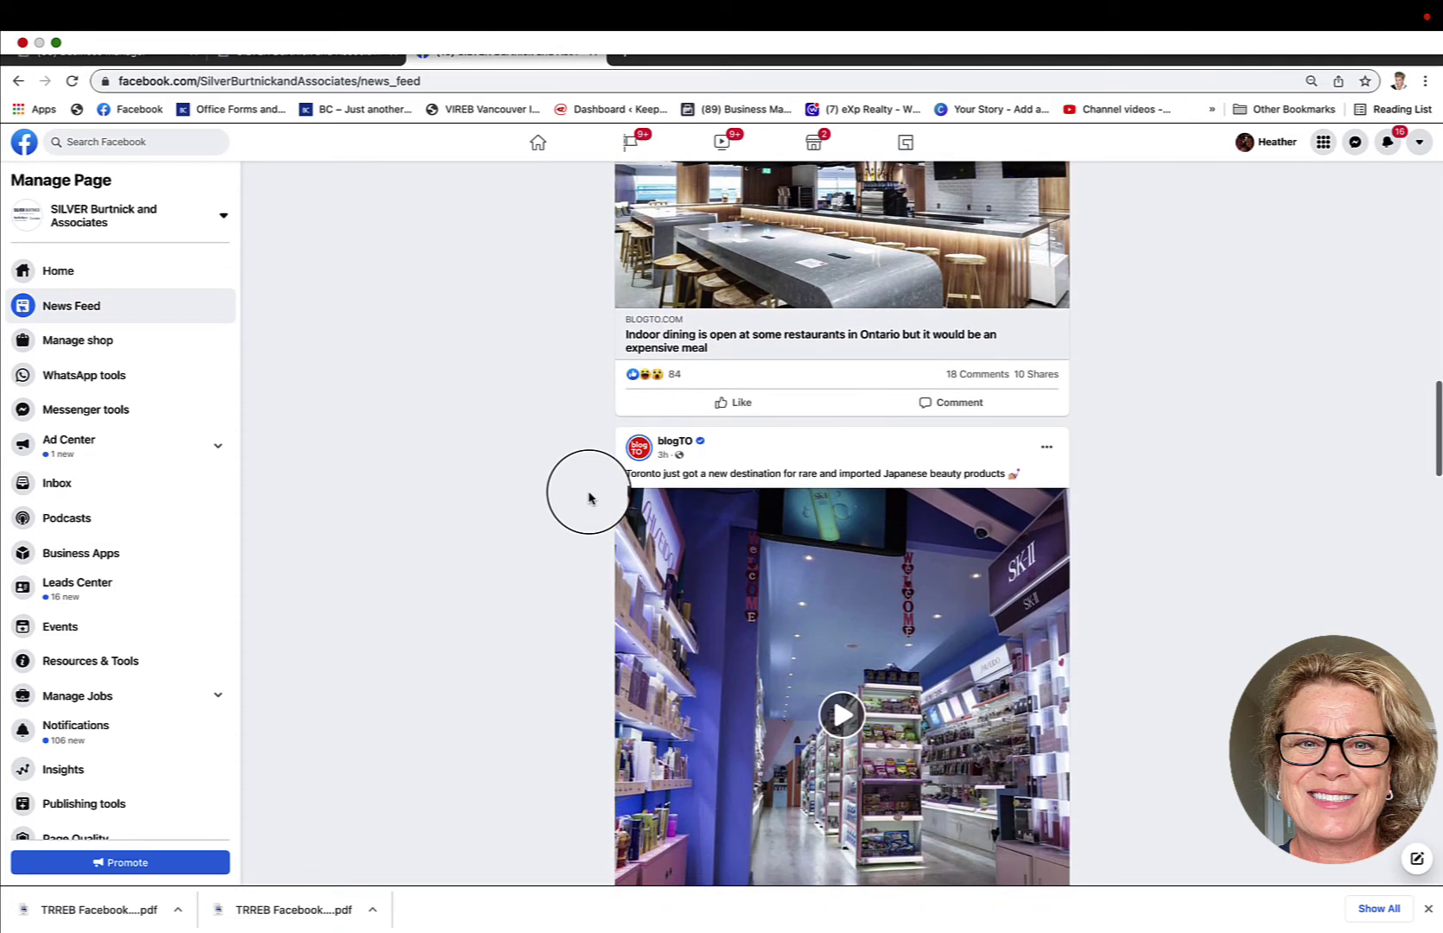
left_click(740, 405)
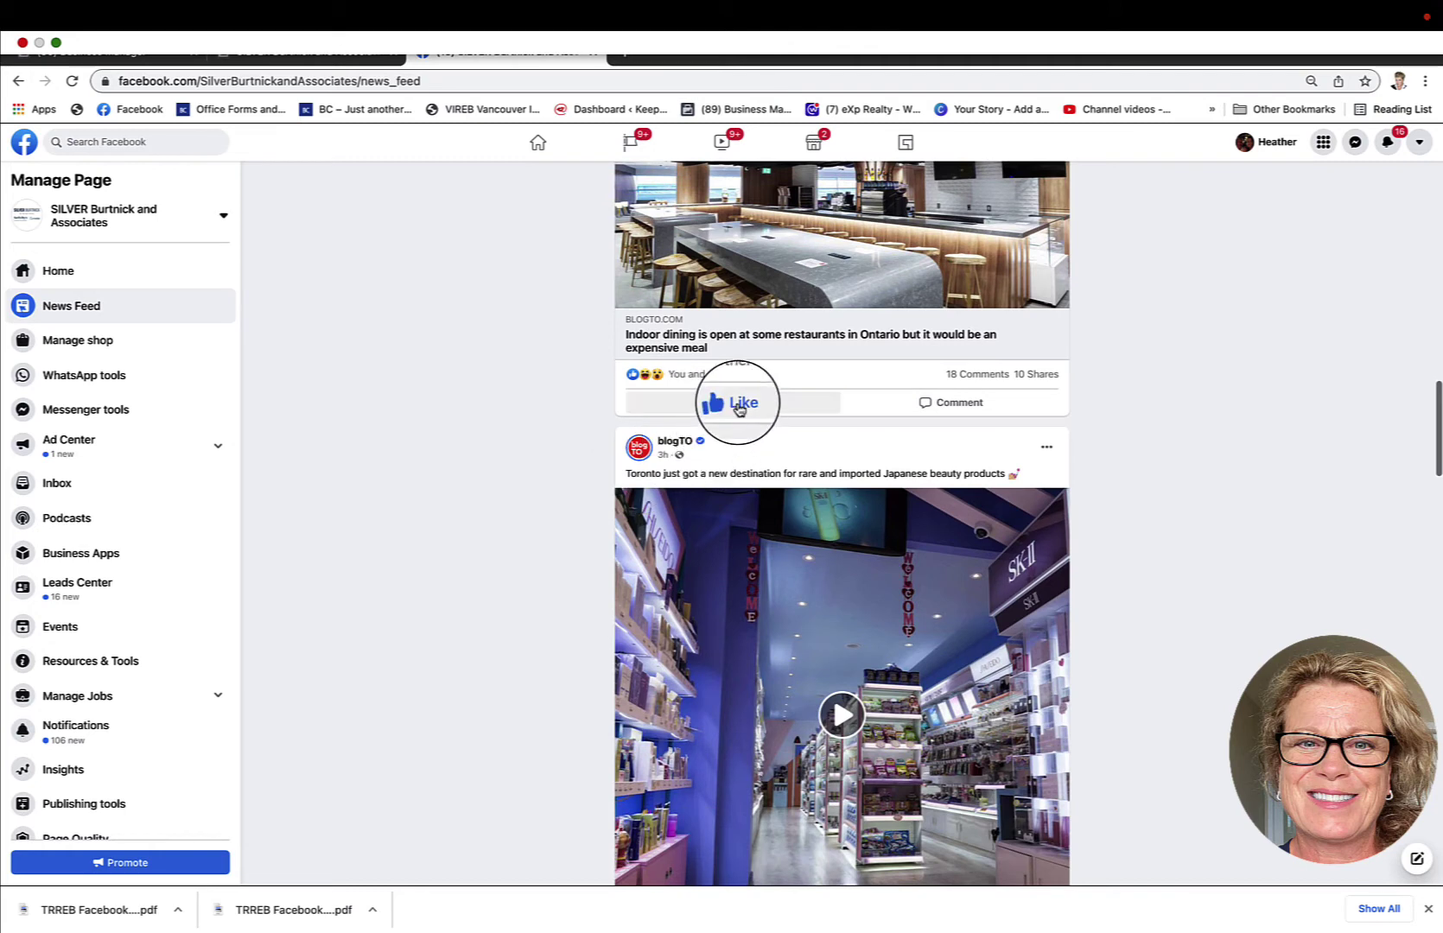
Step: Examine the comments on blogTO's Japanese beauty products post and return to the start of the News Feed
scroll(758, 519, "down", 6)
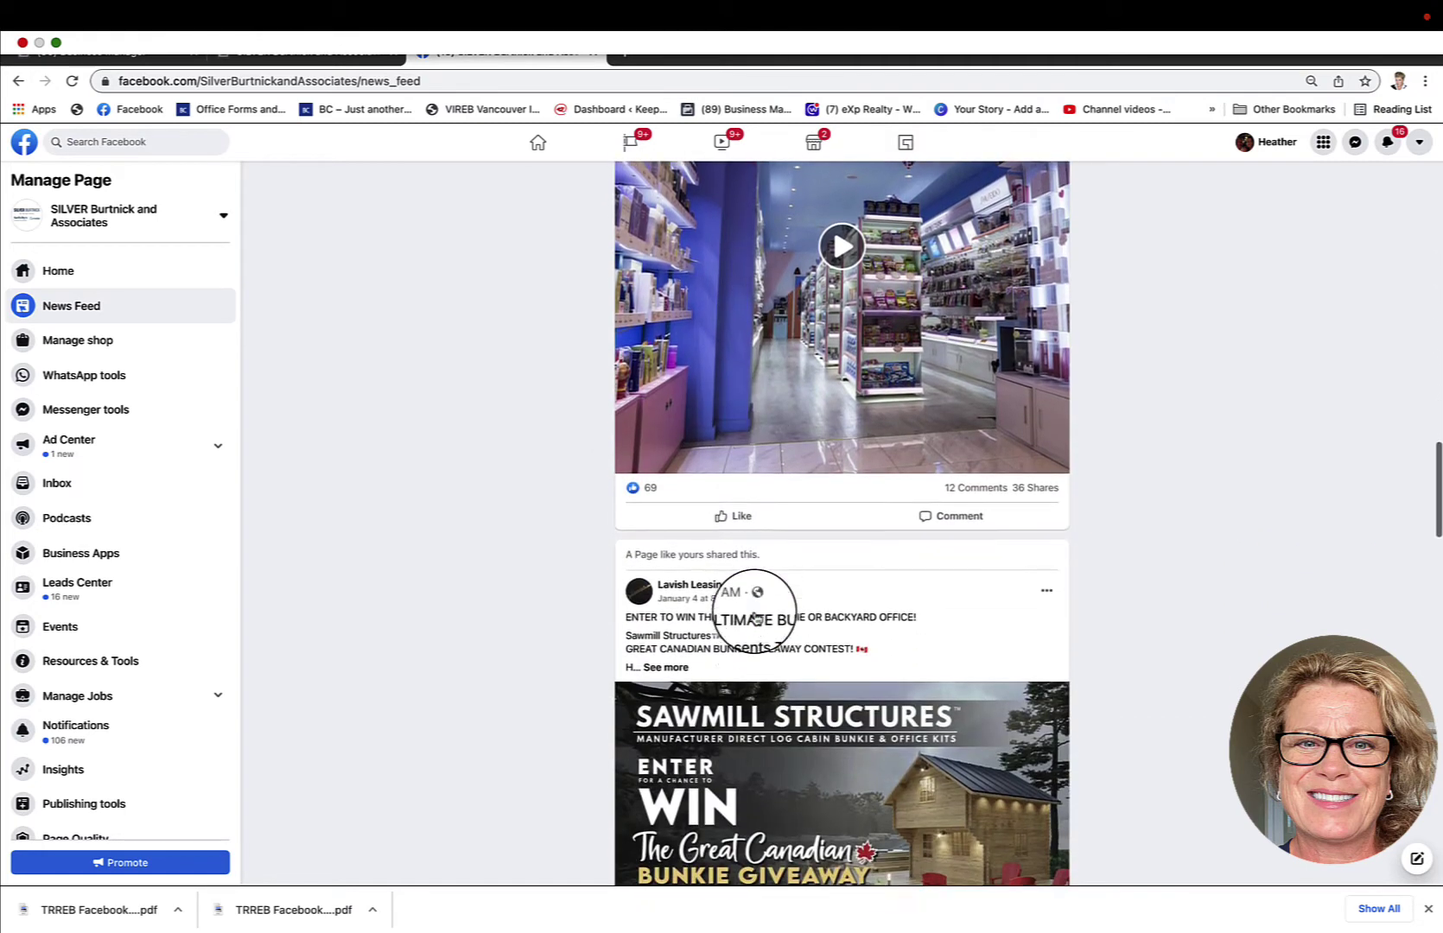
left_click(934, 481)
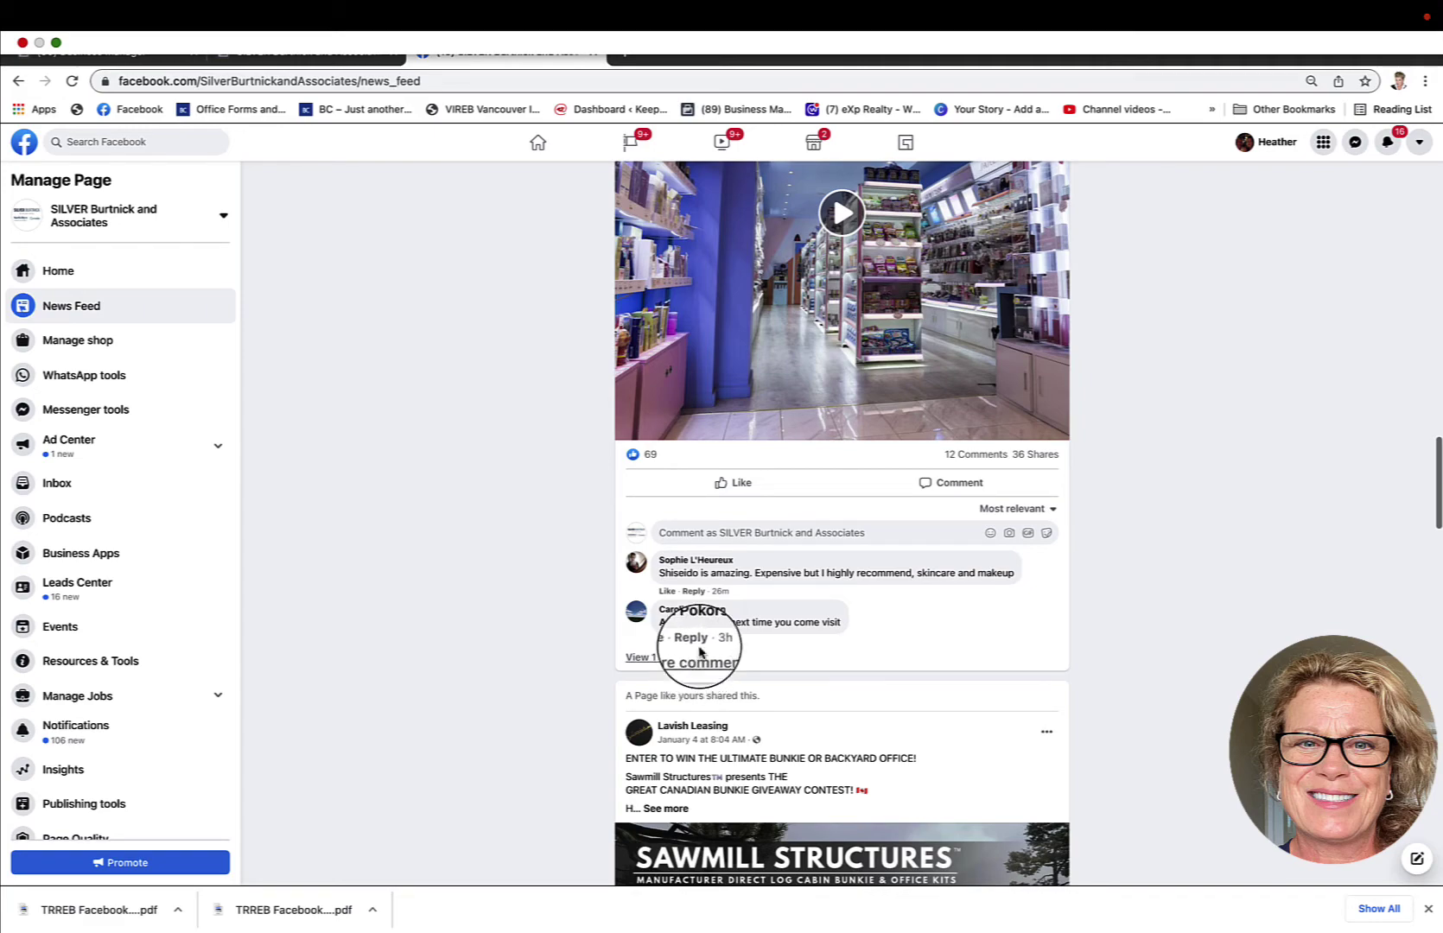
scroll(700, 657, "up", 10)
scroll(708, 545, "up", 10)
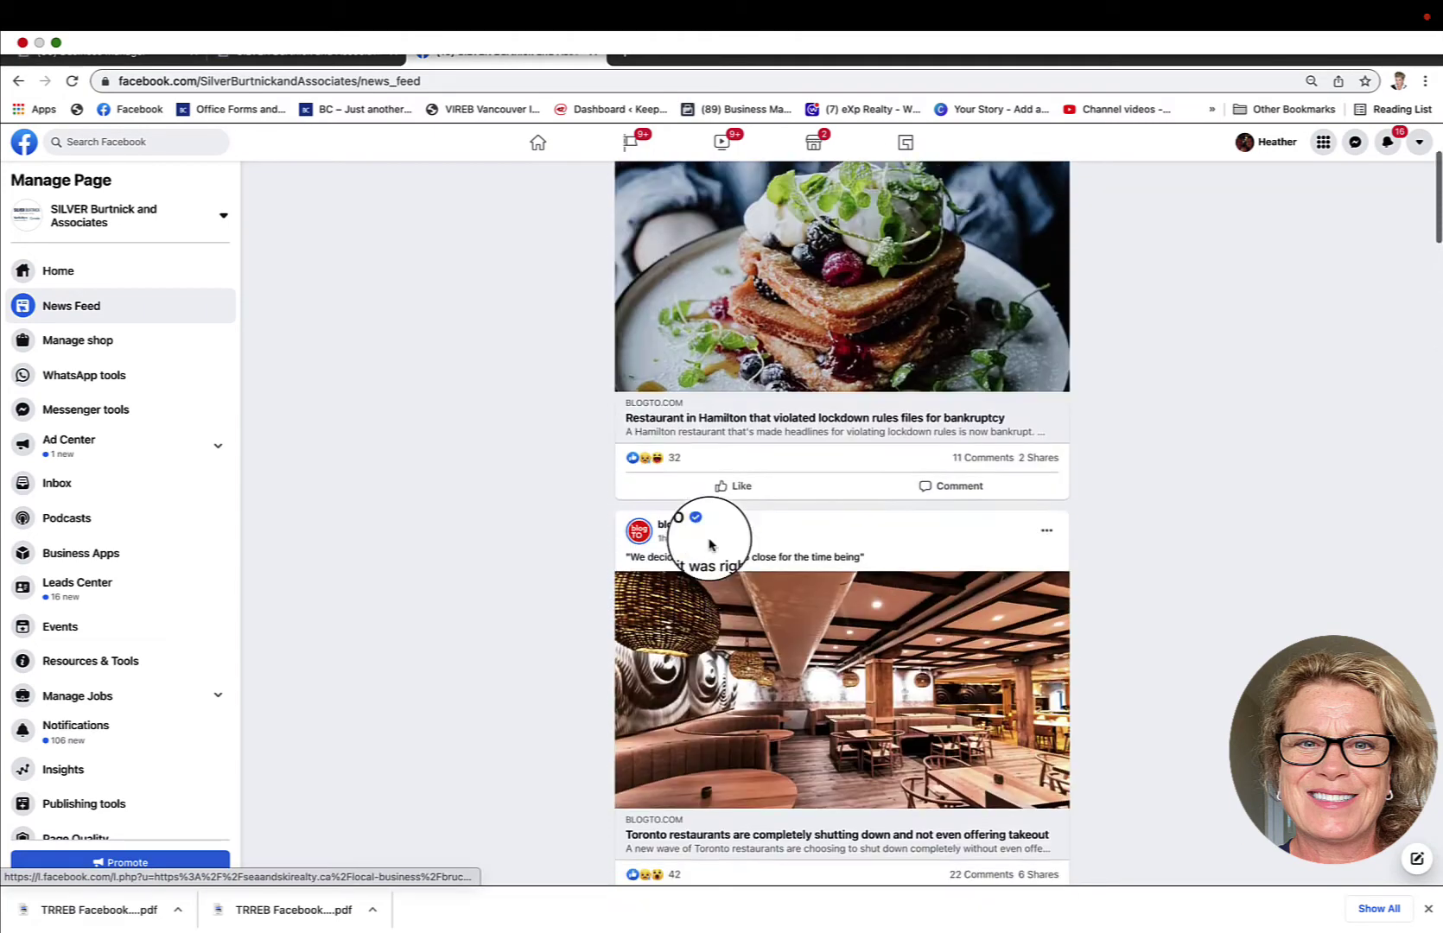
left_click(710, 545)
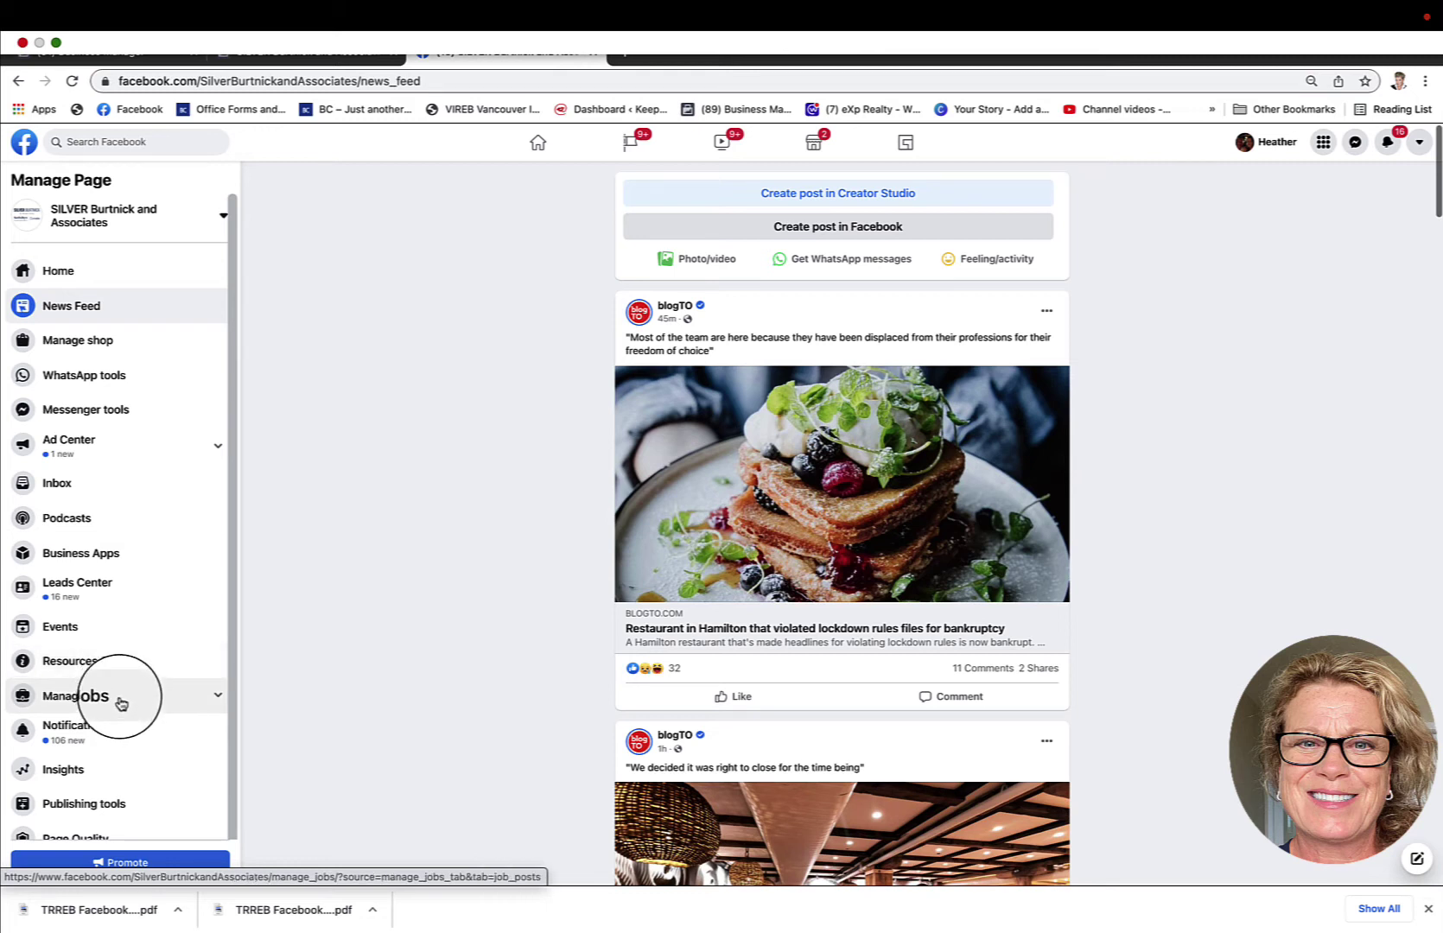
Step: Open the page's full Insights and set the Page Summary period to Last 28 days
scroll(119, 731, "down", 3)
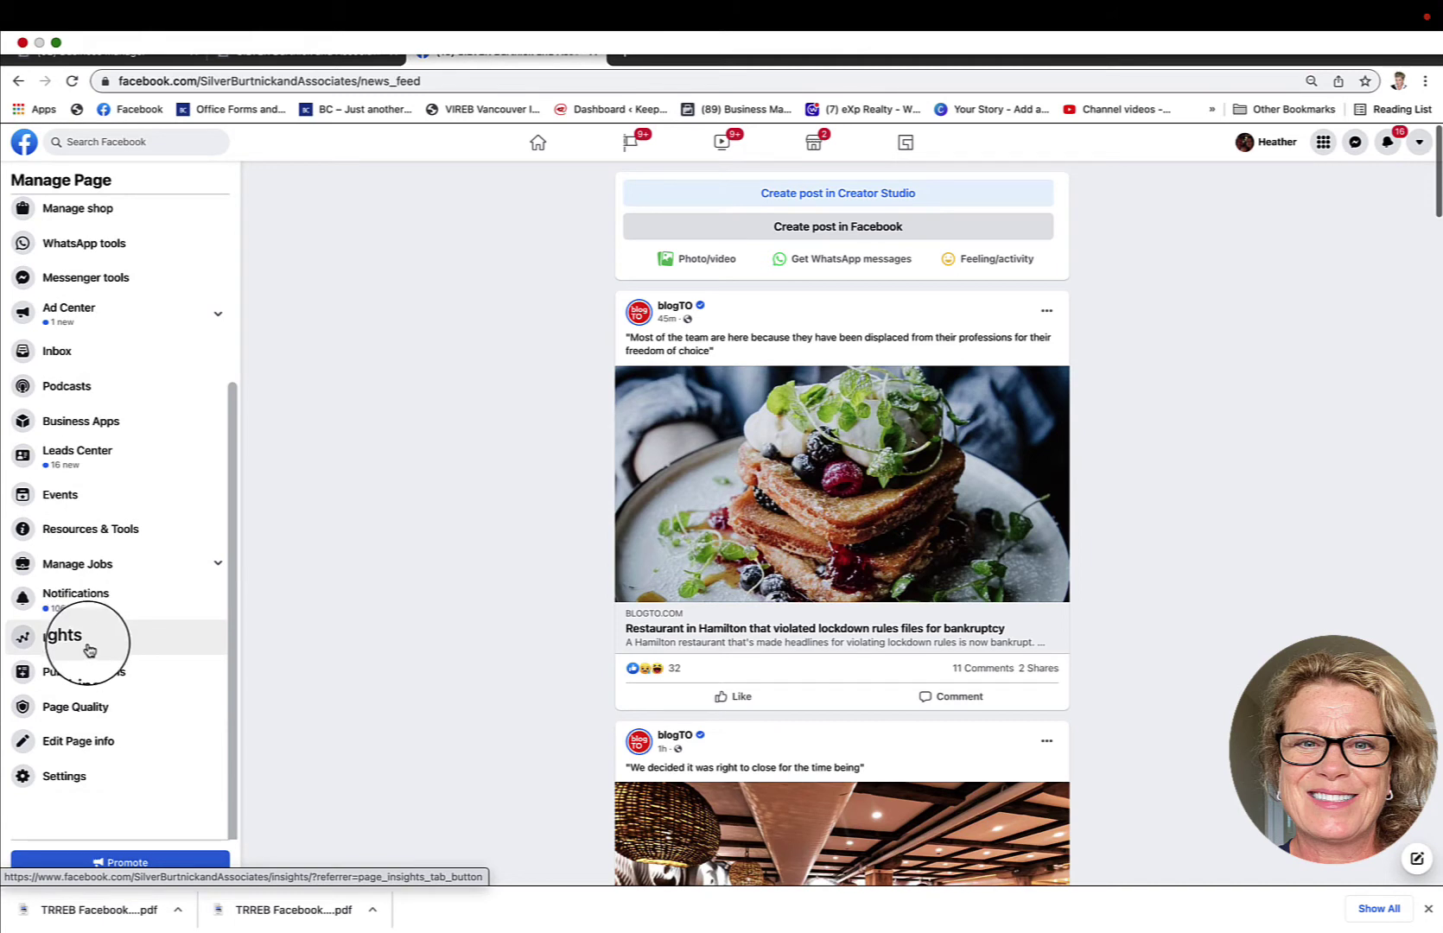
left_click(82, 646)
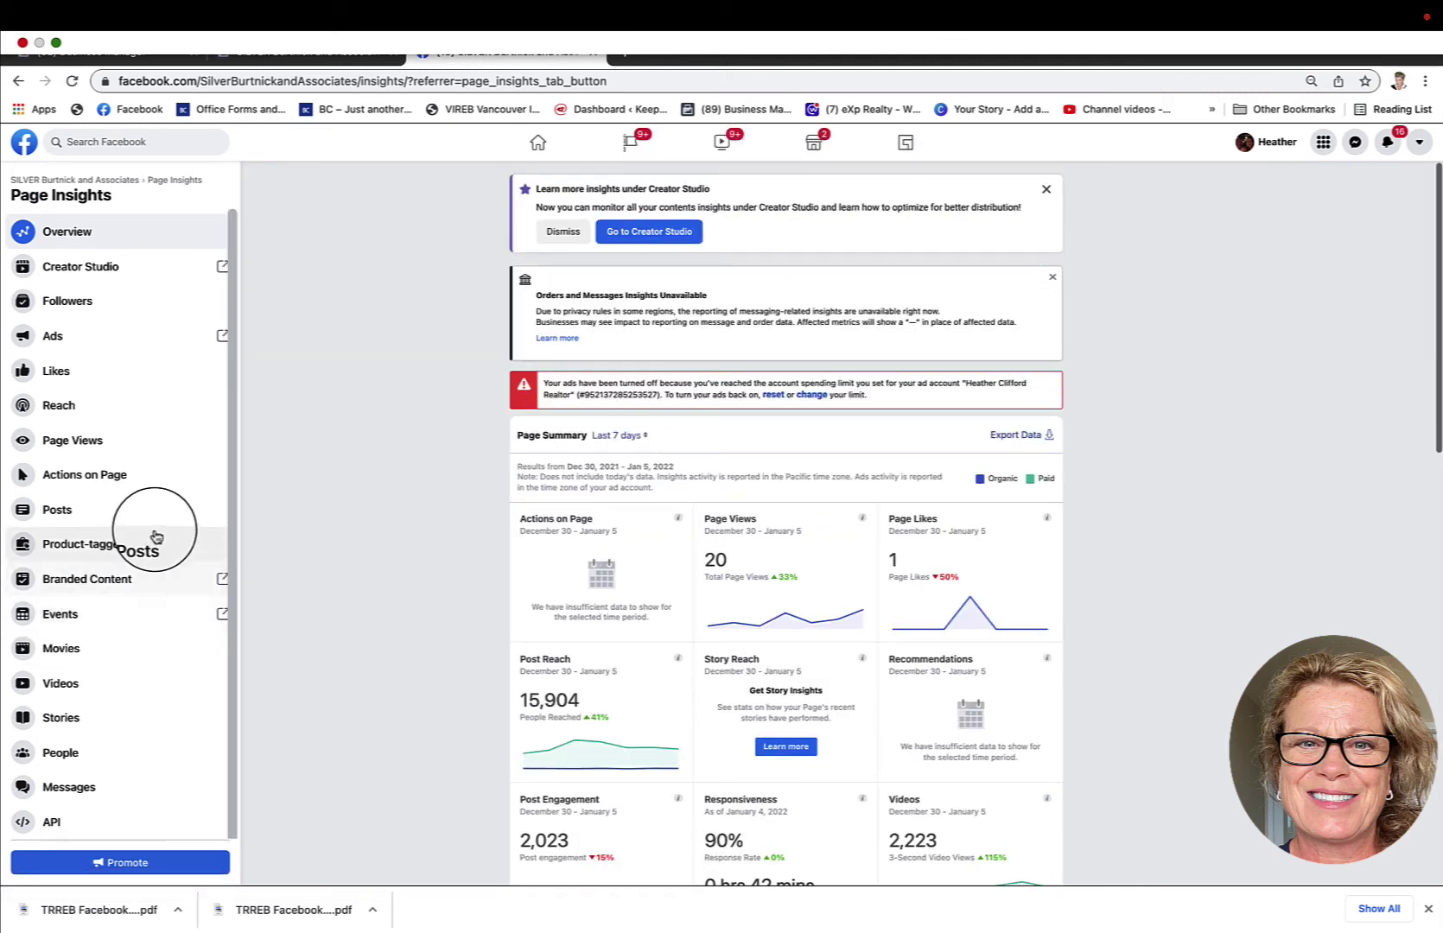
left_click(624, 436)
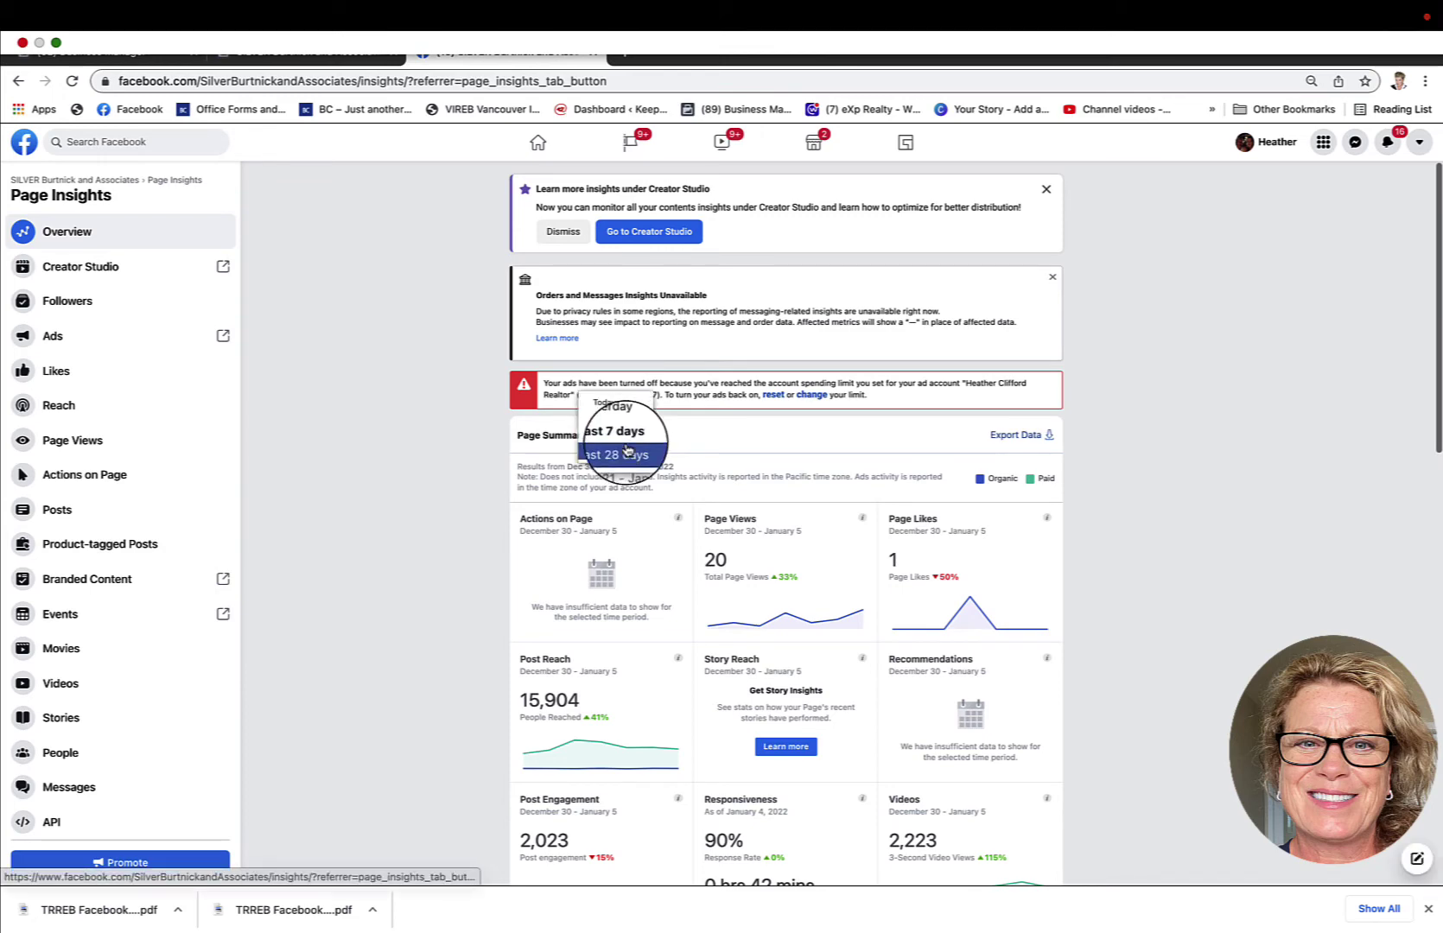
left_click(626, 448)
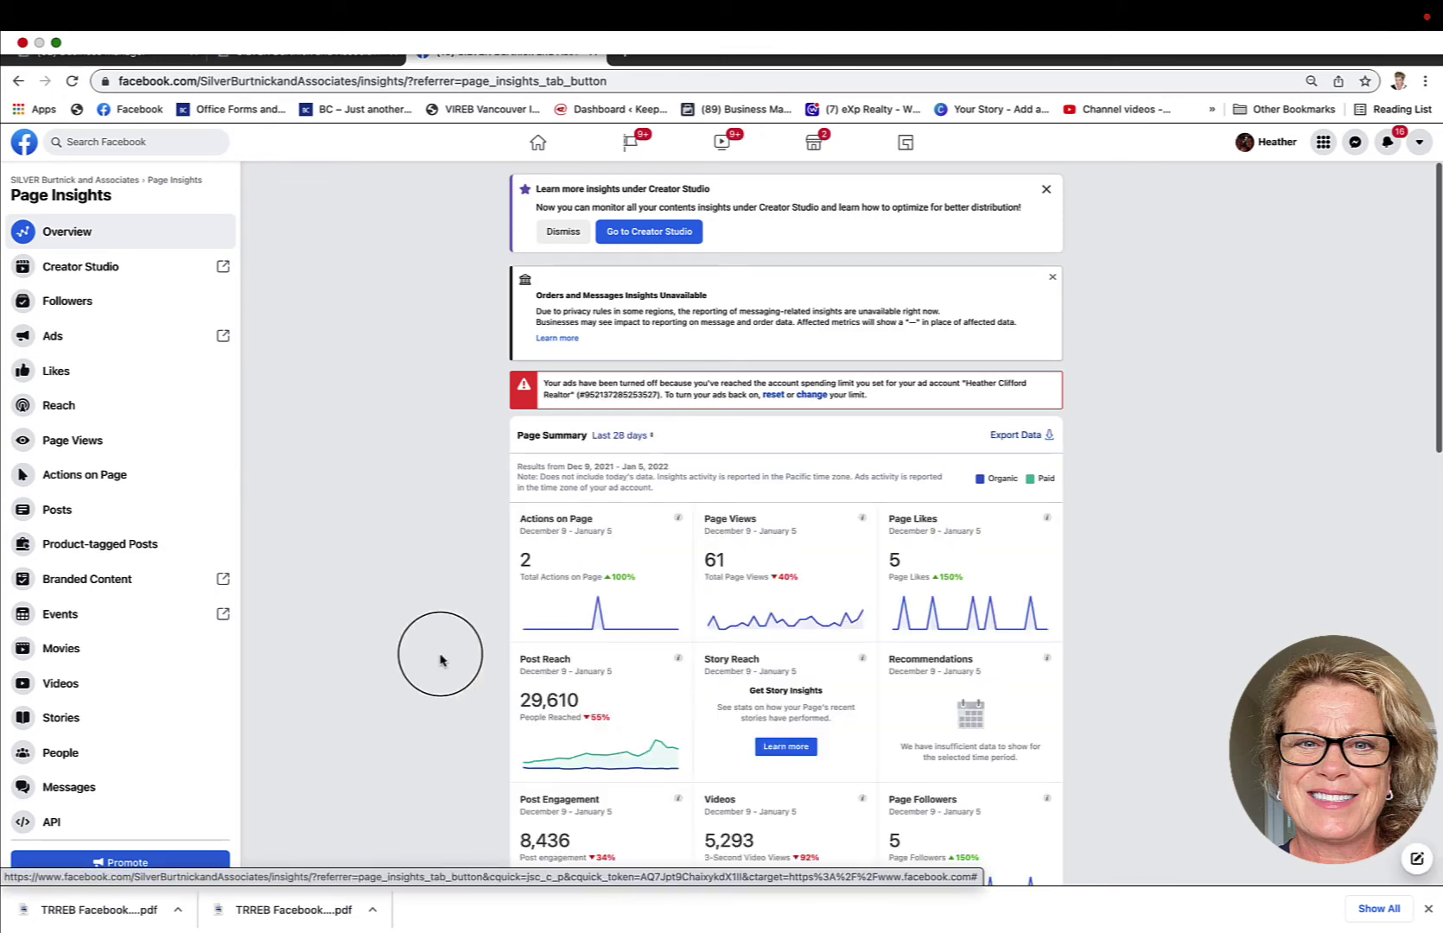
Step: Examine the Page Summary metrics and the five most recent posts, and open the insights for all posts
scroll(441, 660, "down", 5)
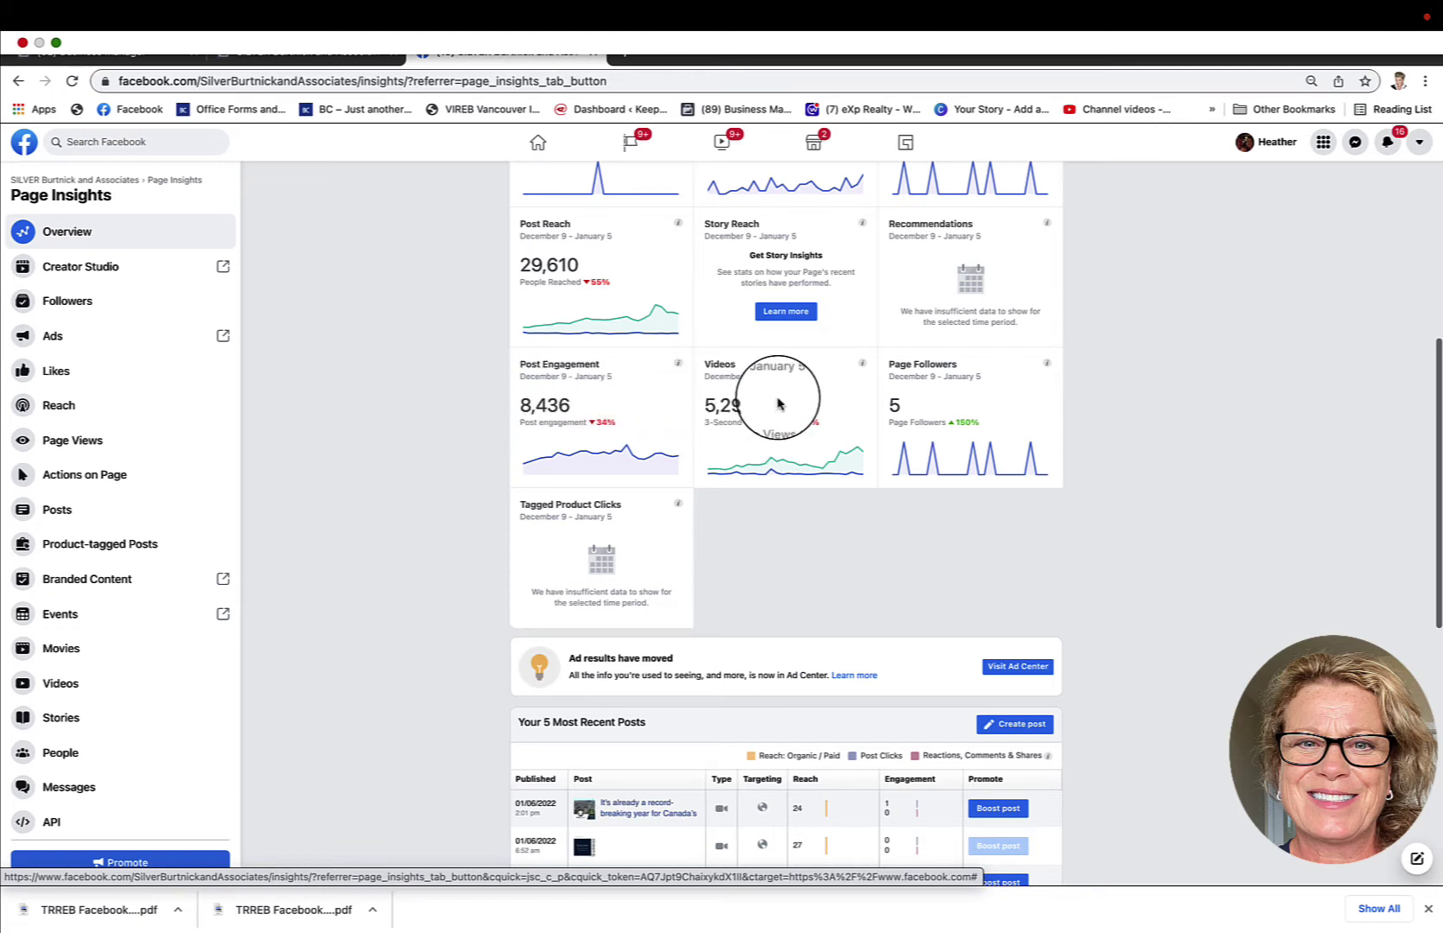
scroll(778, 406, "down", 2)
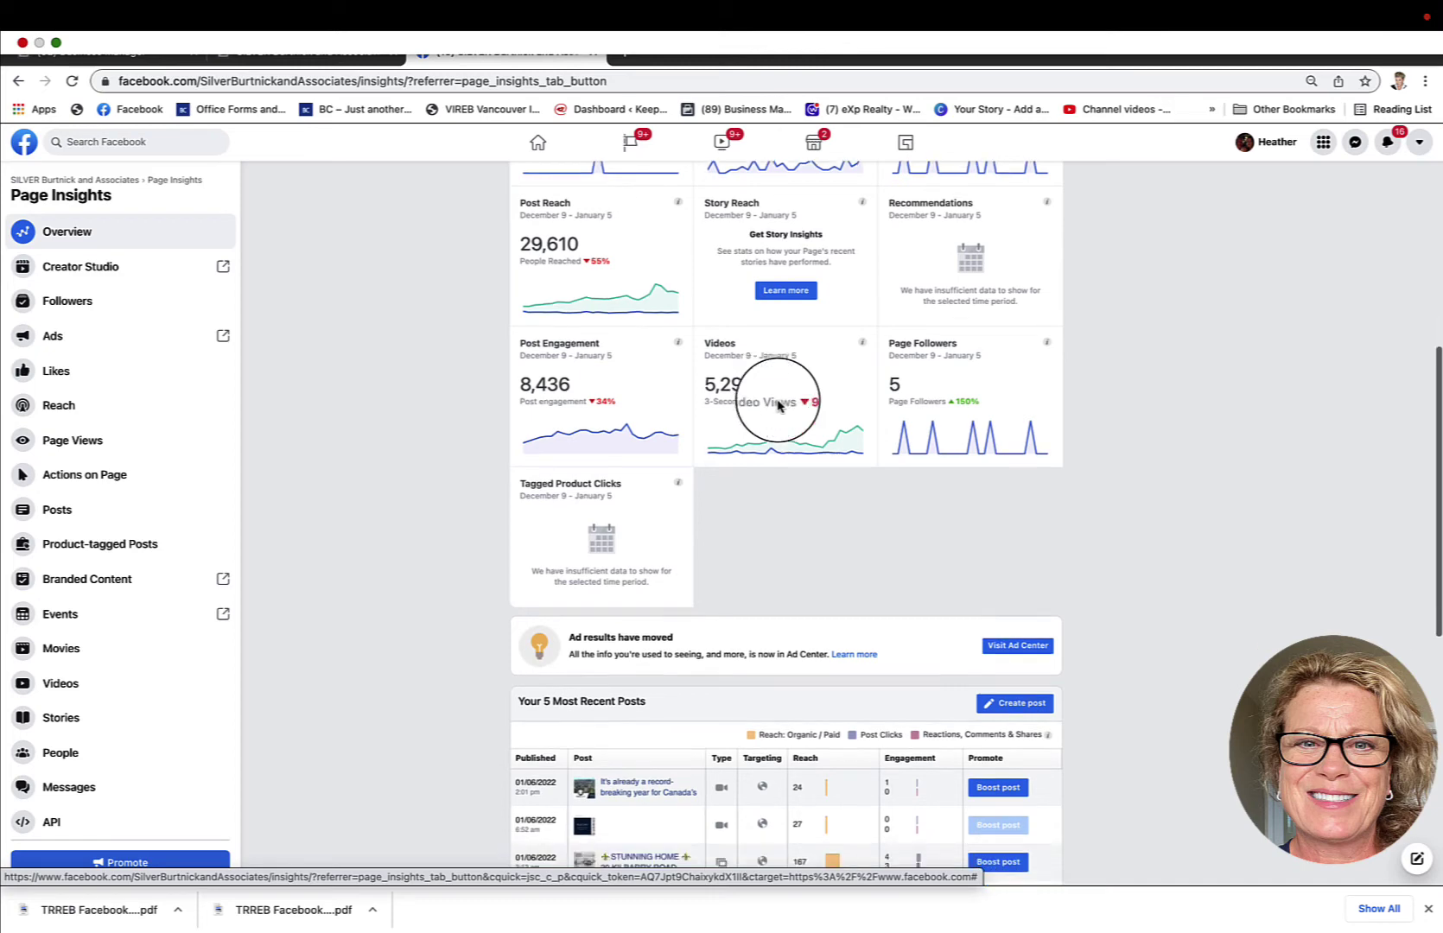
scroll(778, 406, "down", 5)
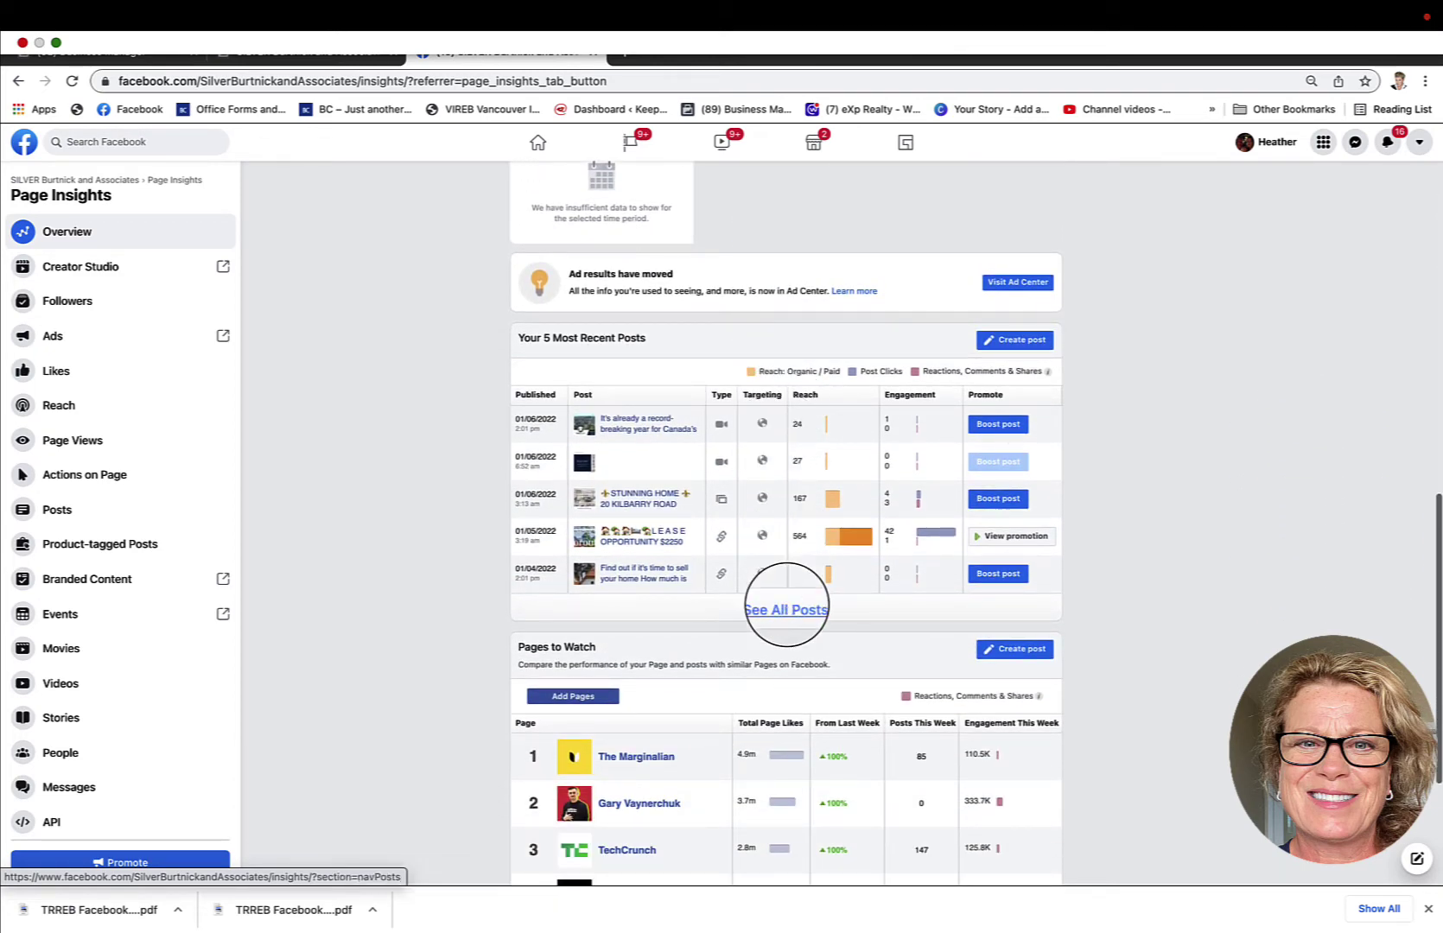
left_click(785, 607)
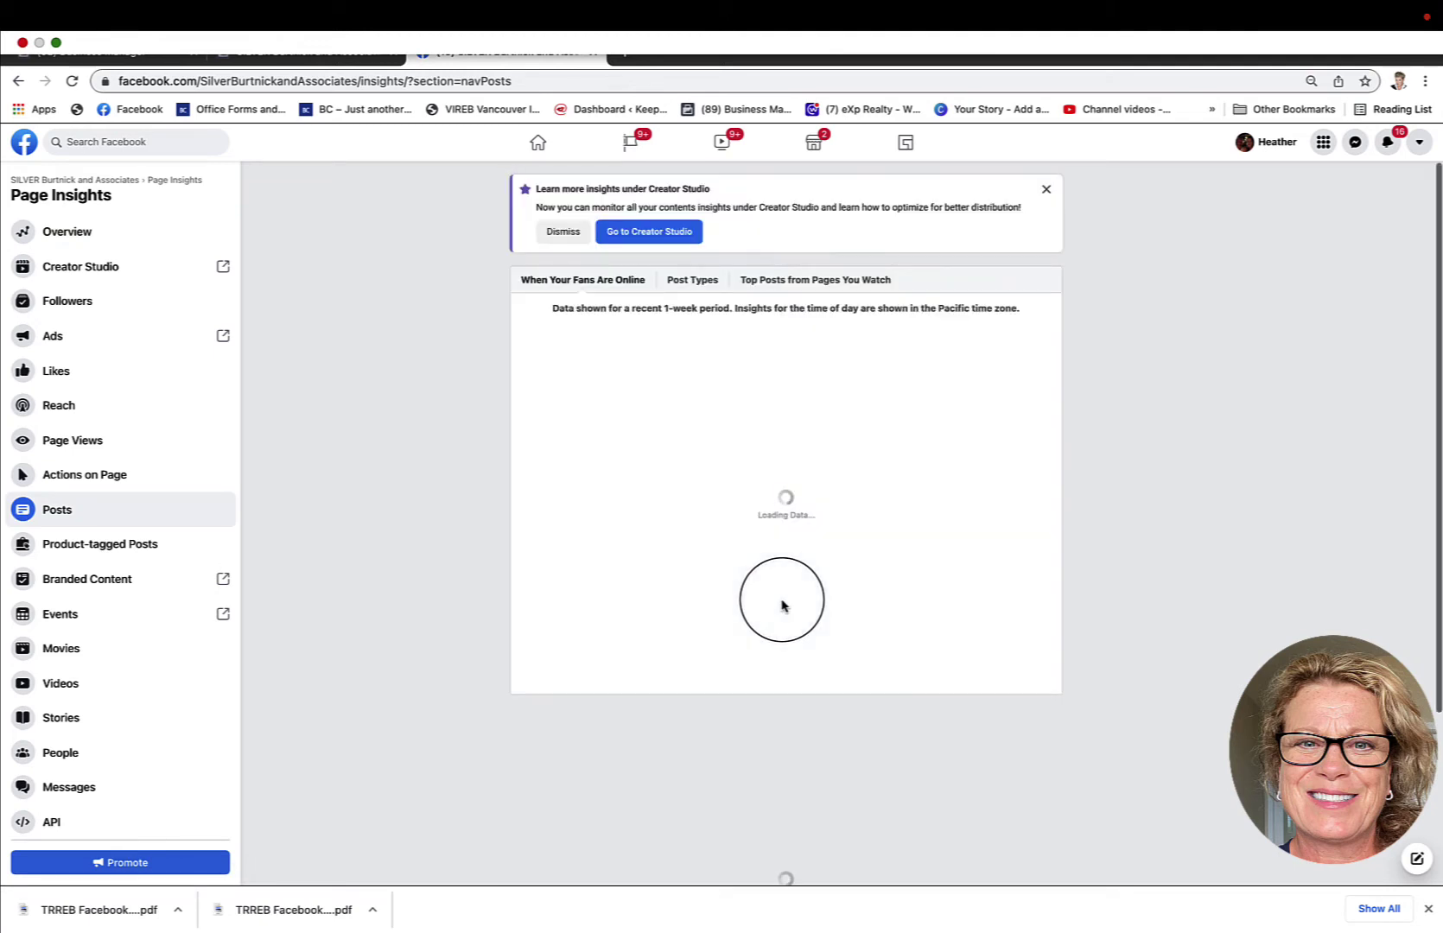
Step: Examine the published posts and the video details of the "BOOK to VIEW this PROPERTY TODAY!" post in the posts insights
scroll(783, 607, "down", 1)
scroll(783, 607, "down", 3)
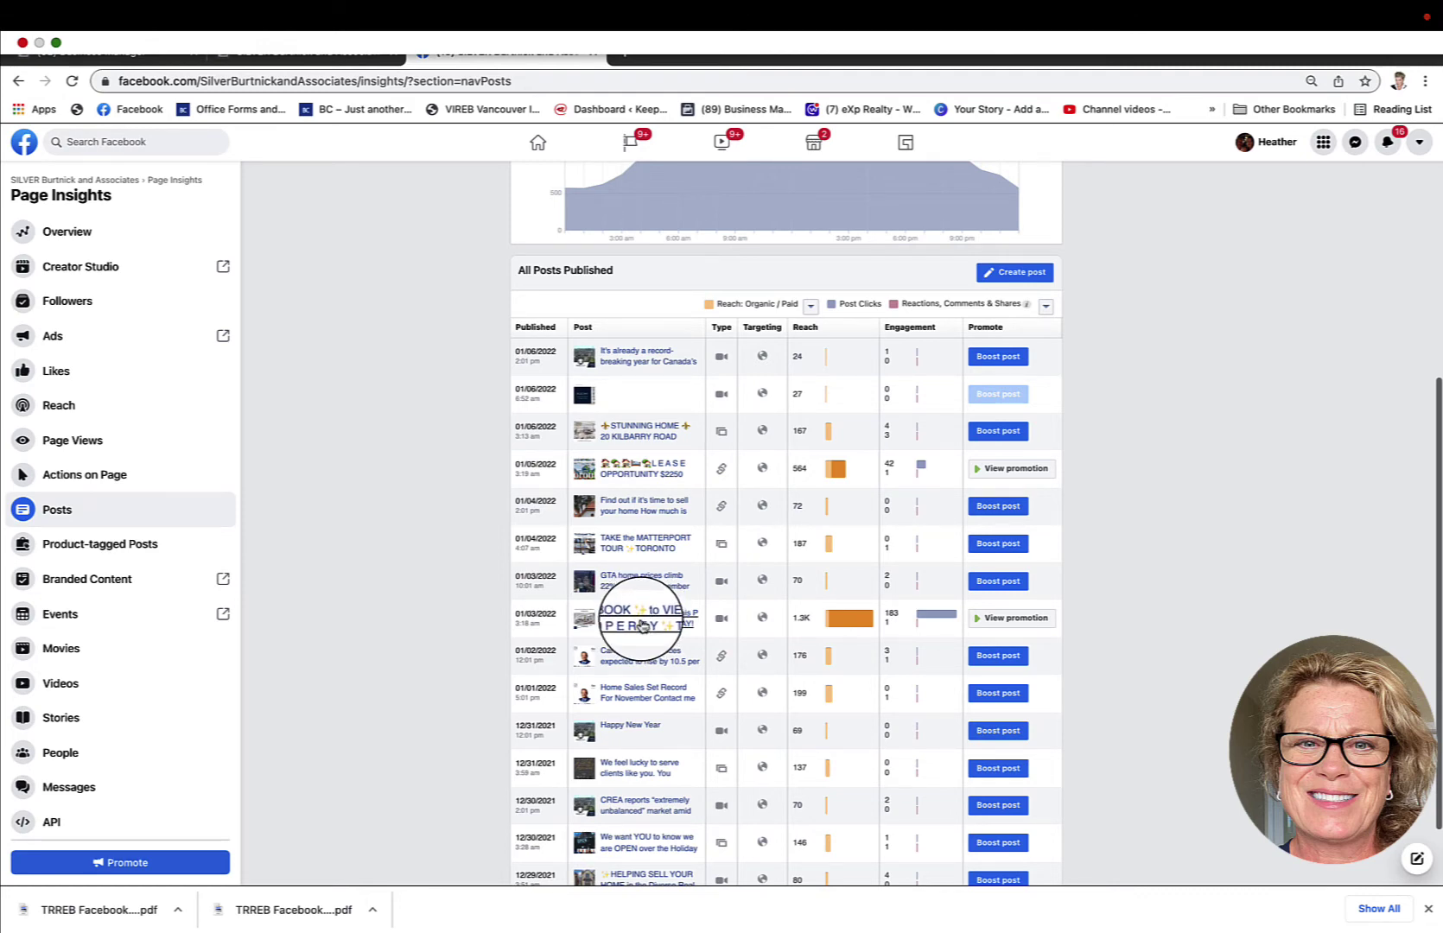
left_click(642, 626)
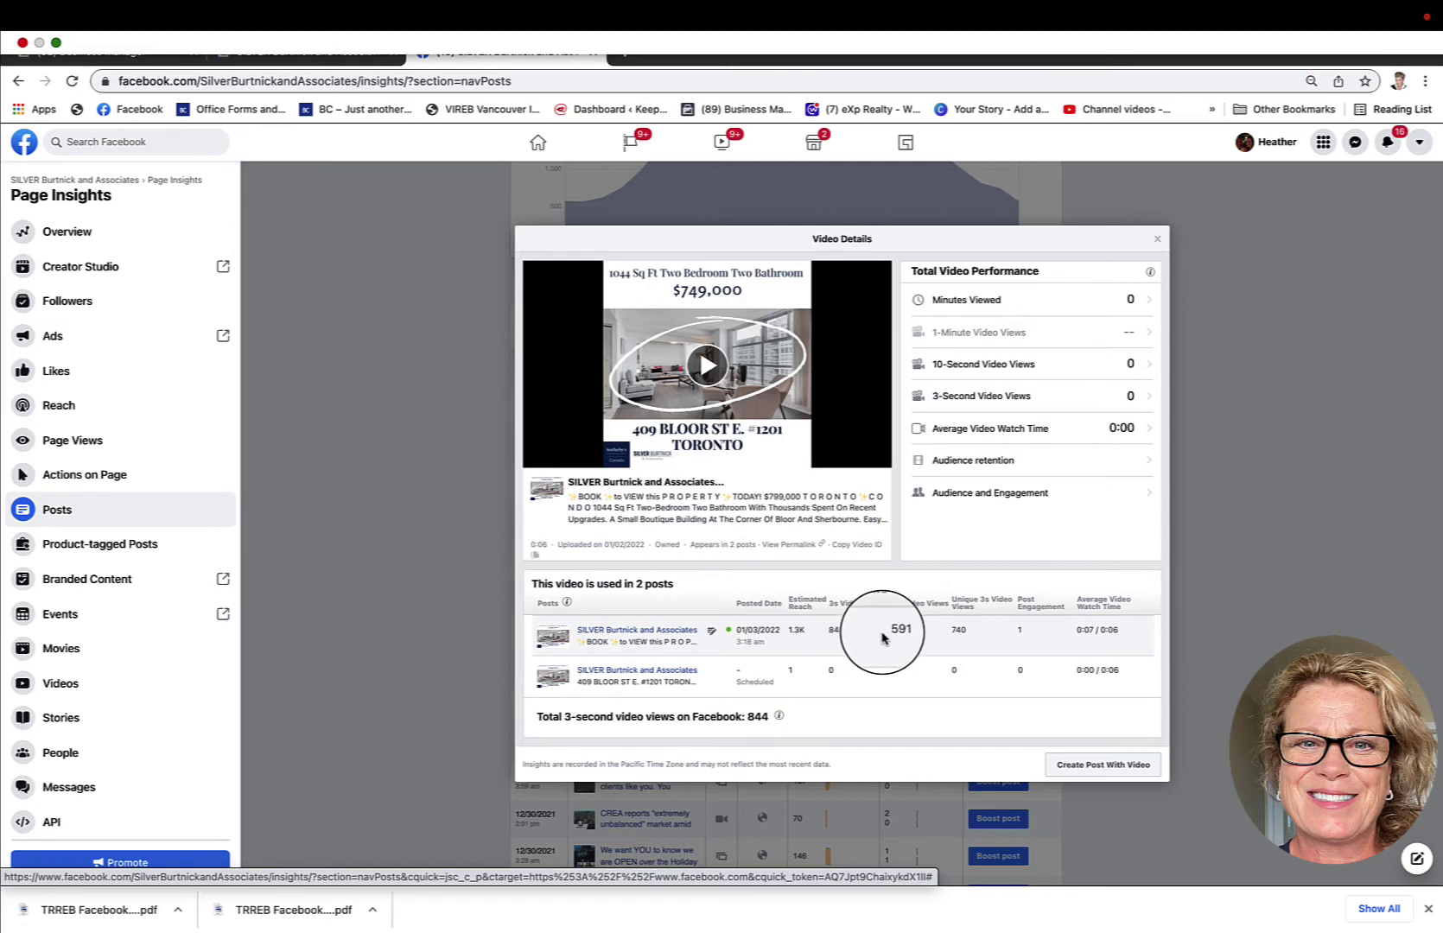
left_click(1159, 240)
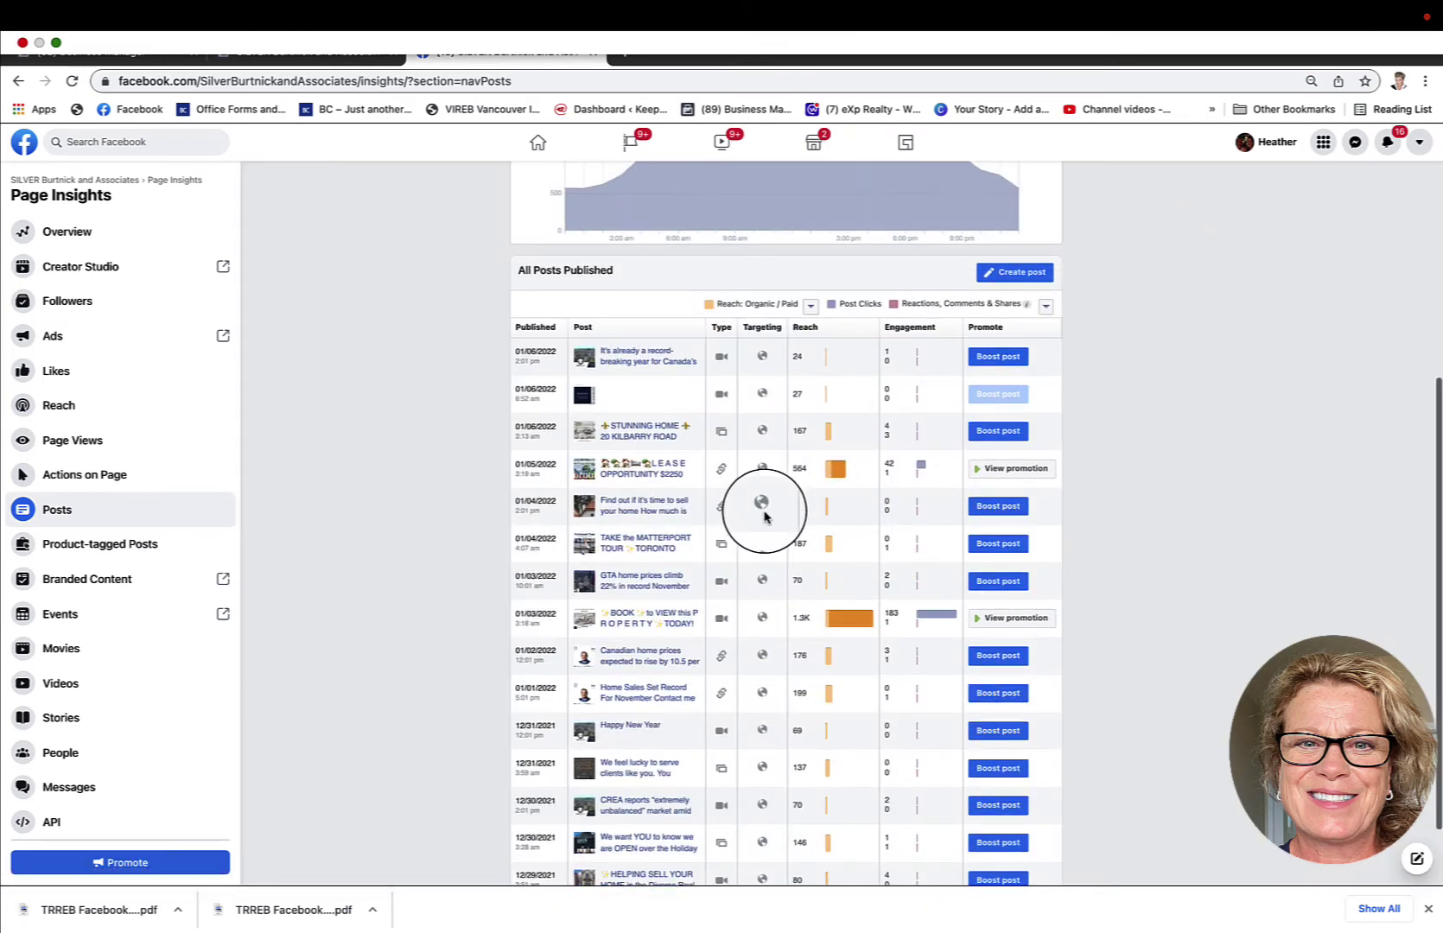
Step: Review the remaining published posts and examine on which days and at what times the page's fans are online
scroll(764, 517, "down", 2)
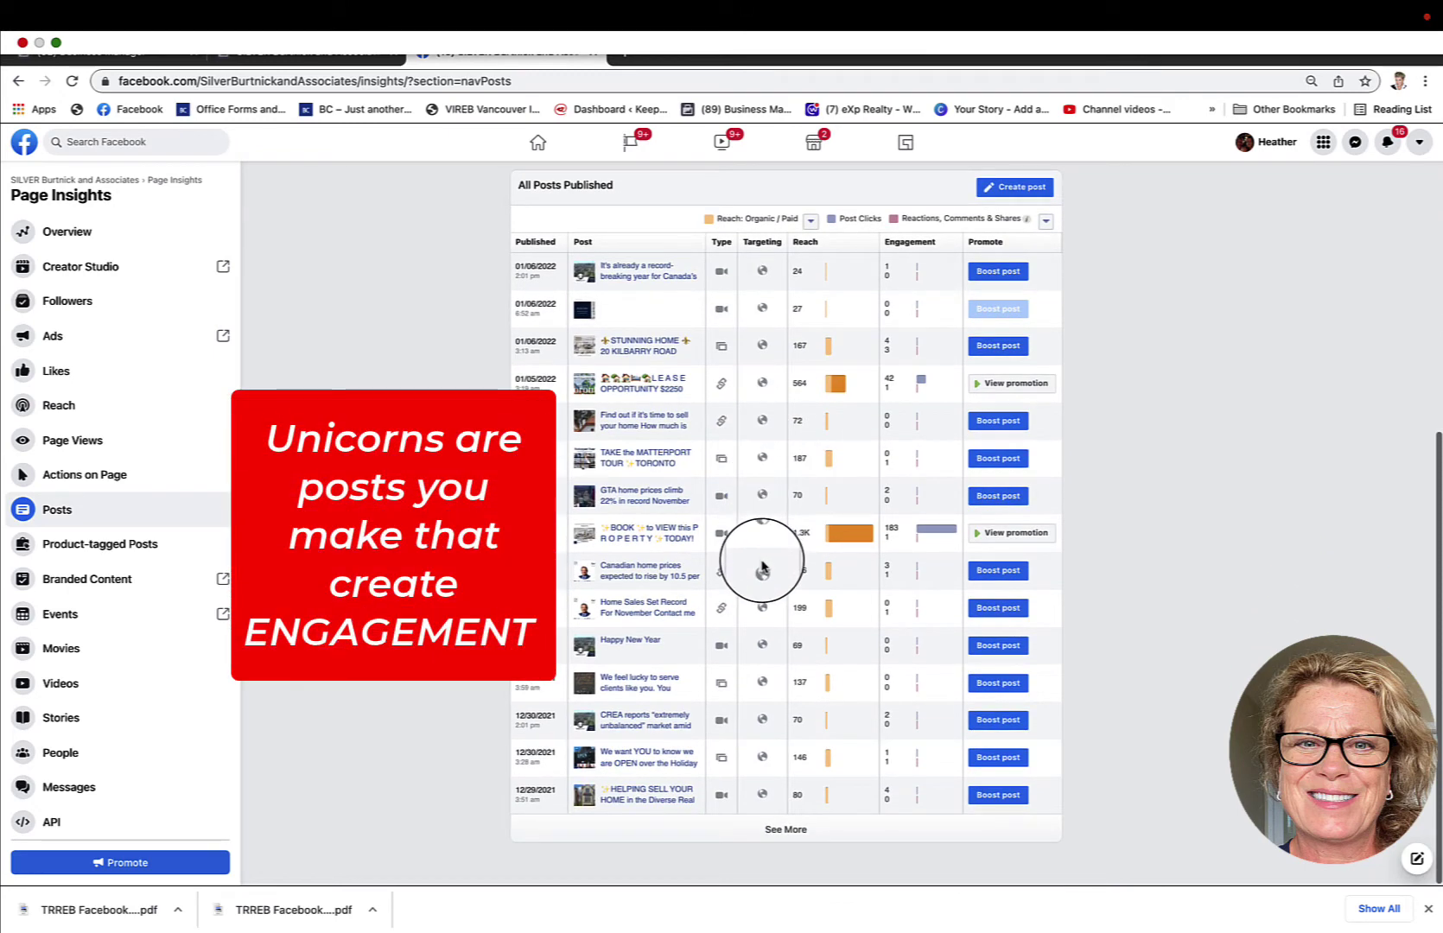
scroll(762, 566, "up", 5)
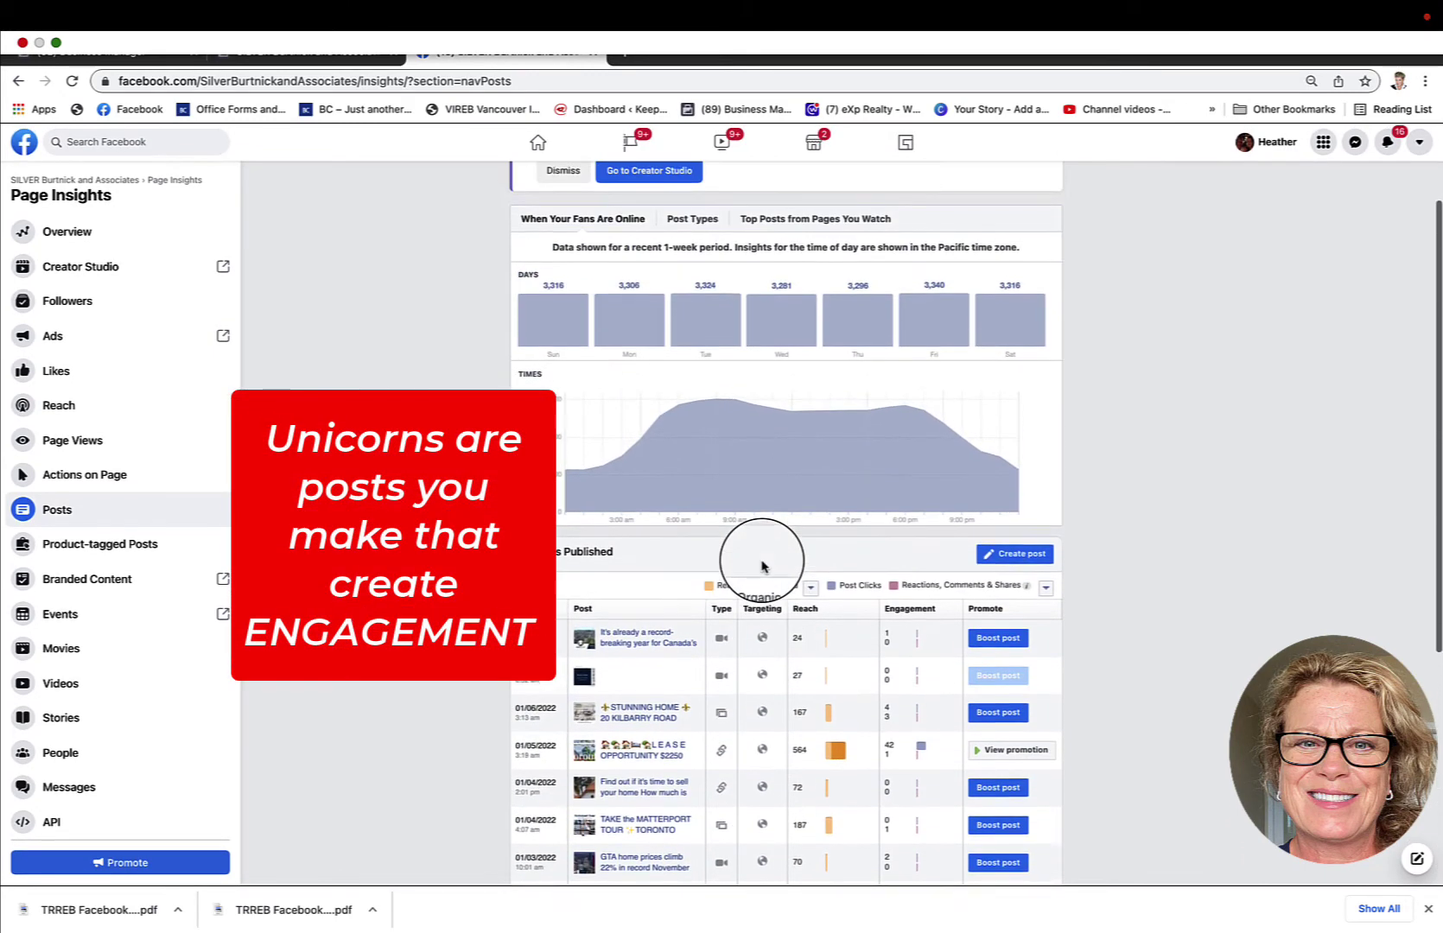
scroll(762, 566, "up", 1)
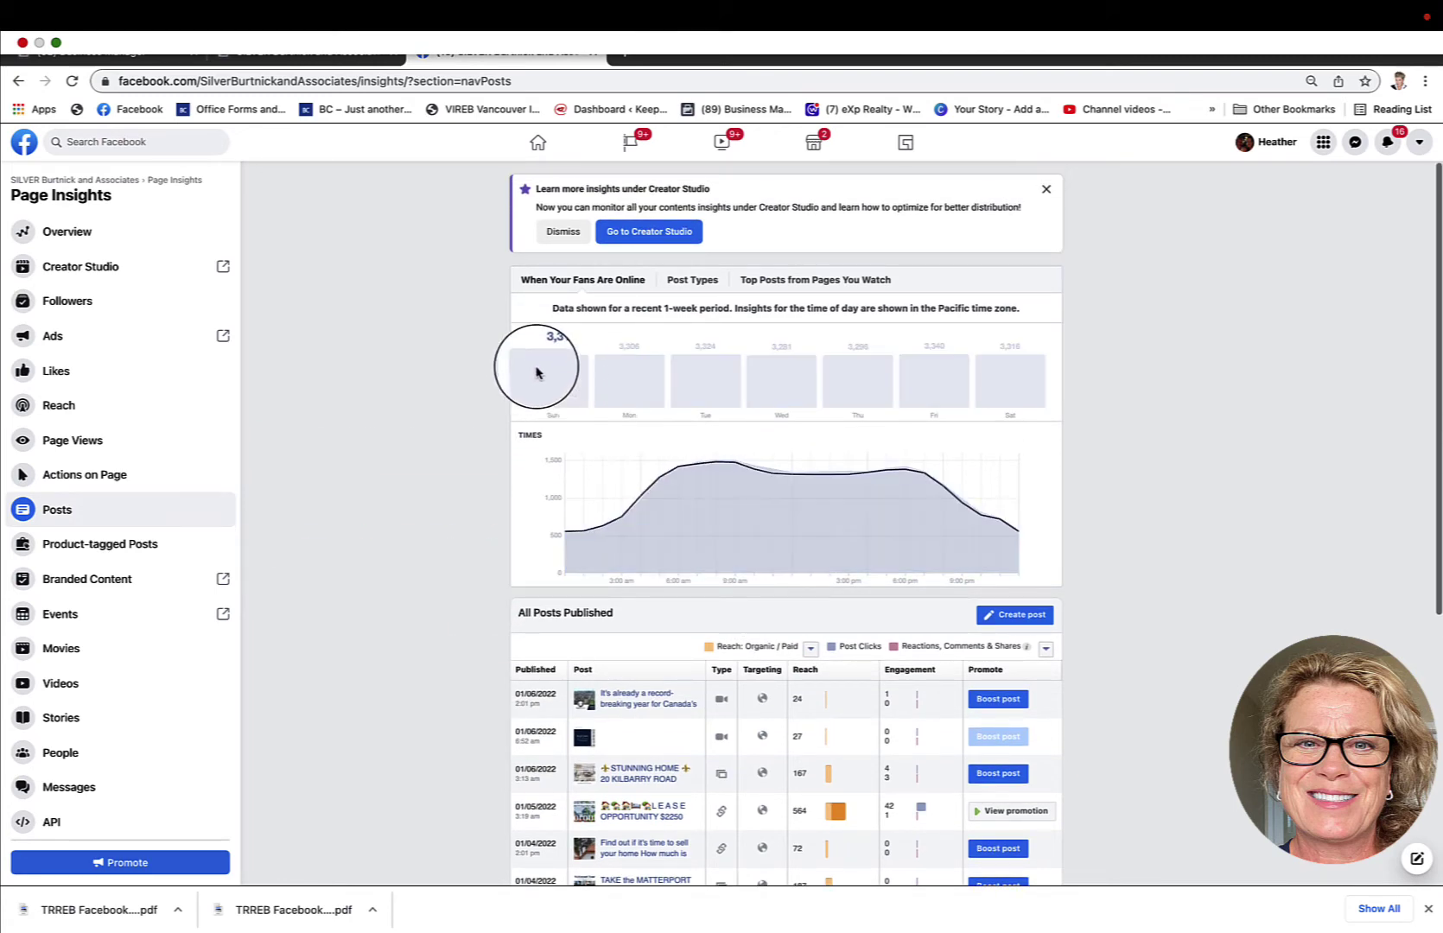
mouse_move(625, 388)
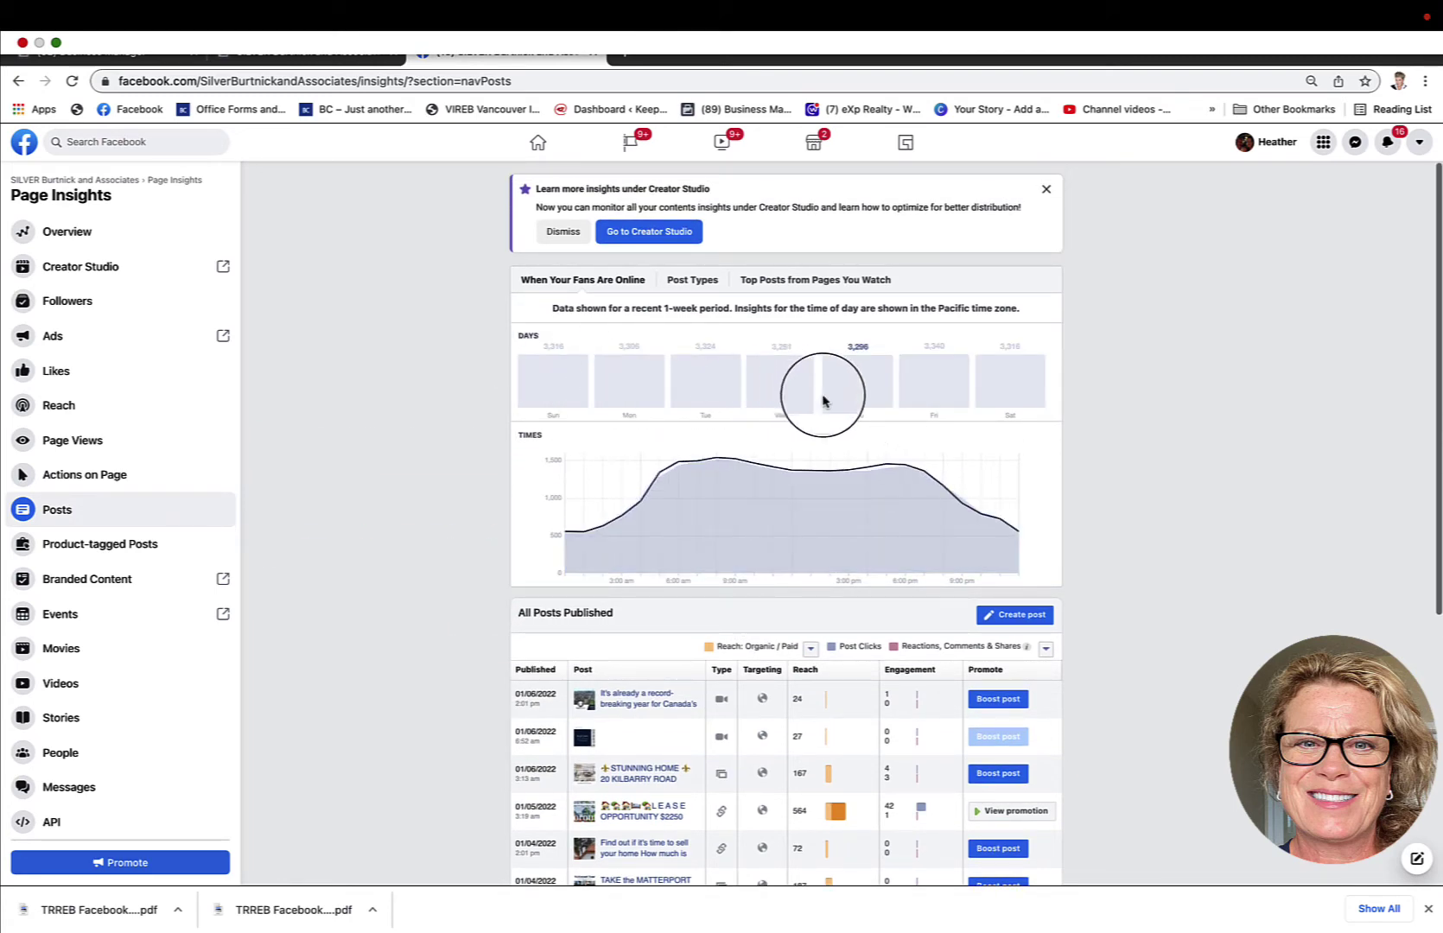
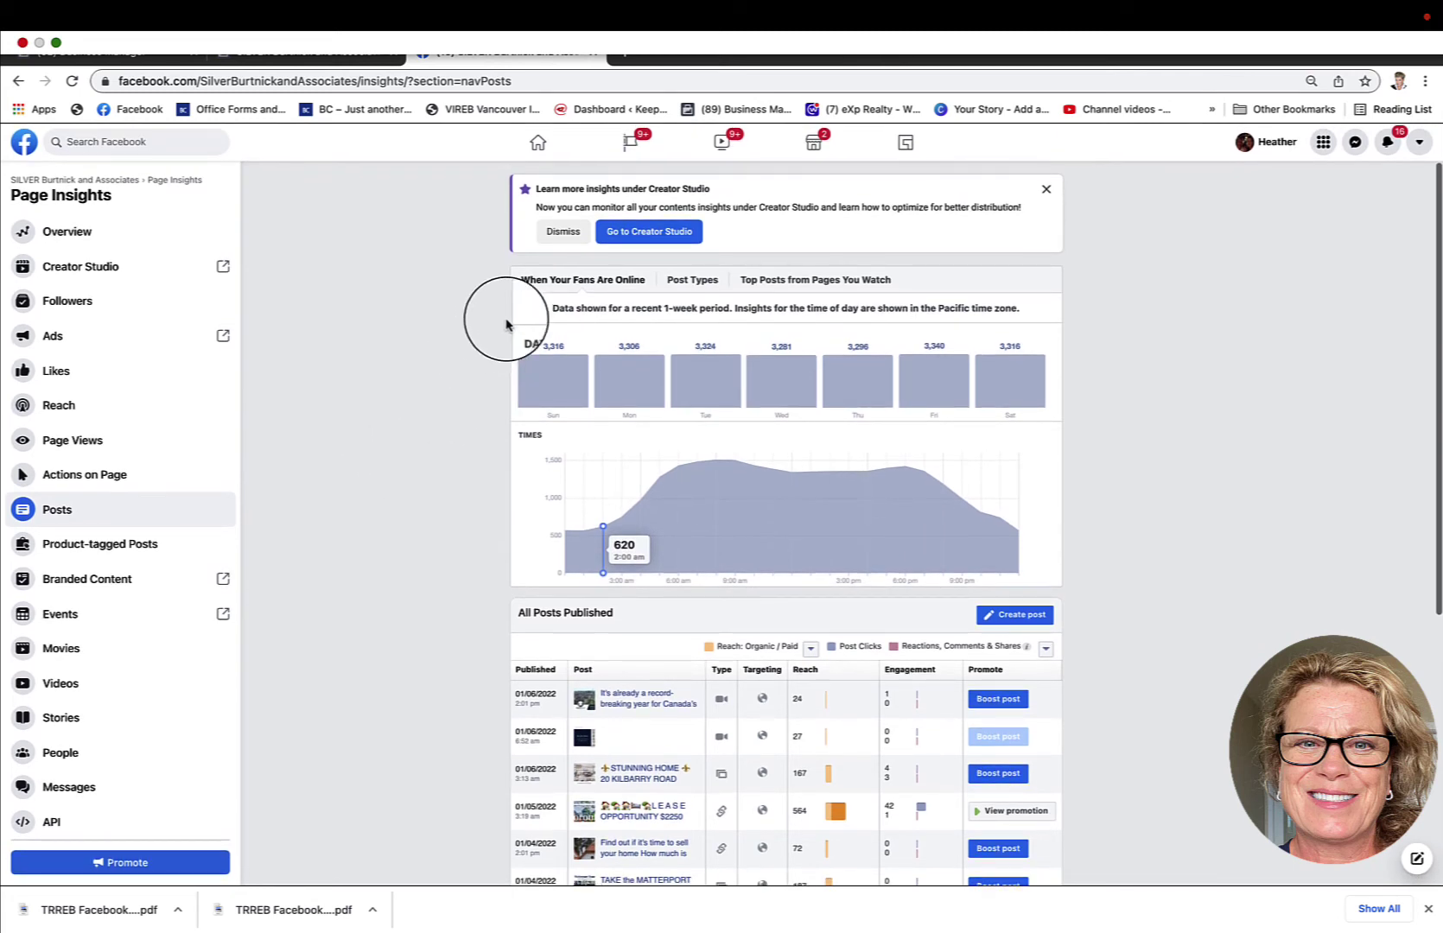
Step: Open Creator Studio from the Page Insights and examine the video performance metrics and the top videos list
left_click(637, 236)
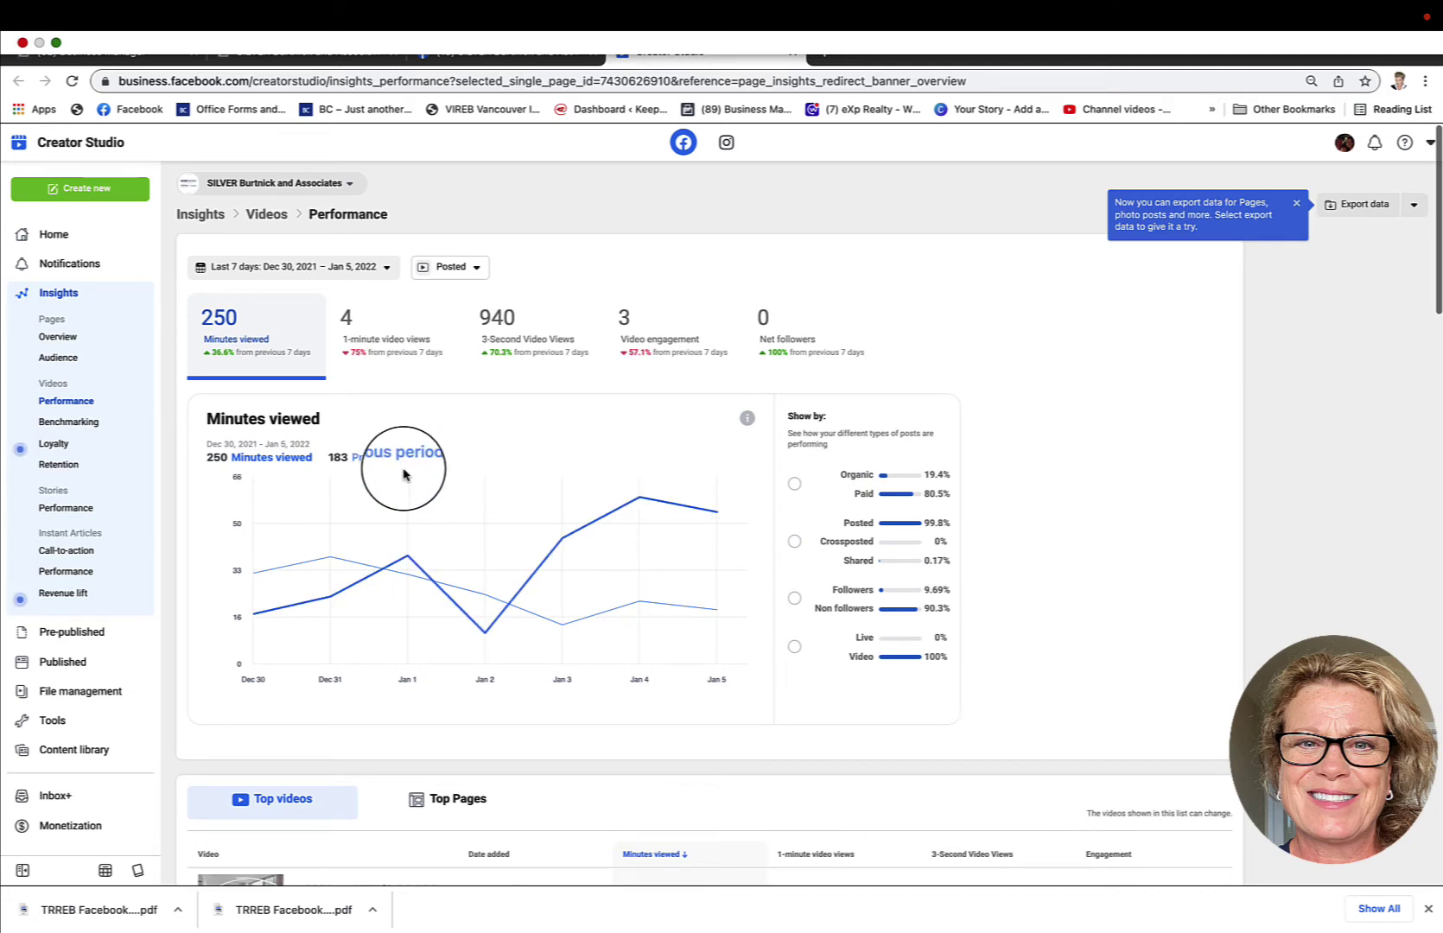
mouse_move(475, 518)
scroll(475, 536, "down", 2)
scroll(480, 530, "down", 8)
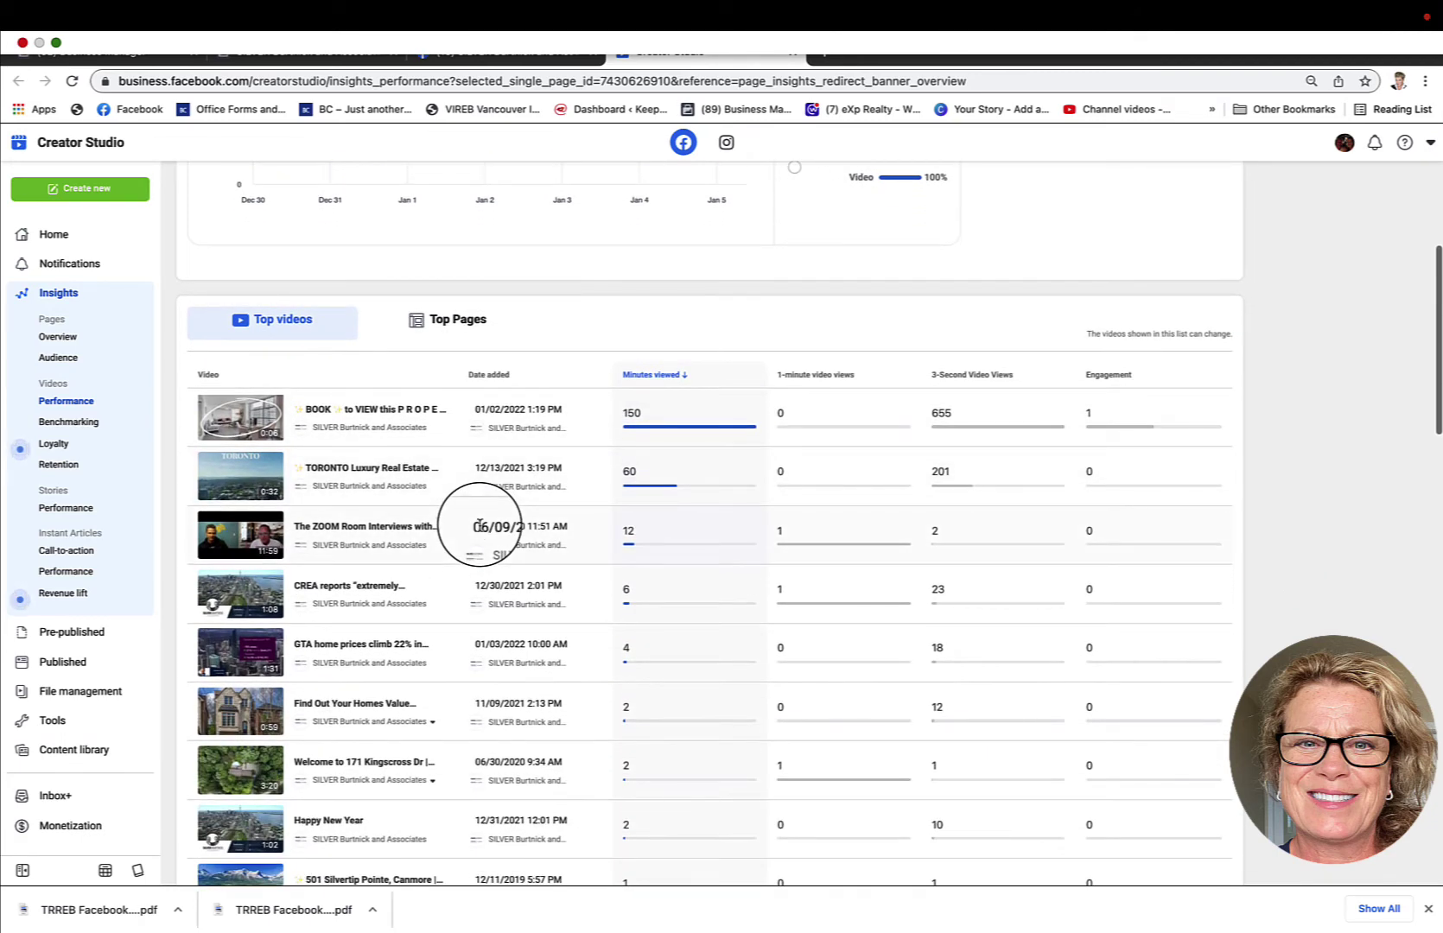
scroll(480, 527, "up", 9)
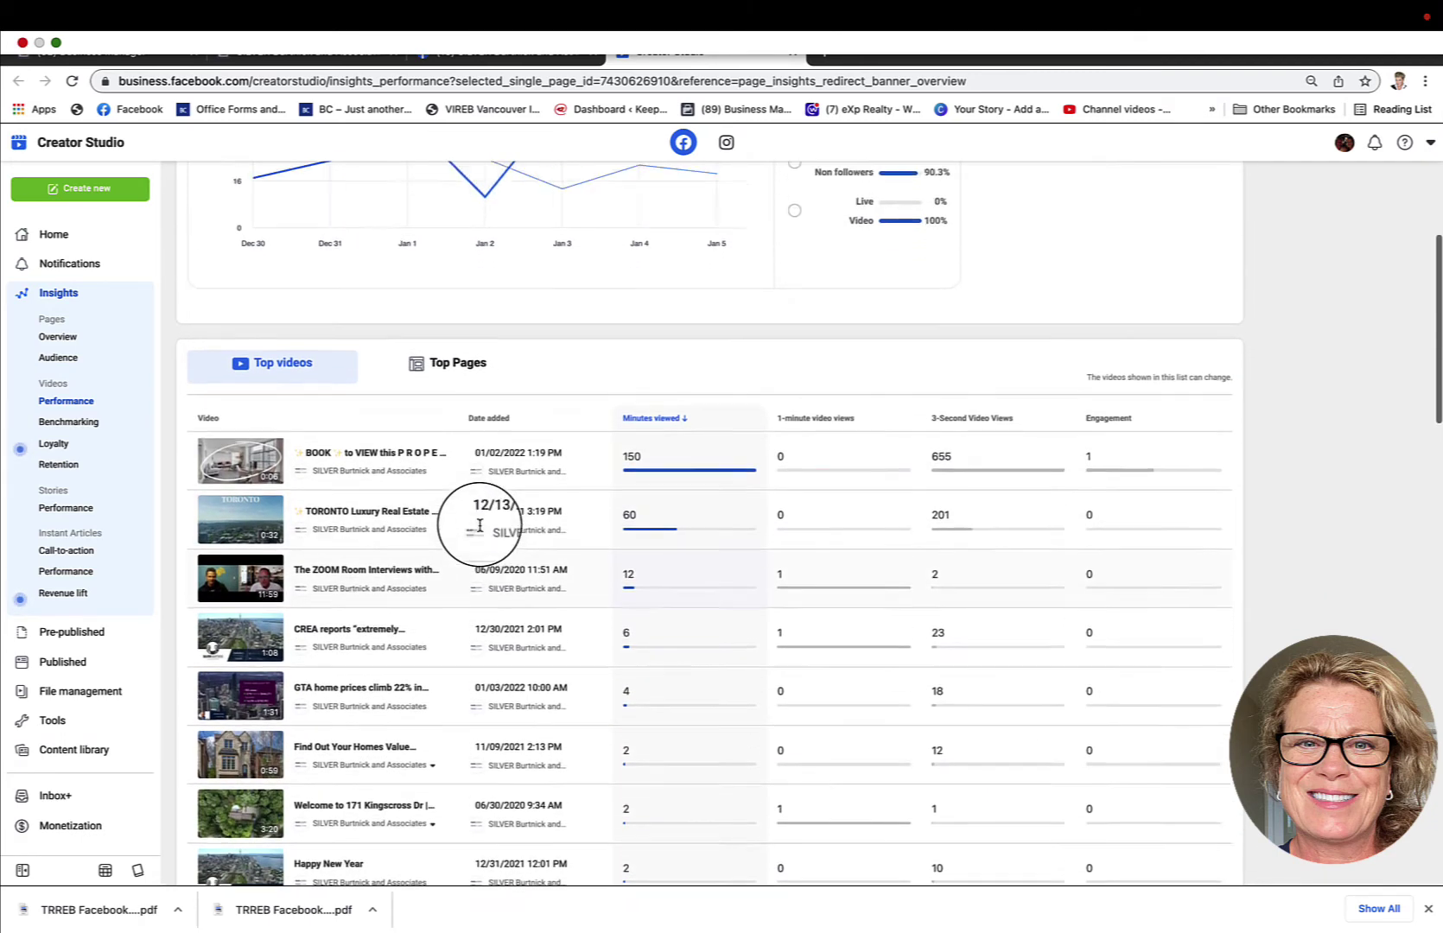
scroll(480, 530, "up", 1)
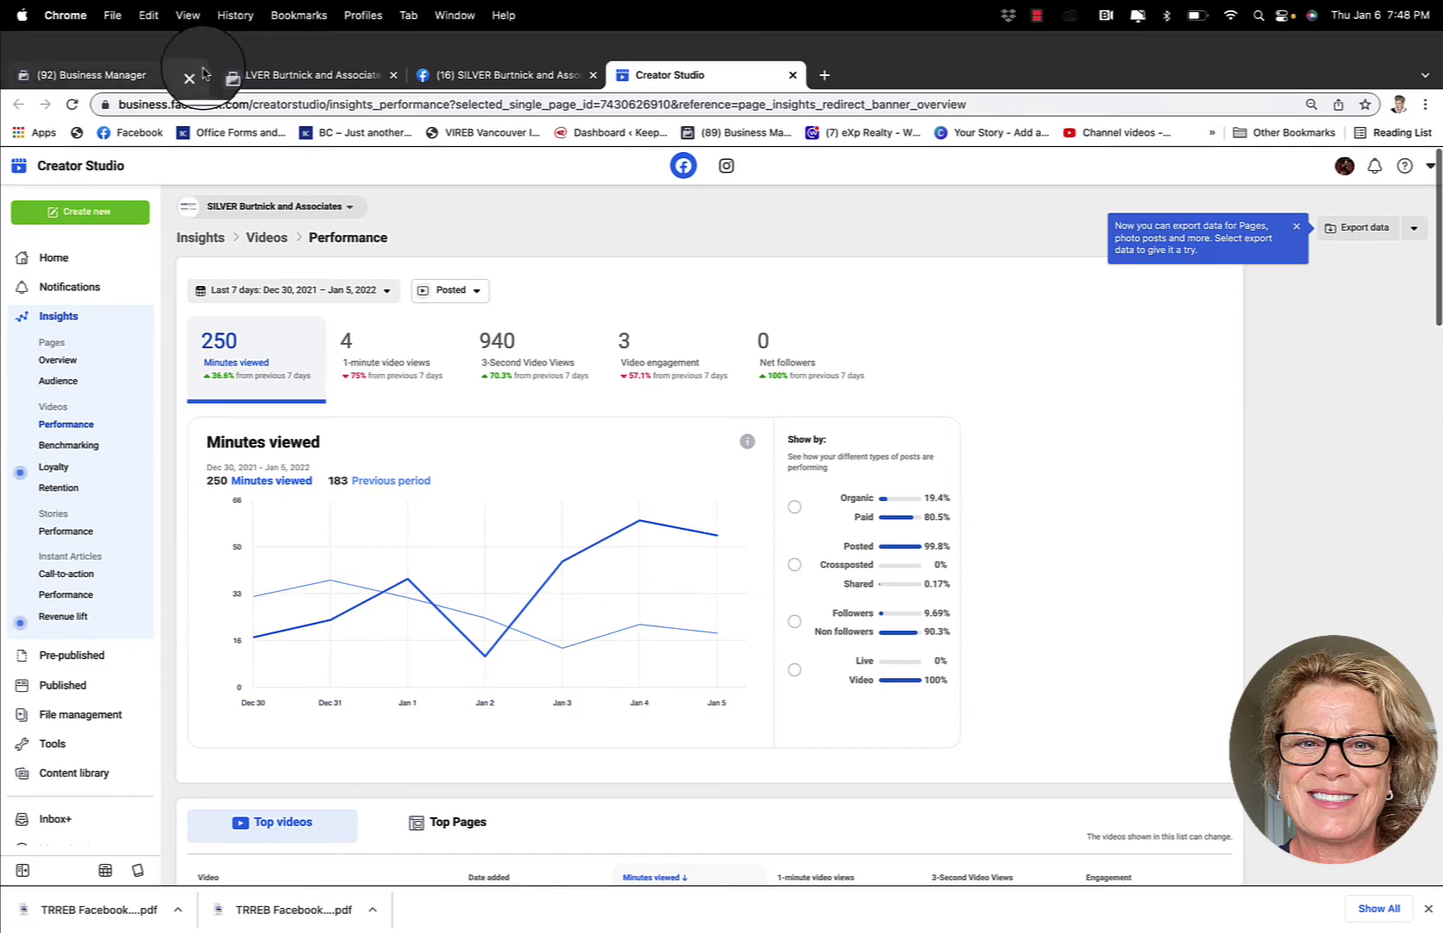
Step: Return from Creator Studio to the business page's home and open the page settings
left_click(239, 78)
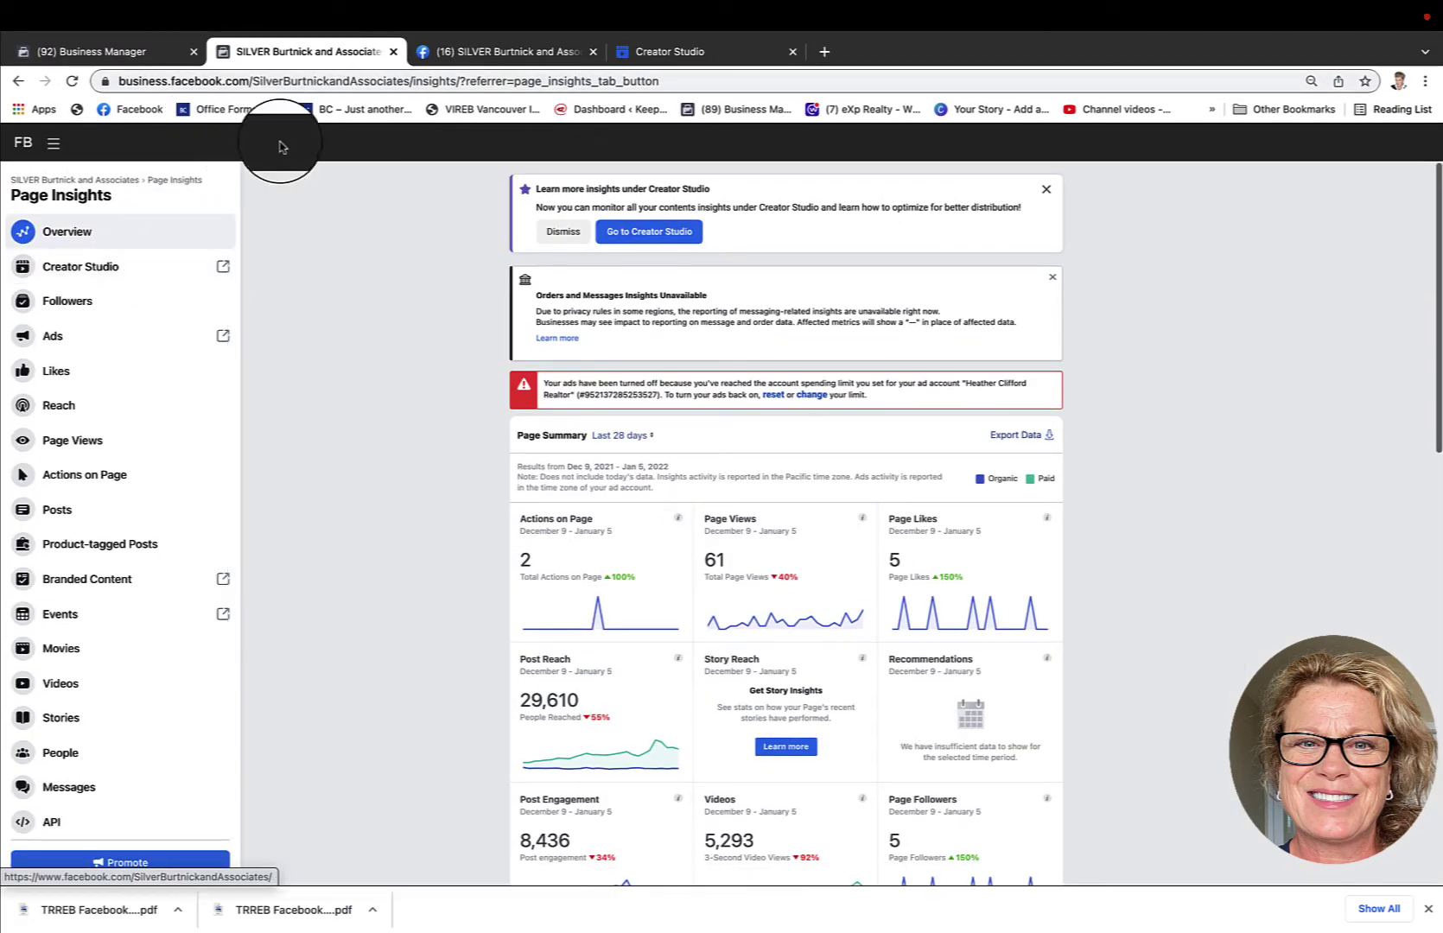
left_click(497, 52)
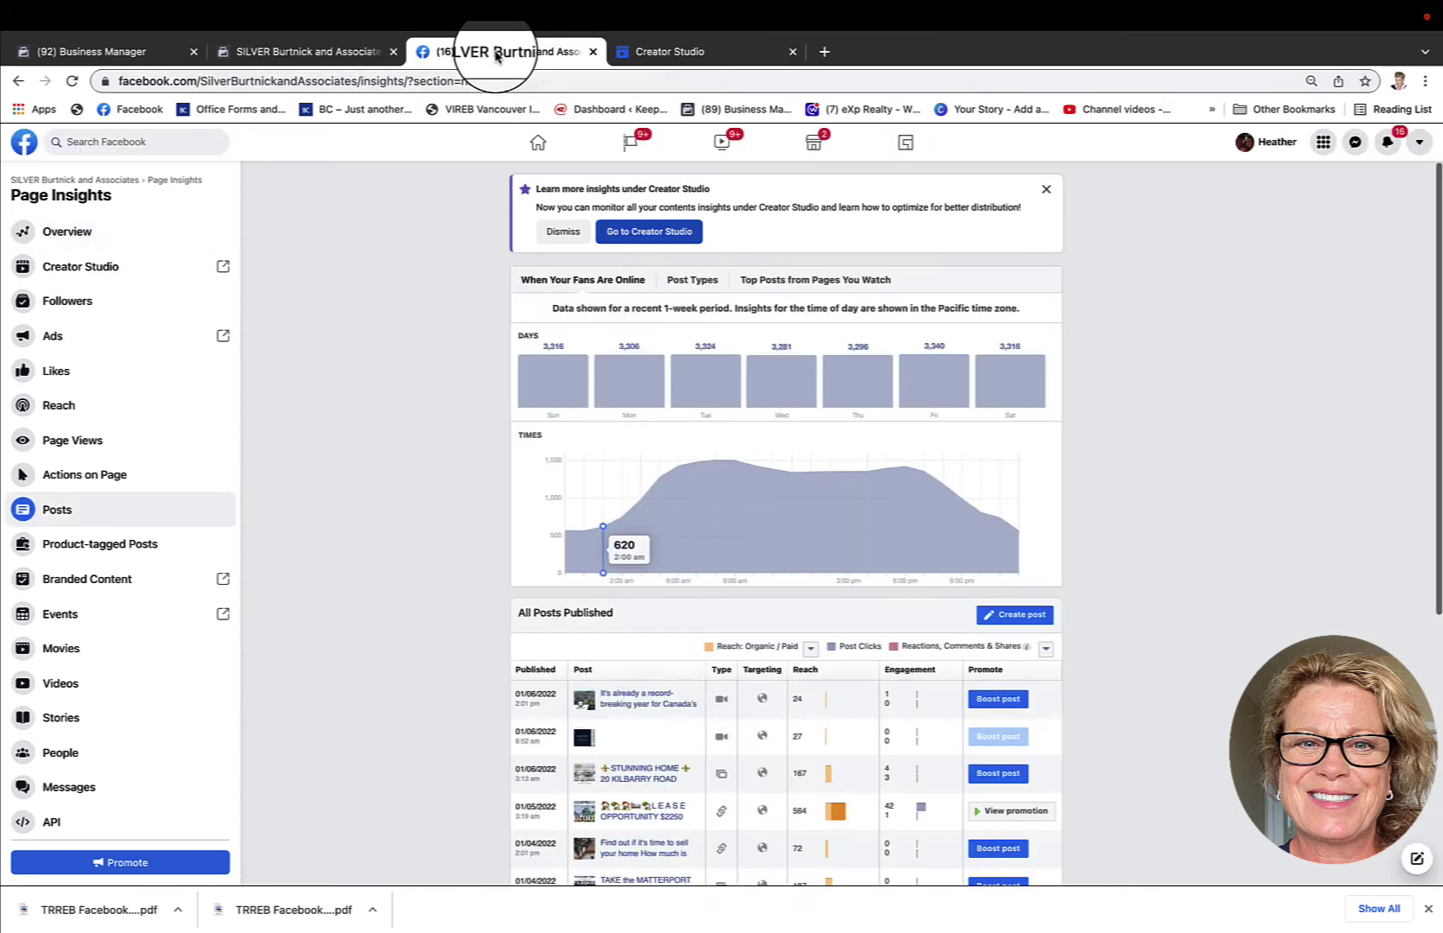
left_click(78, 180)
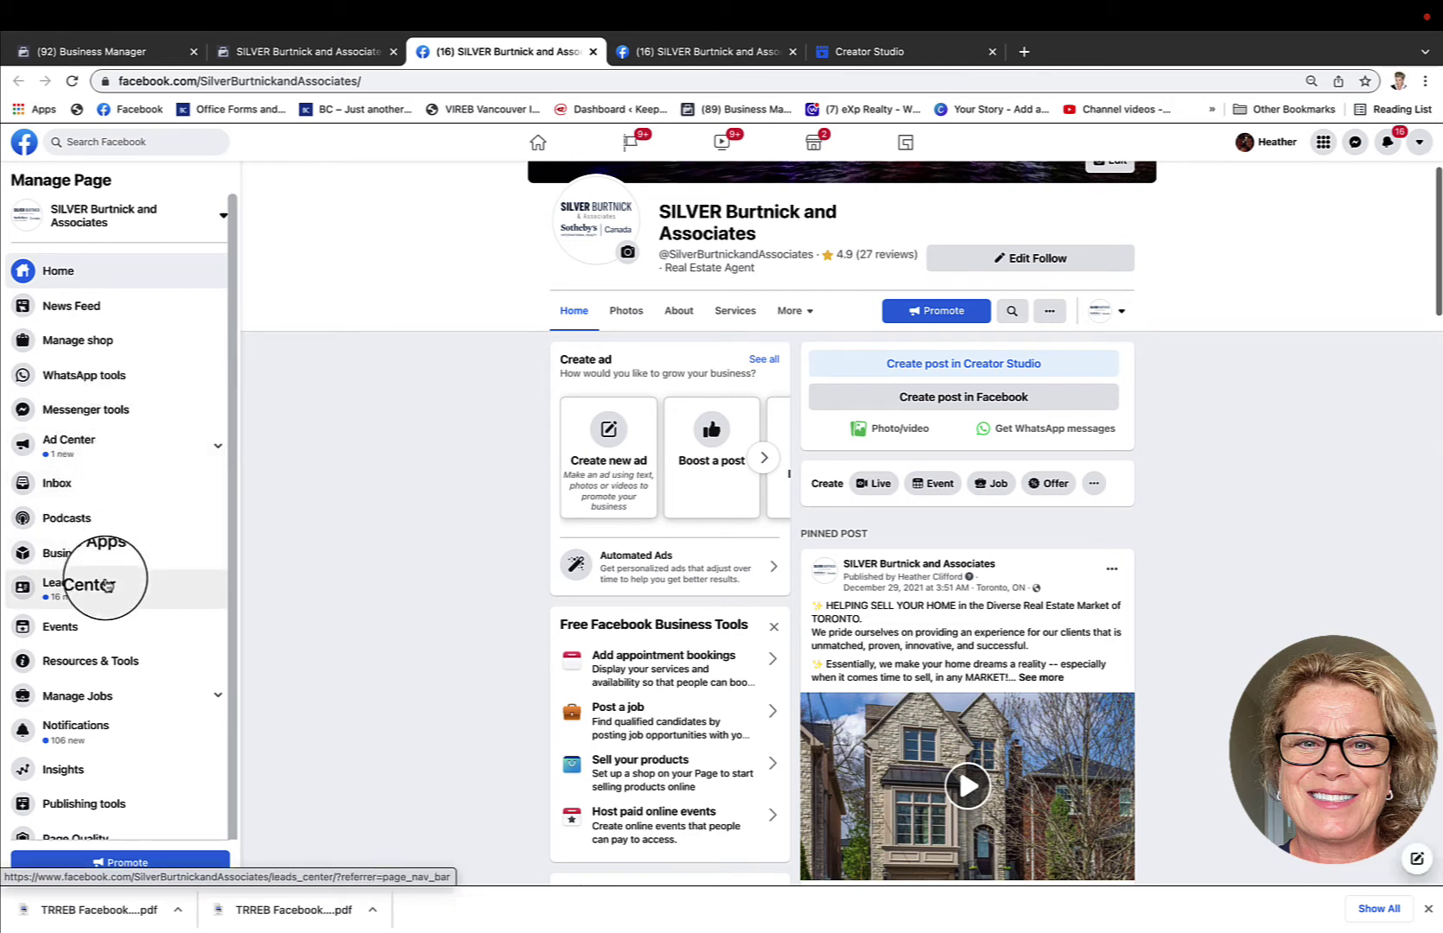
scroll(123, 654, "down", 2)
scroll(130, 659, "down", 2)
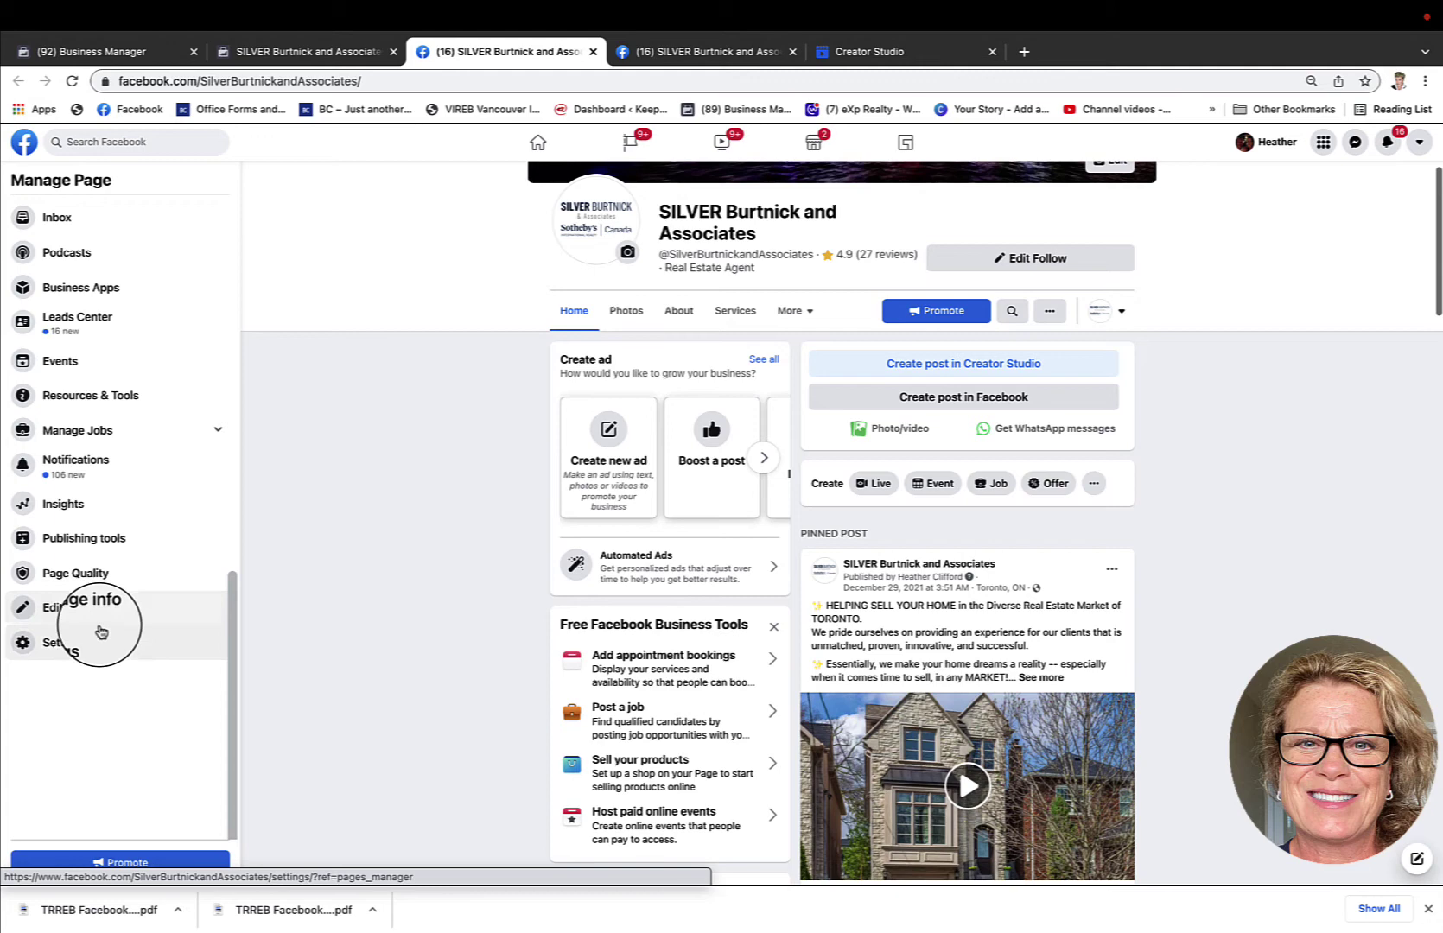
left_click(78, 648)
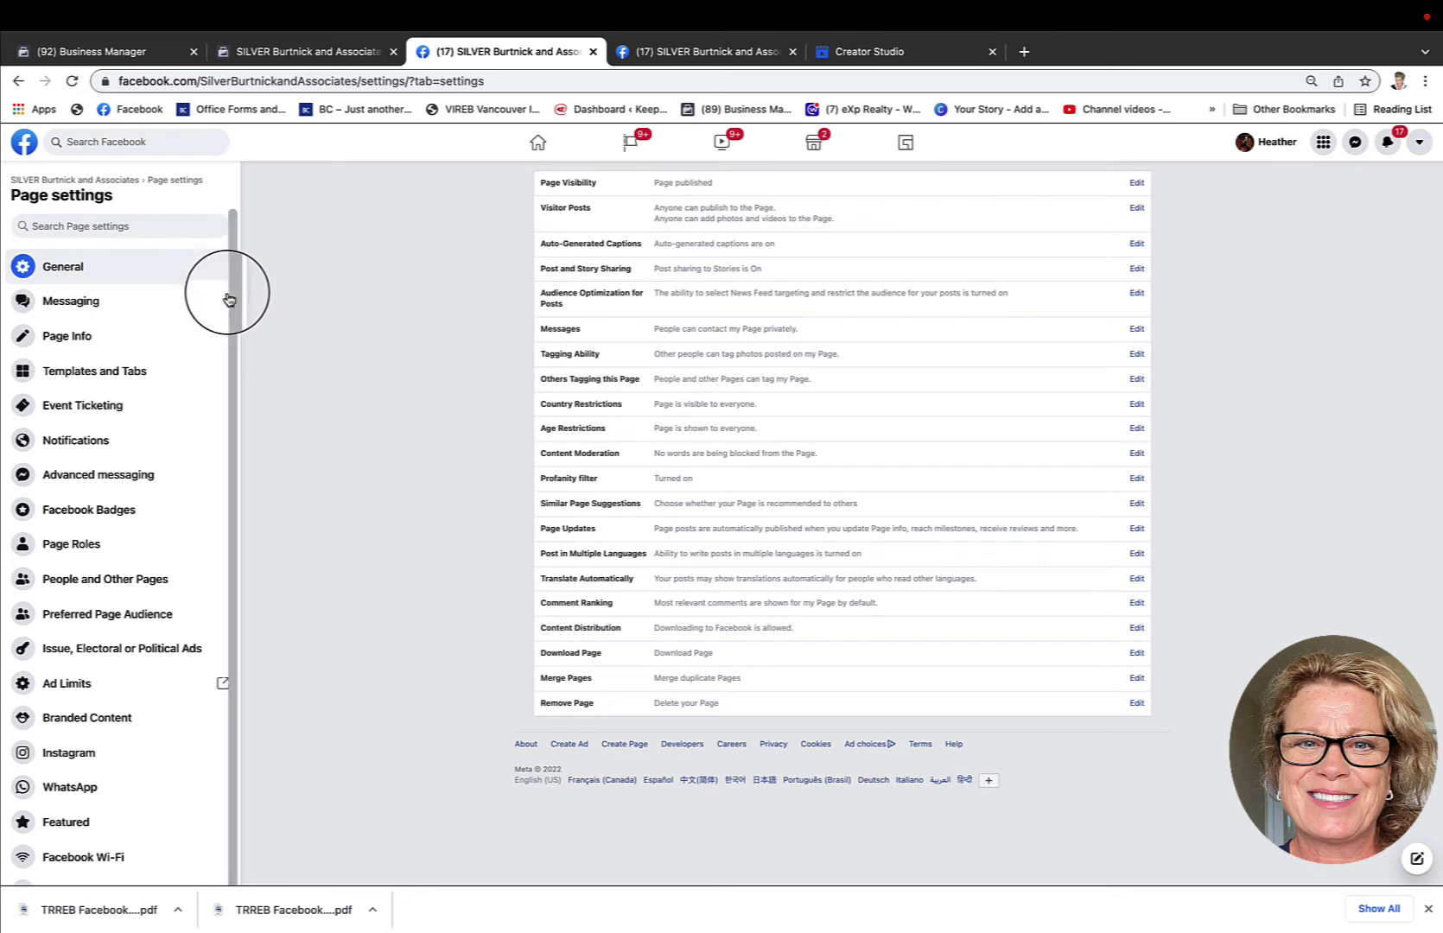
Step: View the Messaging settings, and open Page Info to examine the general, category and contact fields
left_click(127, 310)
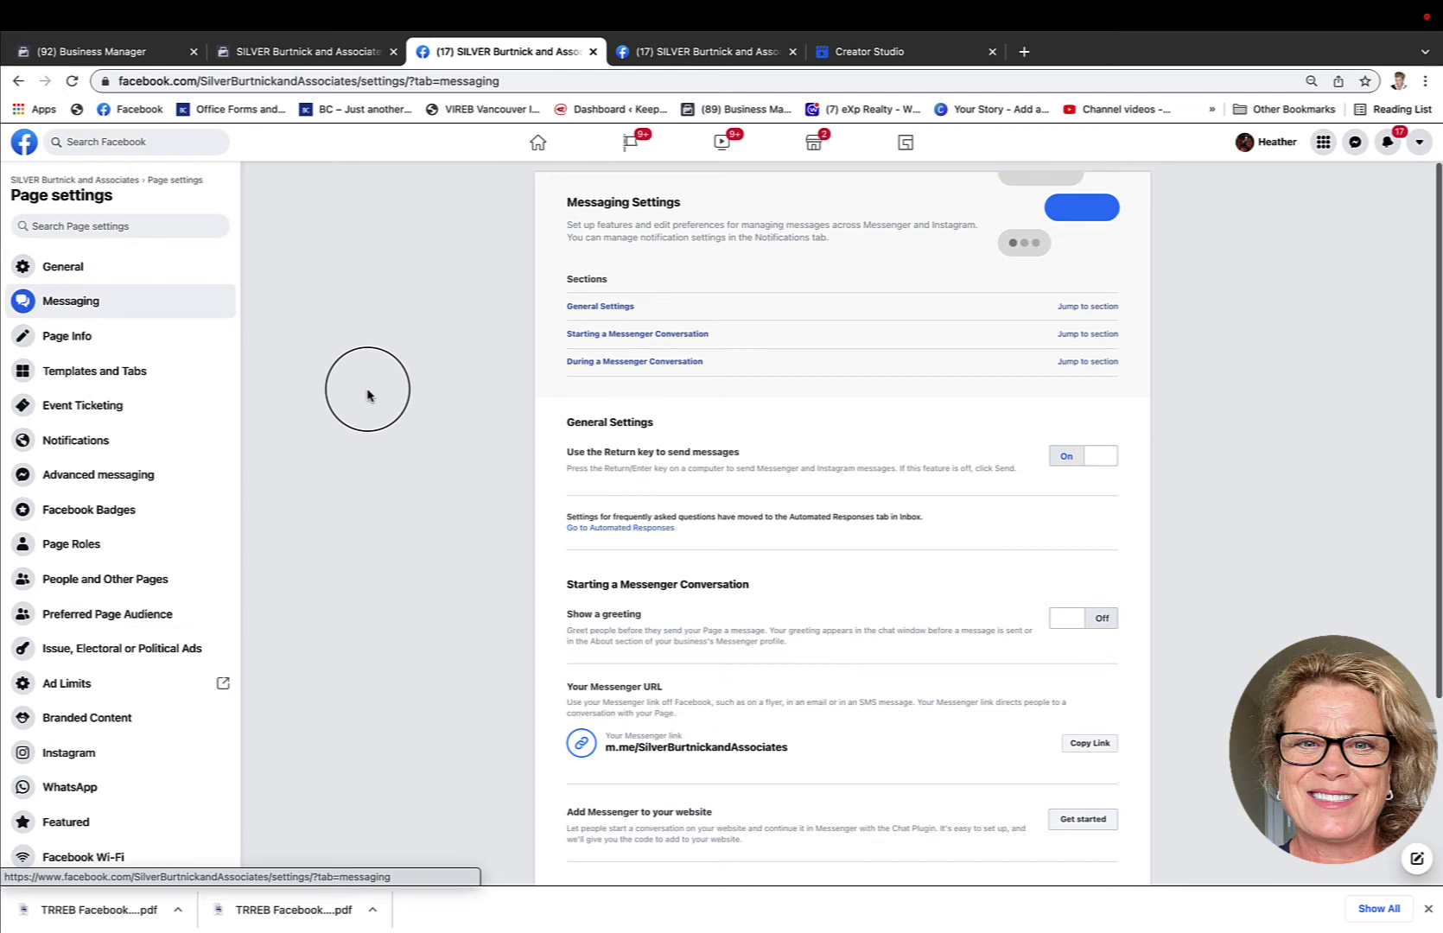
left_click(69, 338)
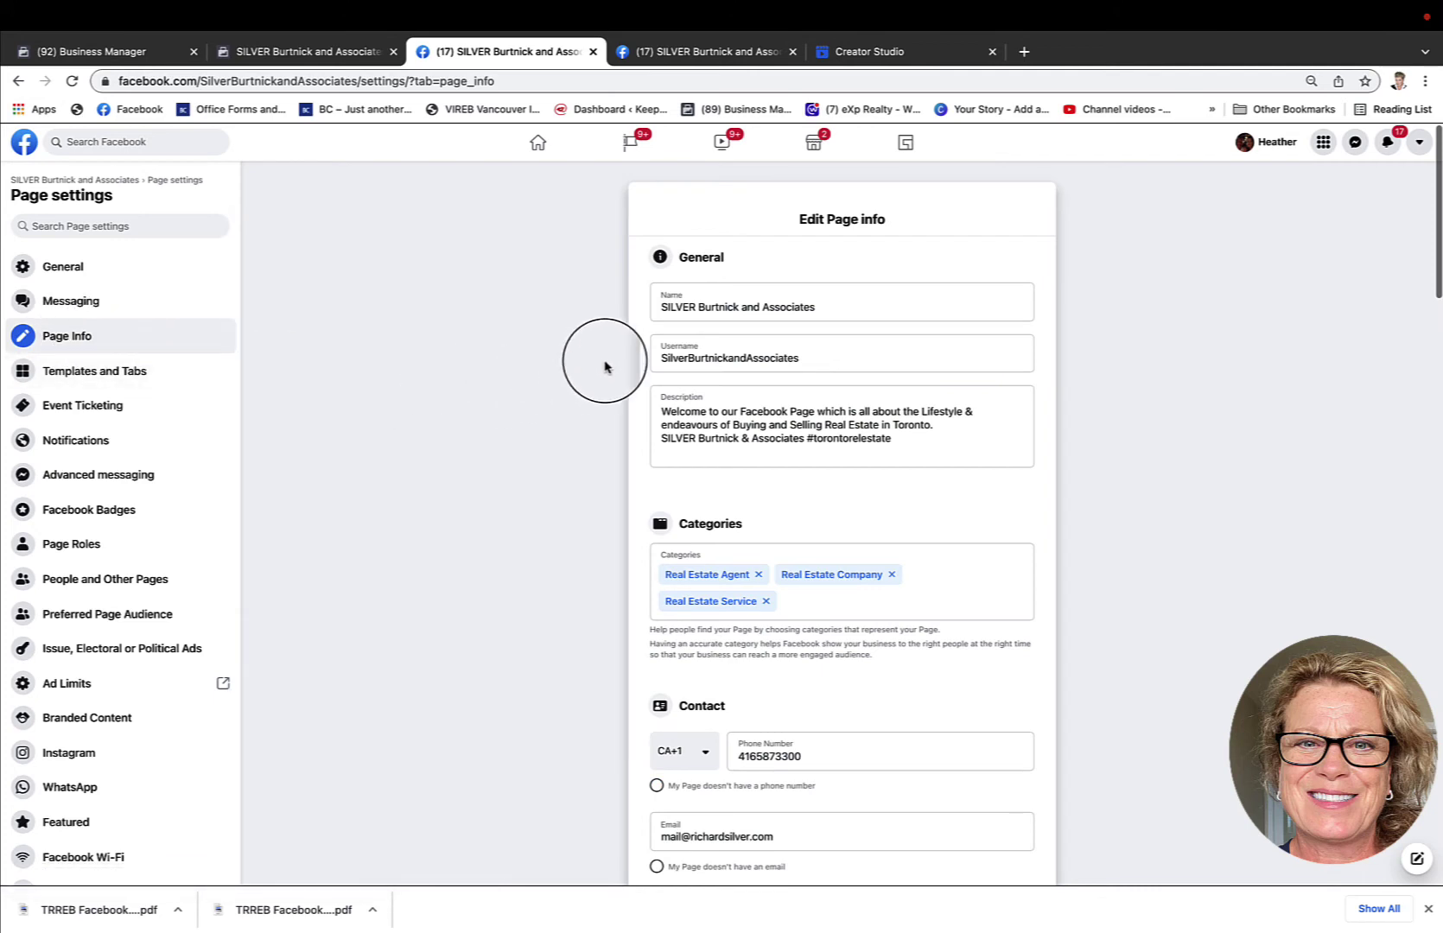
scroll(605, 368, "down", 2)
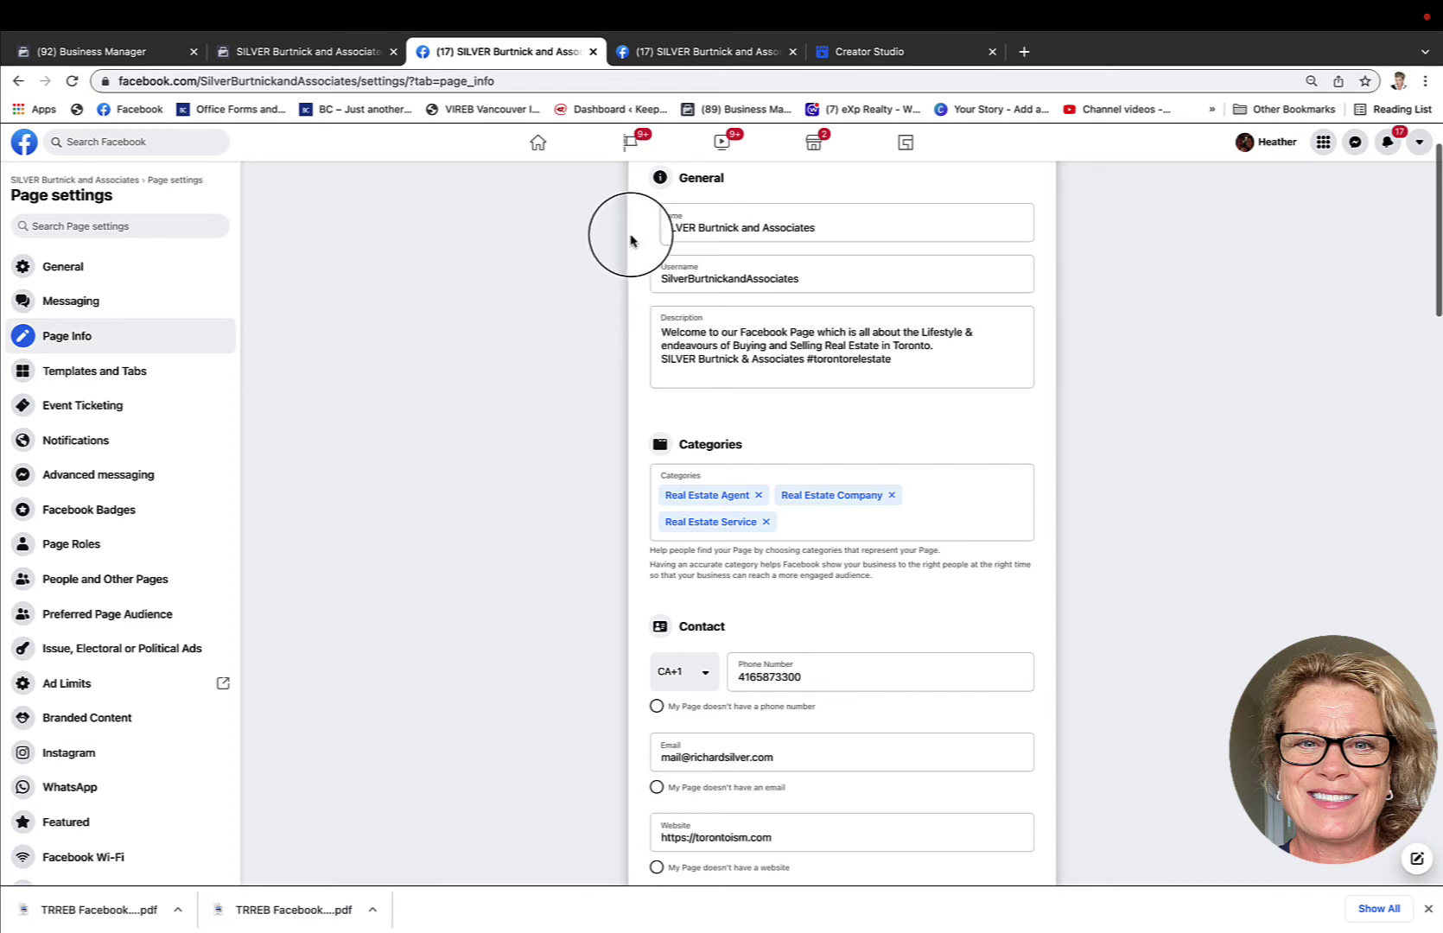
scroll(608, 493, "down", 2)
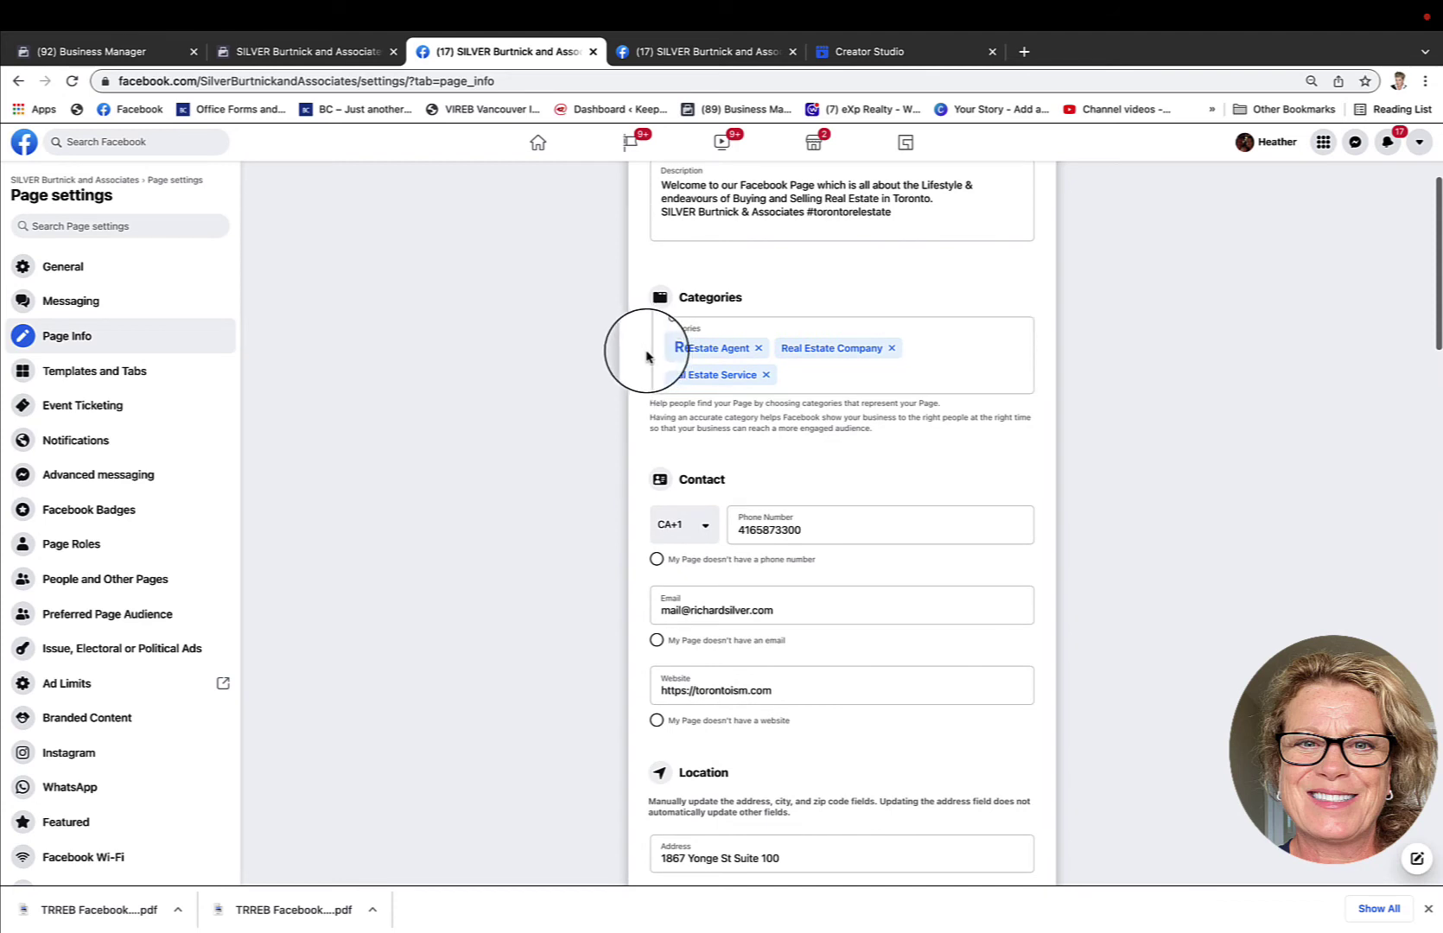
scroll(647, 357, "up", 3)
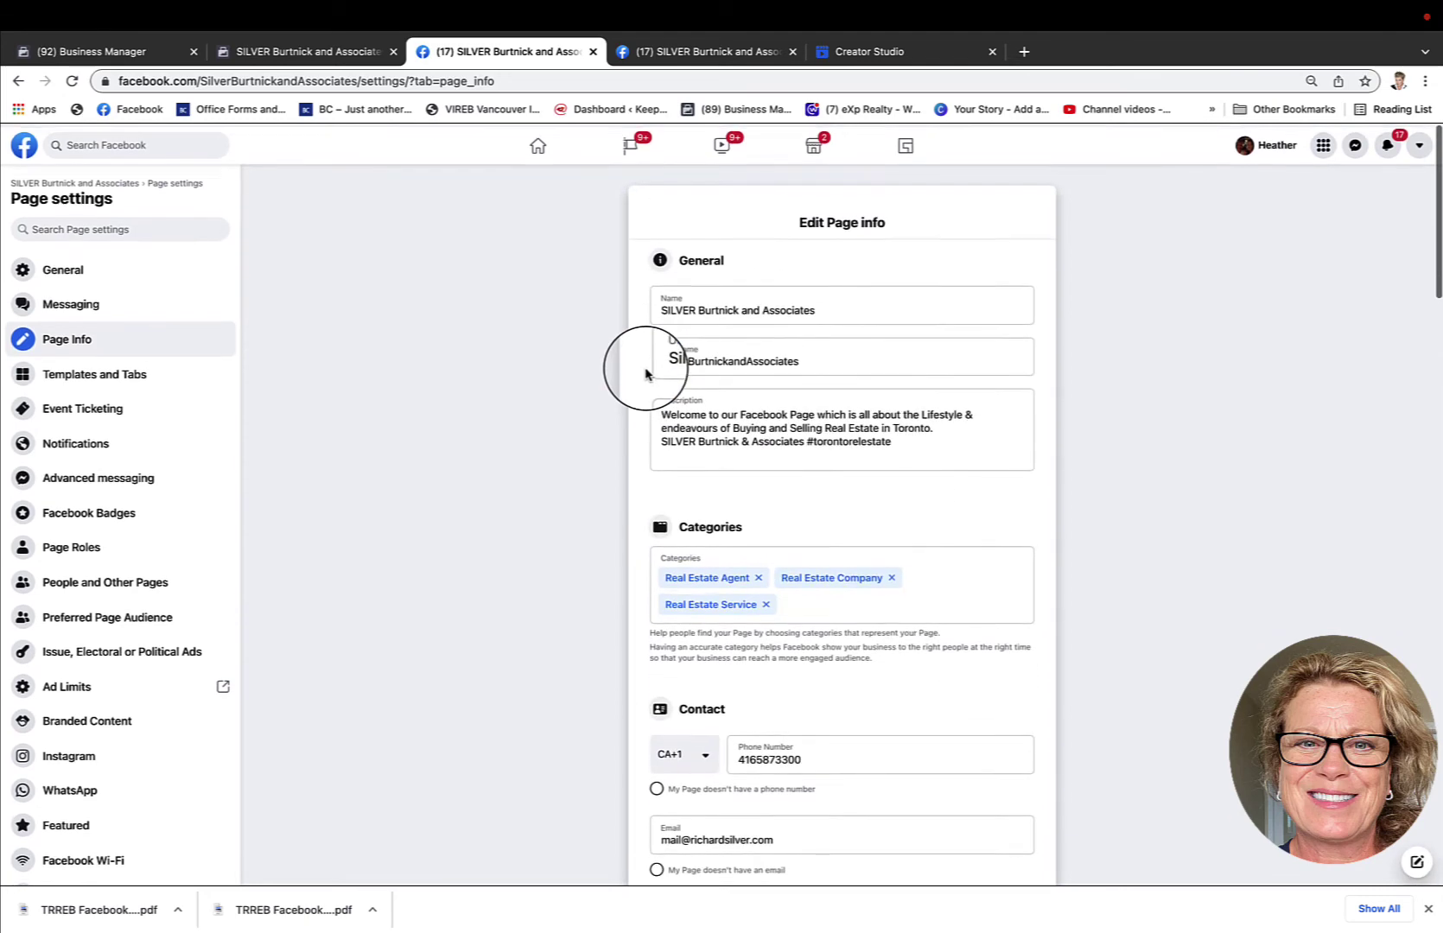
scroll(647, 371, "down", 2)
scroll(647, 374, "down", 2)
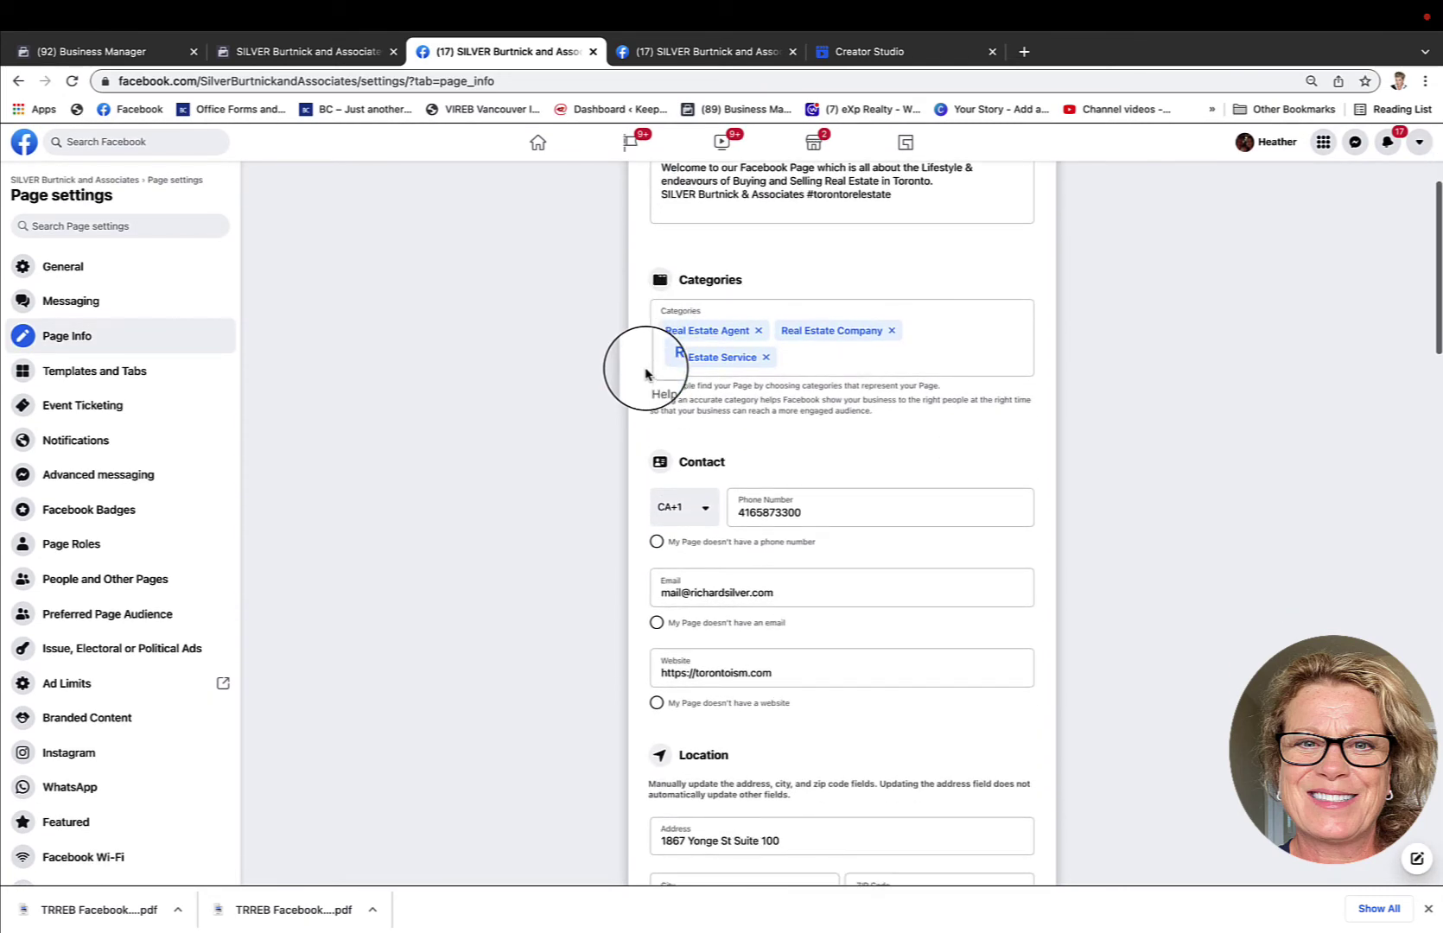
scroll(647, 373, "up", 2)
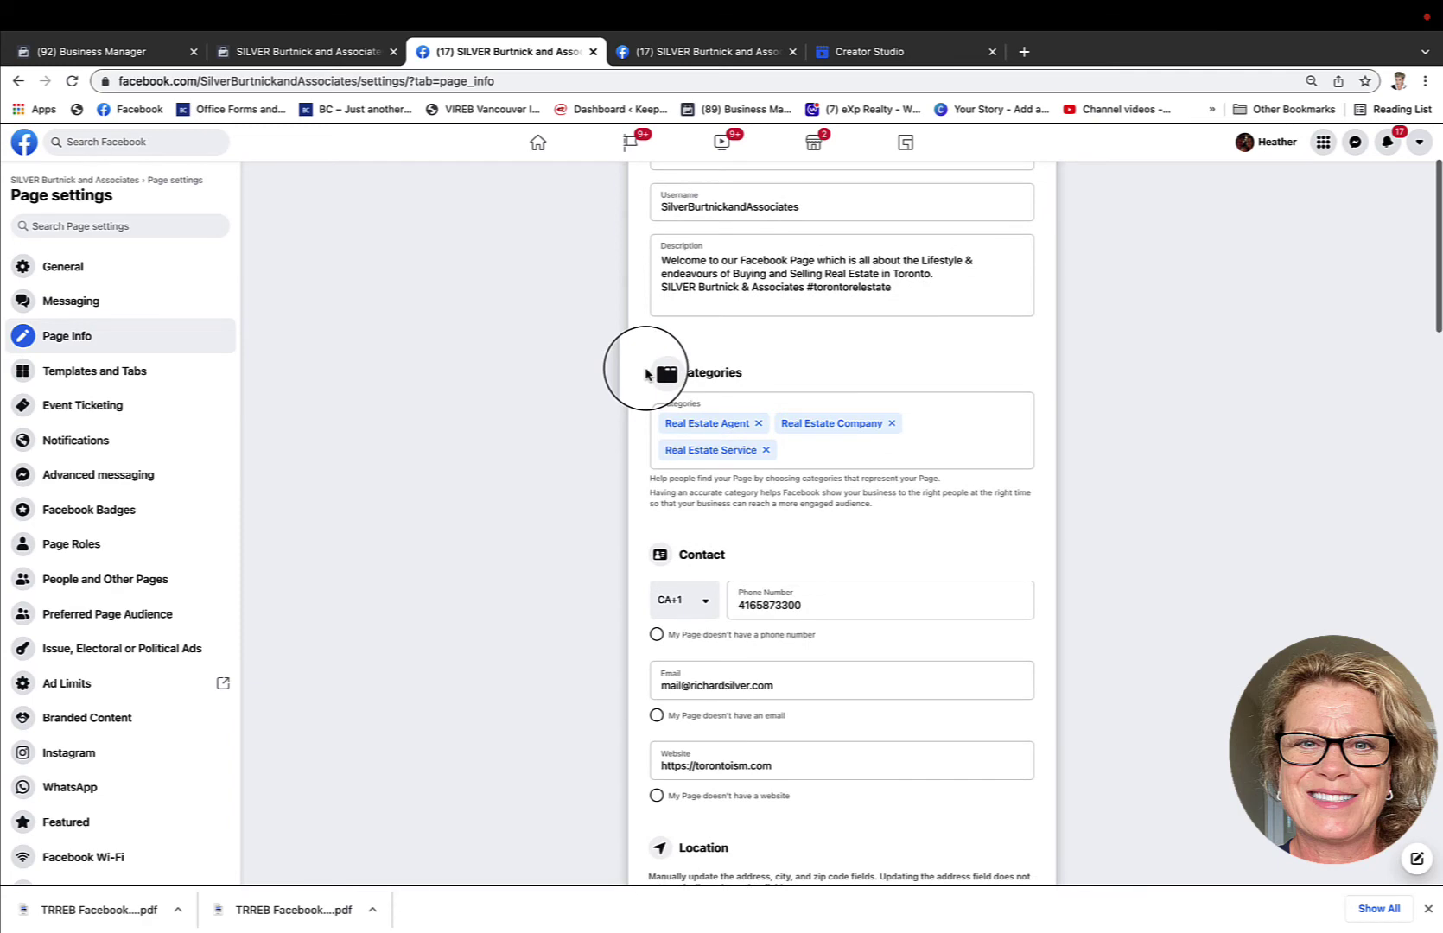
scroll(647, 374, "up", 3)
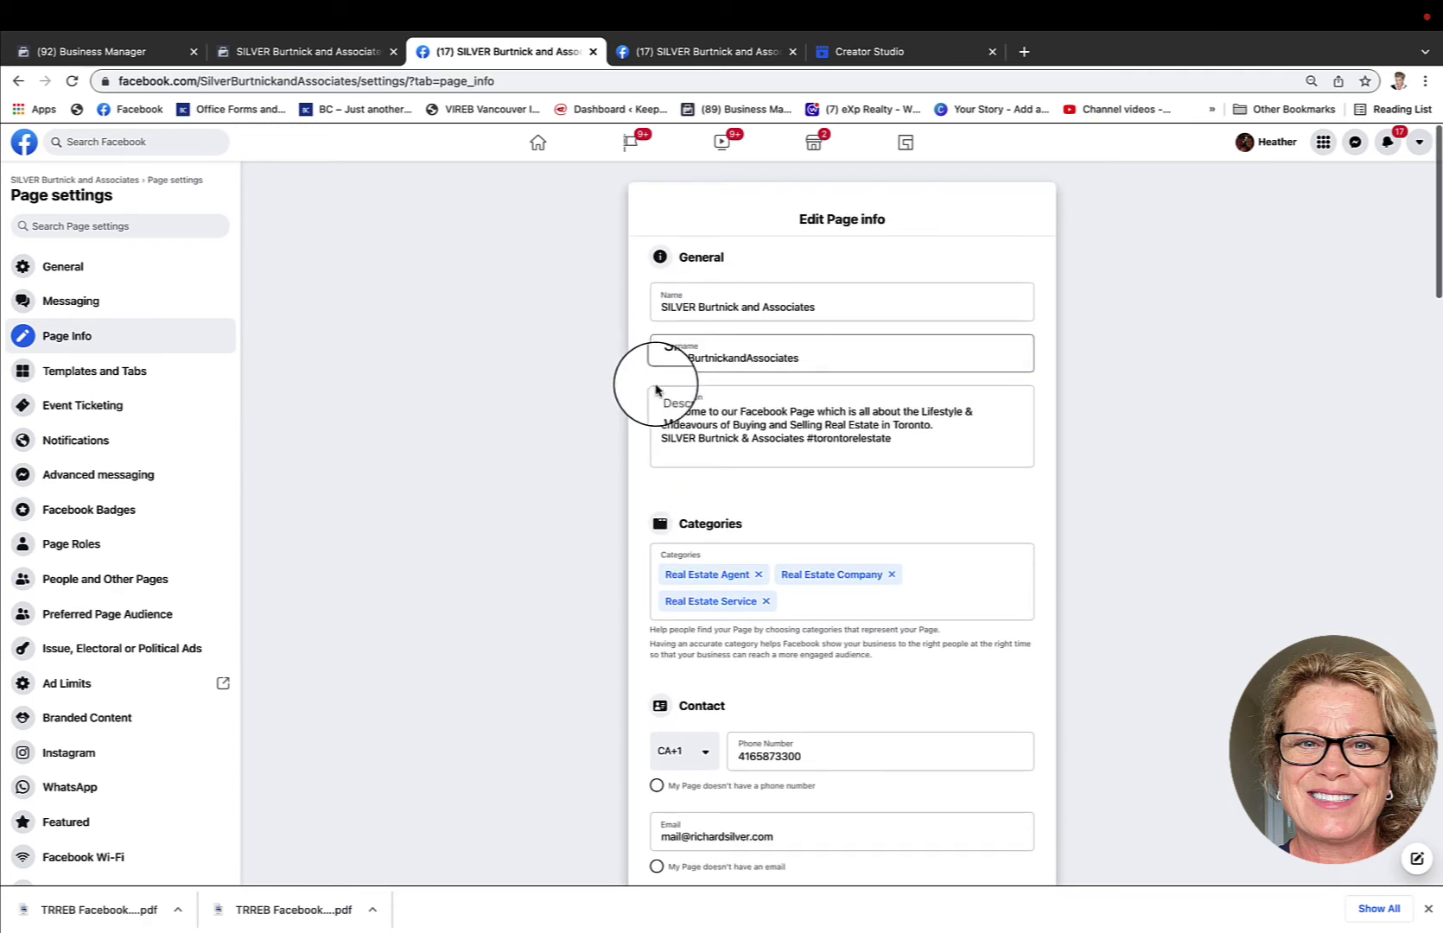
Step: Examine the whole Edit Page info form, including contact, location, service area, privacy policy, additional information, price range and other accounts
scroll(635, 564, "down", 2)
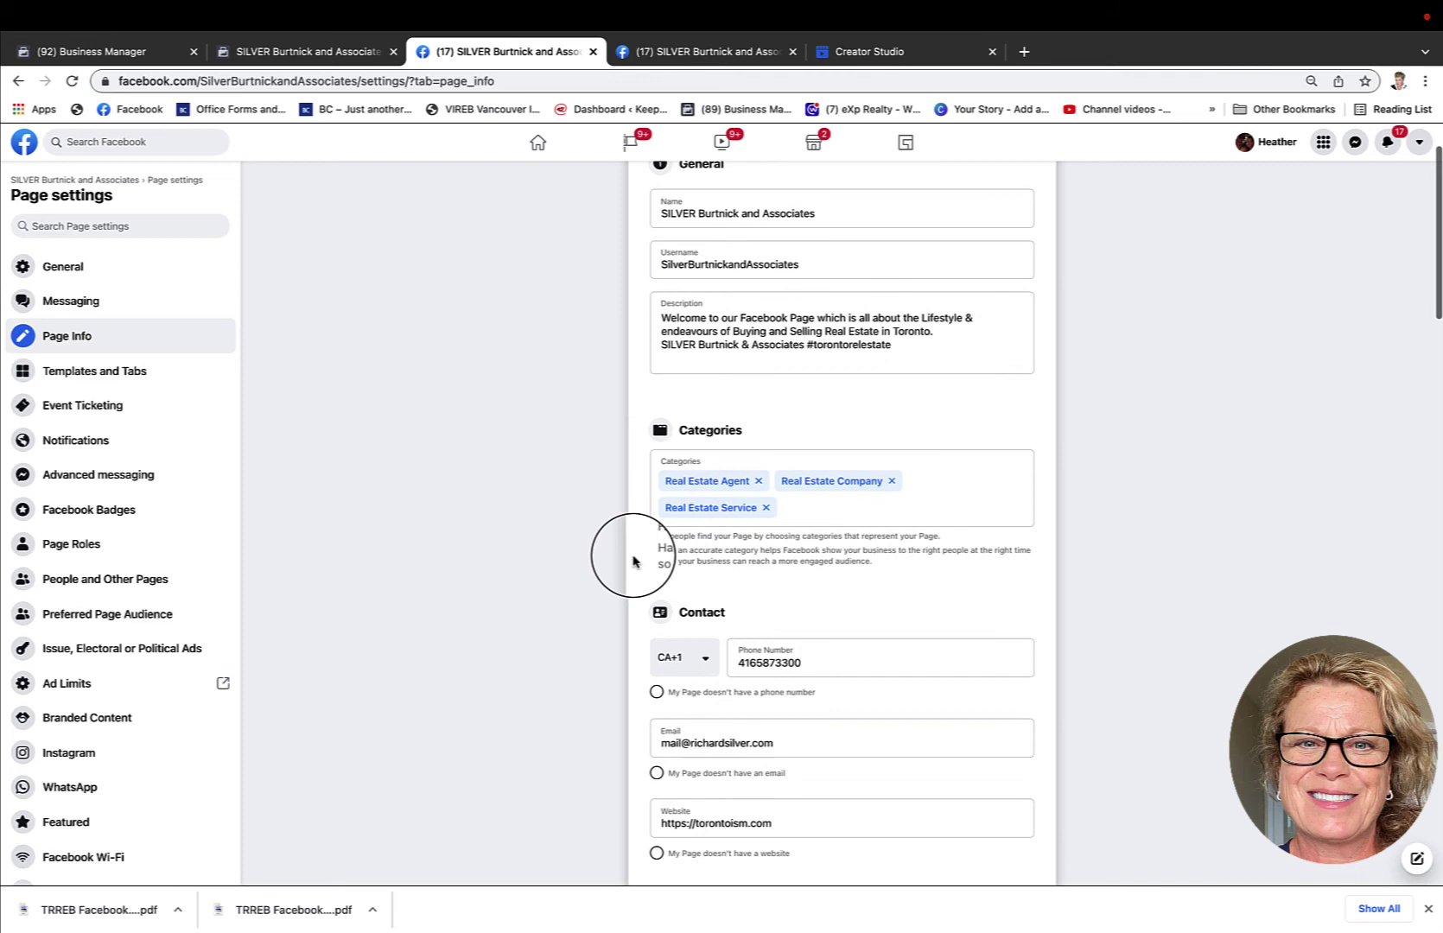
scroll(632, 562, "down", 4)
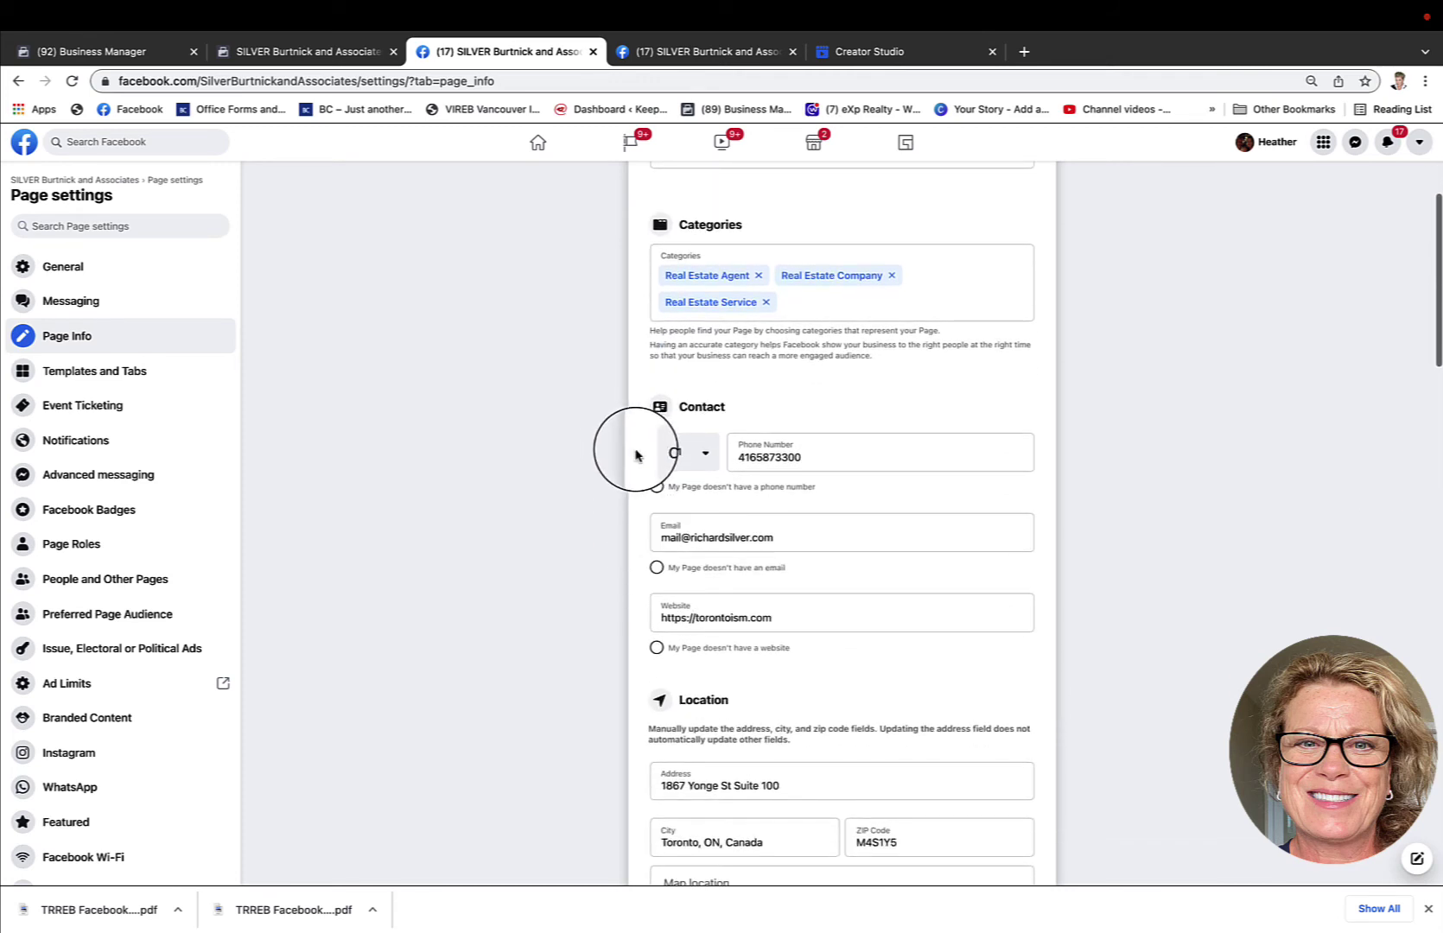
scroll(635, 463, "down", 1)
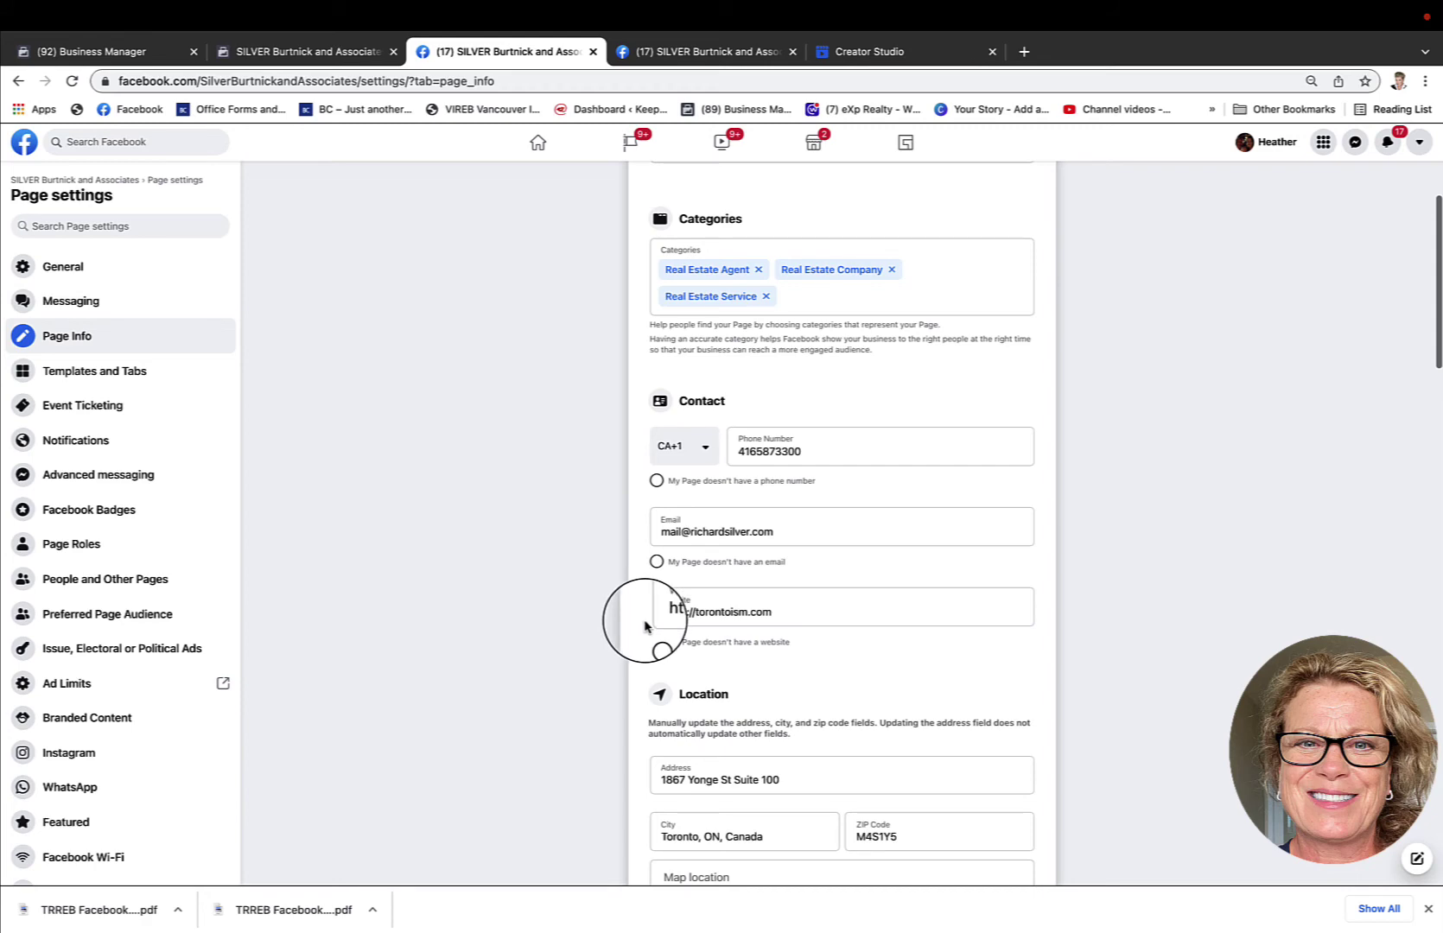
scroll(645, 626, "down", 5)
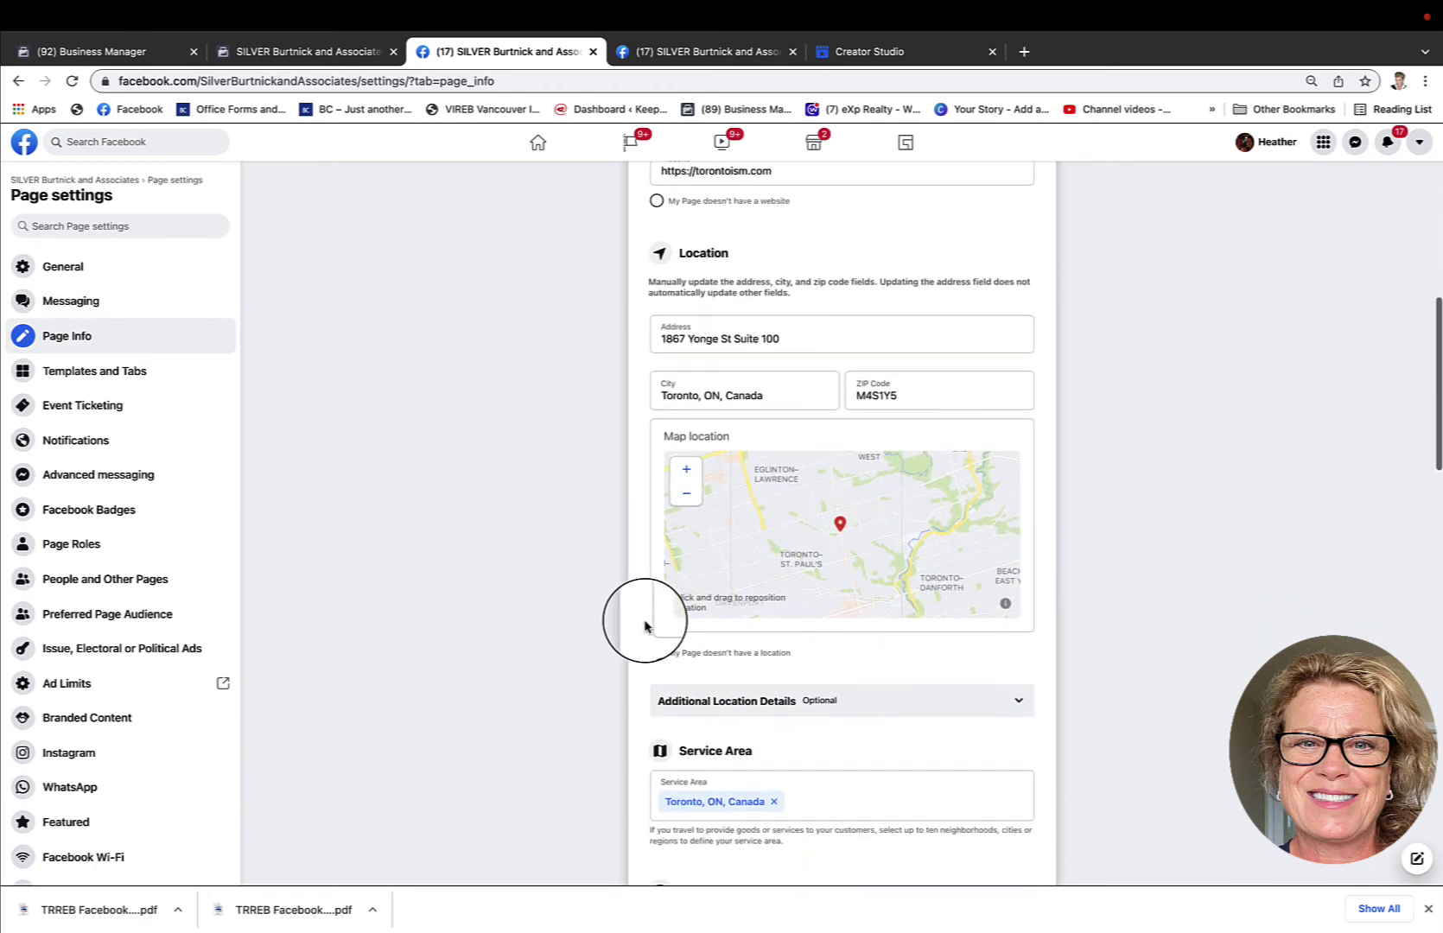
scroll(615, 458, "down", 7)
scroll(615, 458, "down", 4)
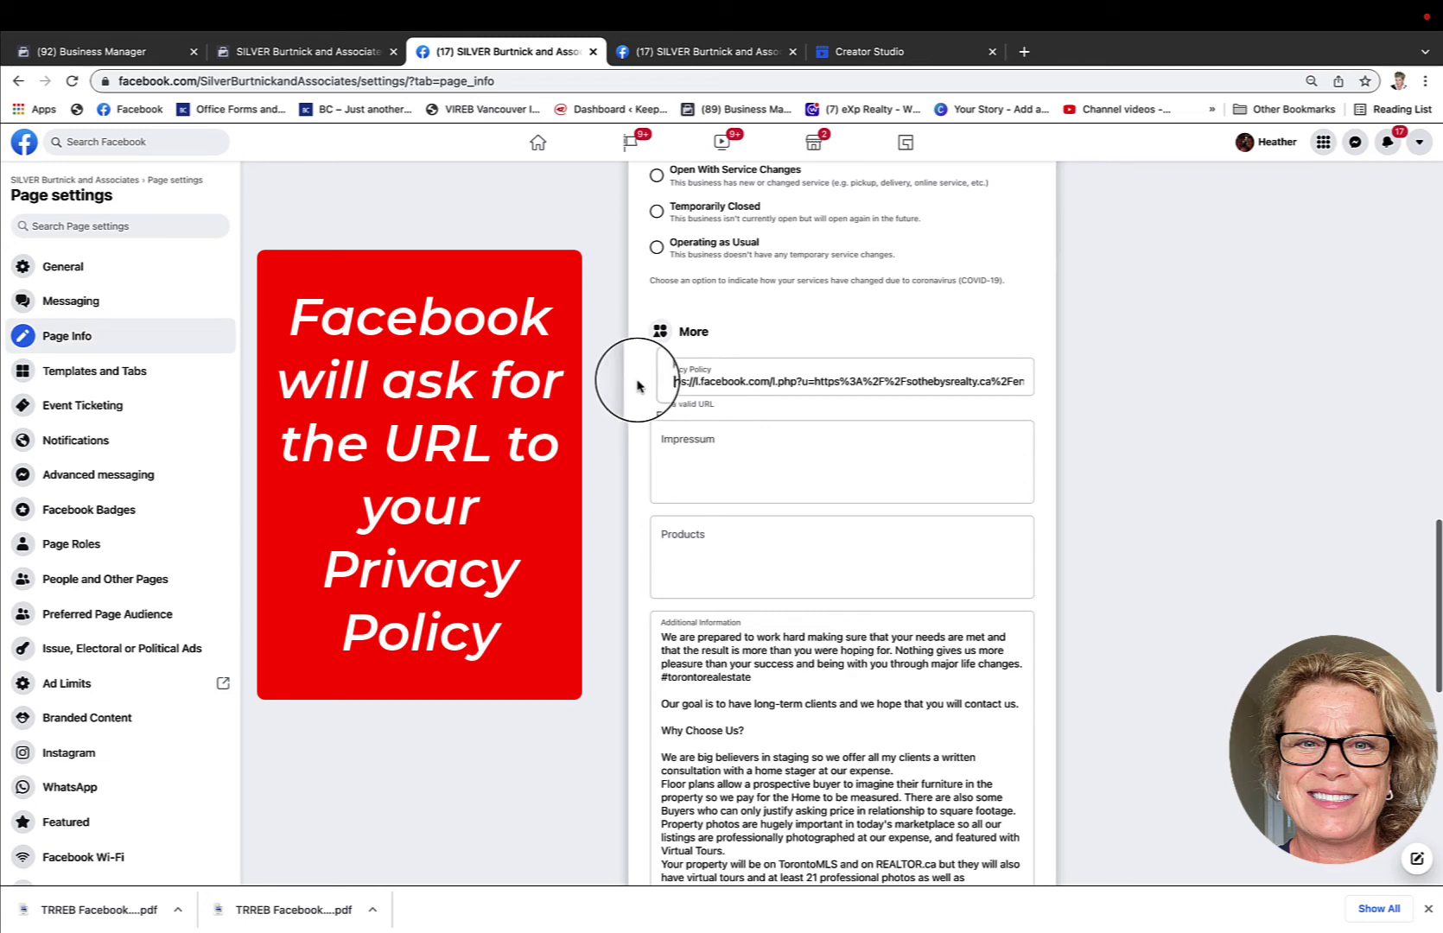
scroll(637, 386, "down", 2)
scroll(664, 579, "down", 2)
scroll(666, 575, "down", 1)
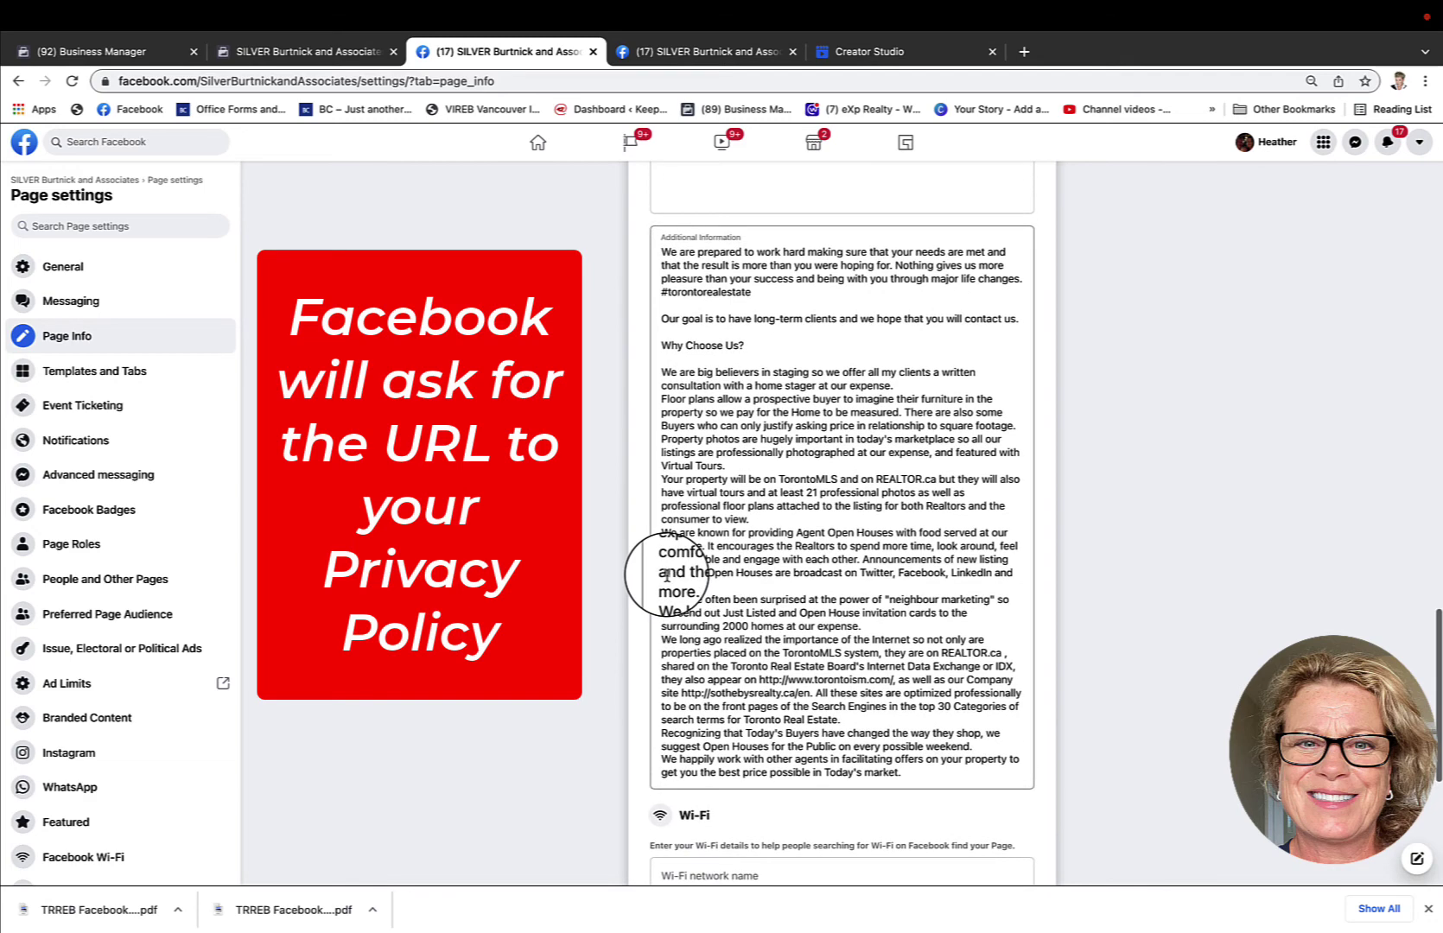
scroll(666, 576, "down", 5)
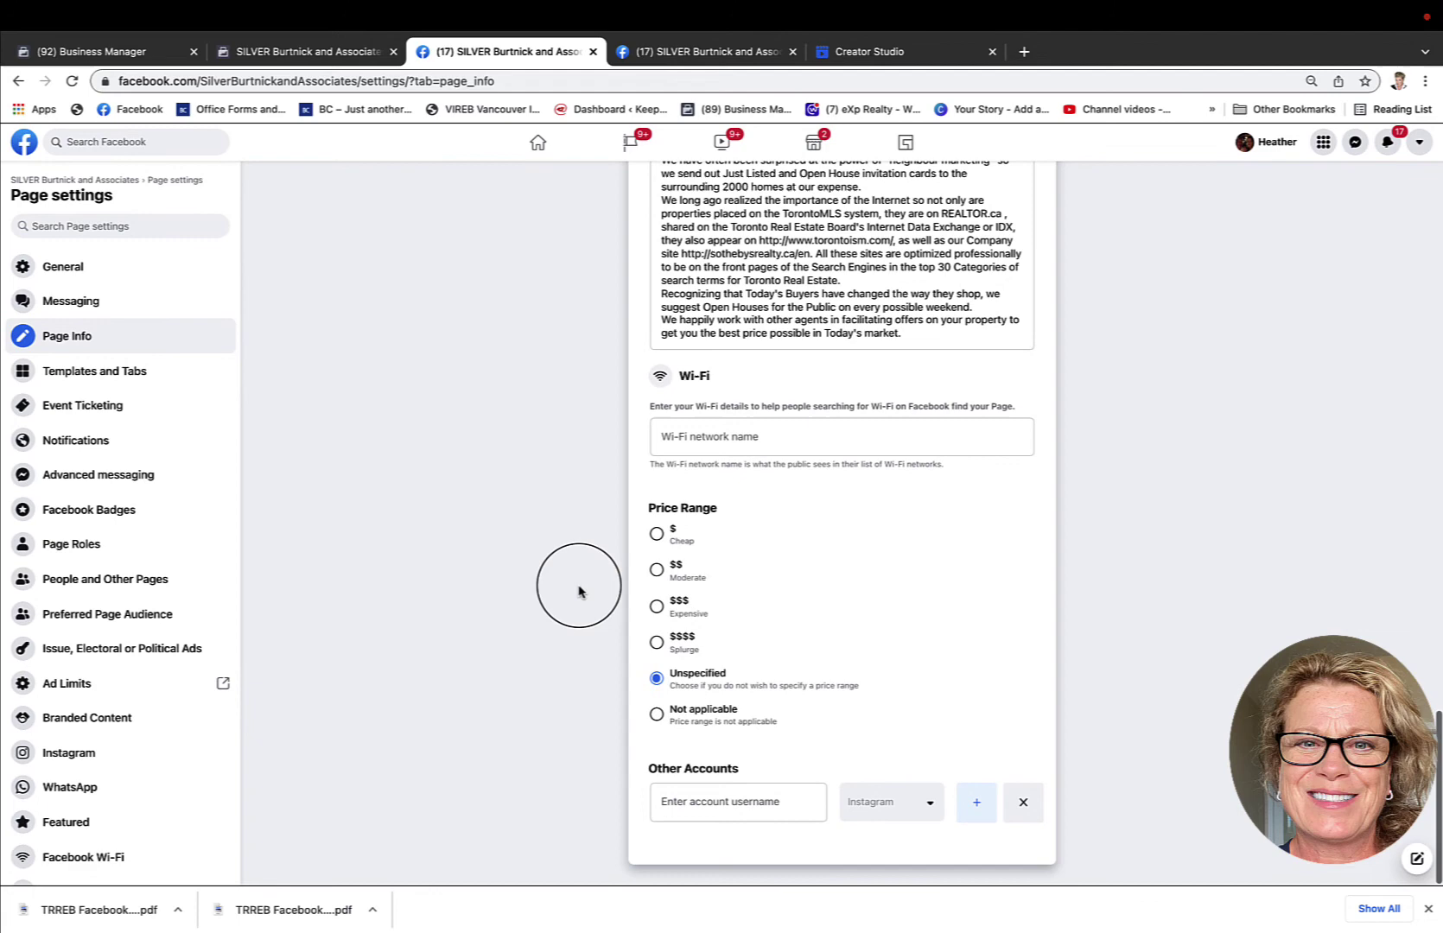
scroll(586, 540, "up", 9)
scroll(586, 547, "up", 20)
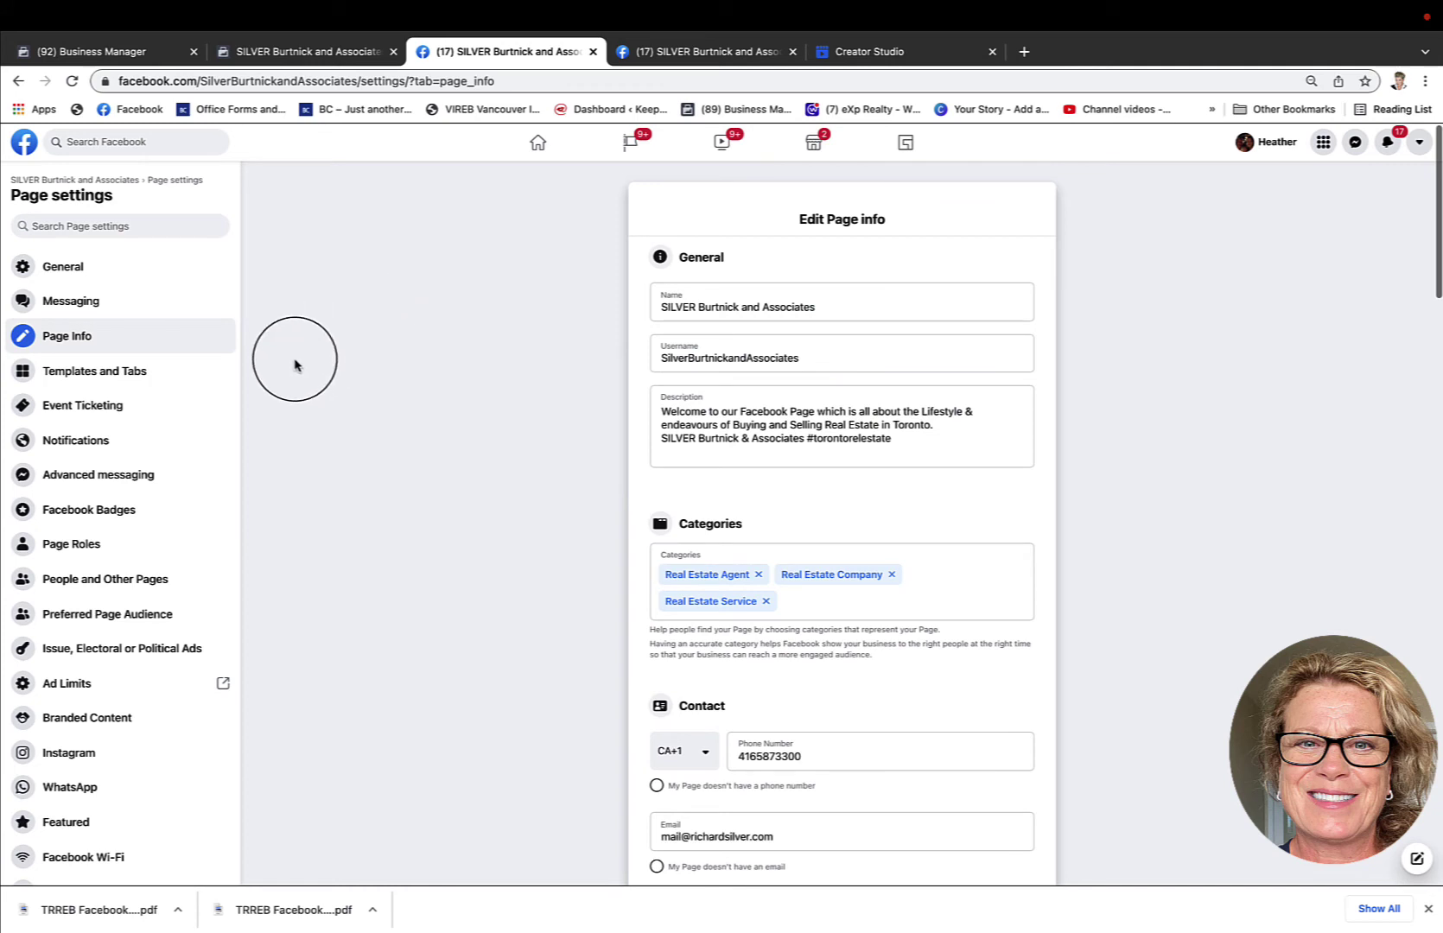
Step: Open the Templates and Tabs settings and examine the current template and the full list of page tabs
left_click(102, 374)
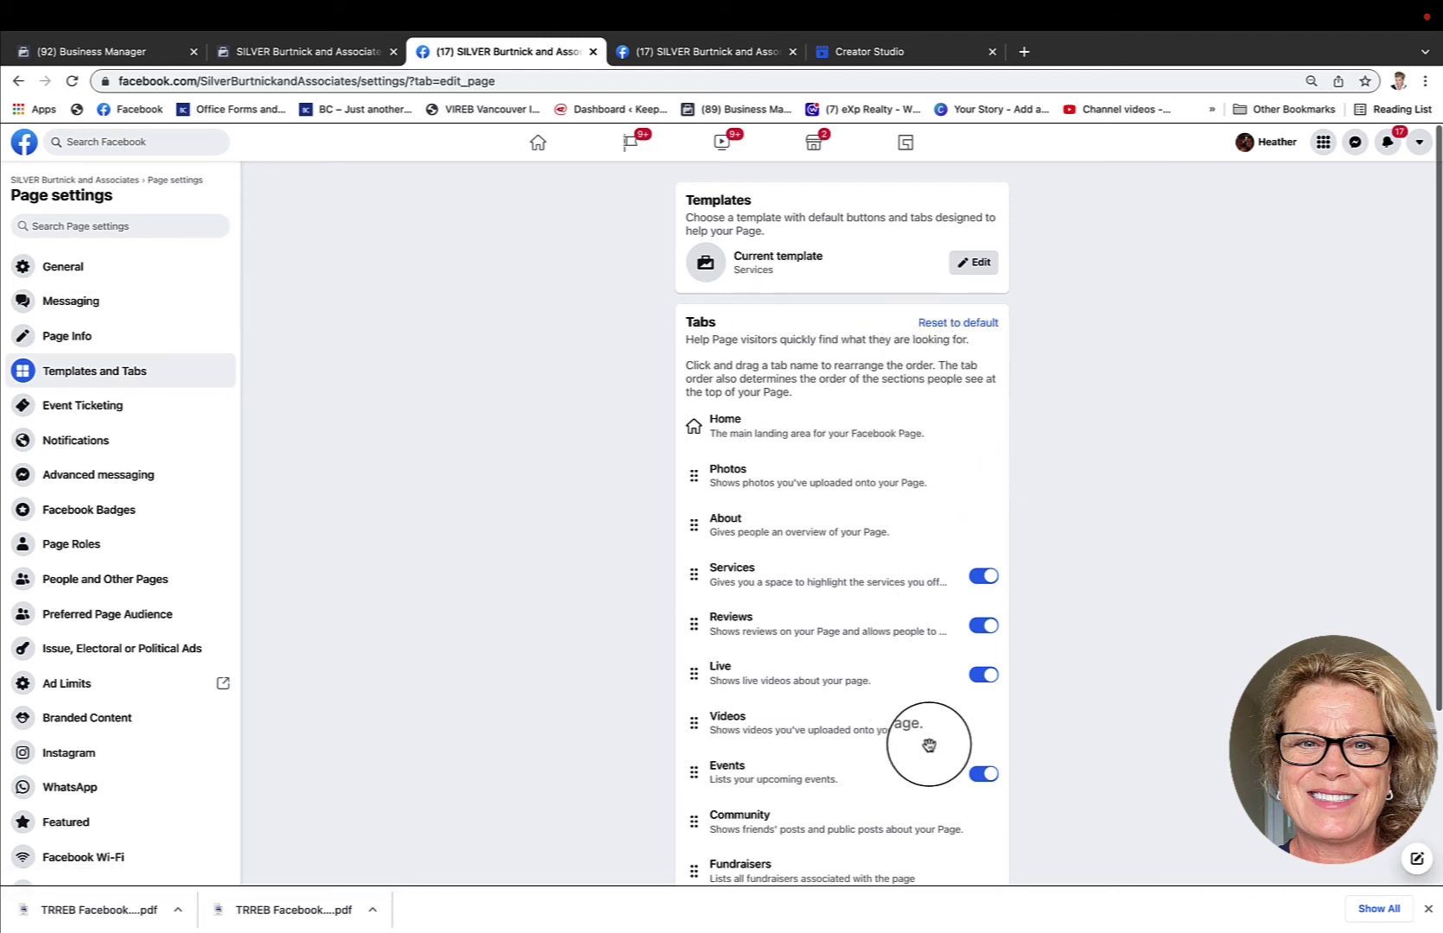
scroll(929, 745, "down", 5)
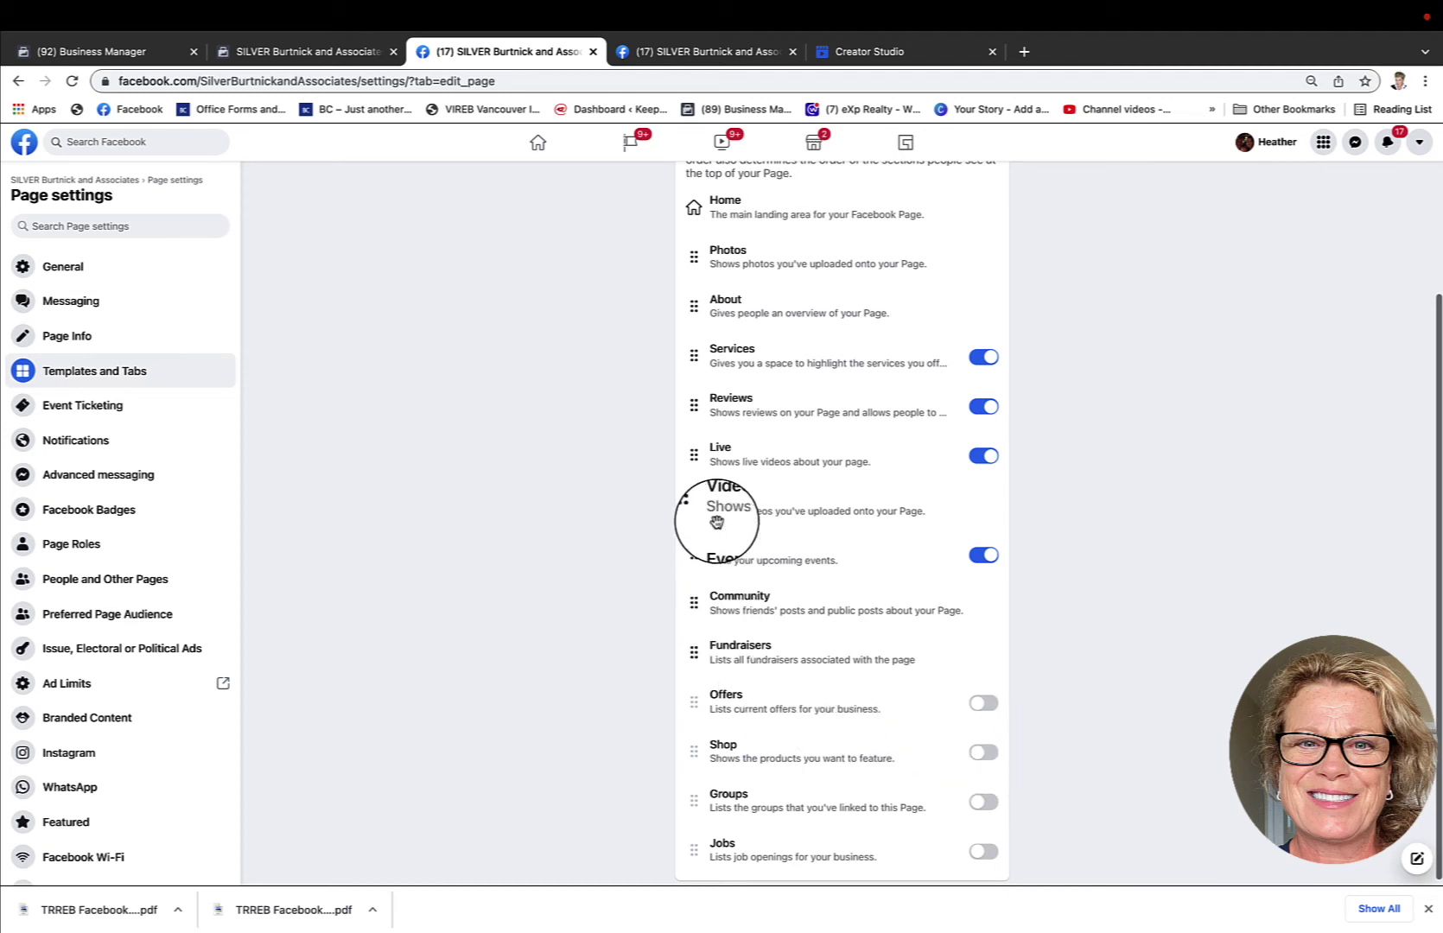
Step: Reorder the page tabs so that Videos follows Services and Live sits directly above Reviews
left_click_drag(719, 515, 732, 419)
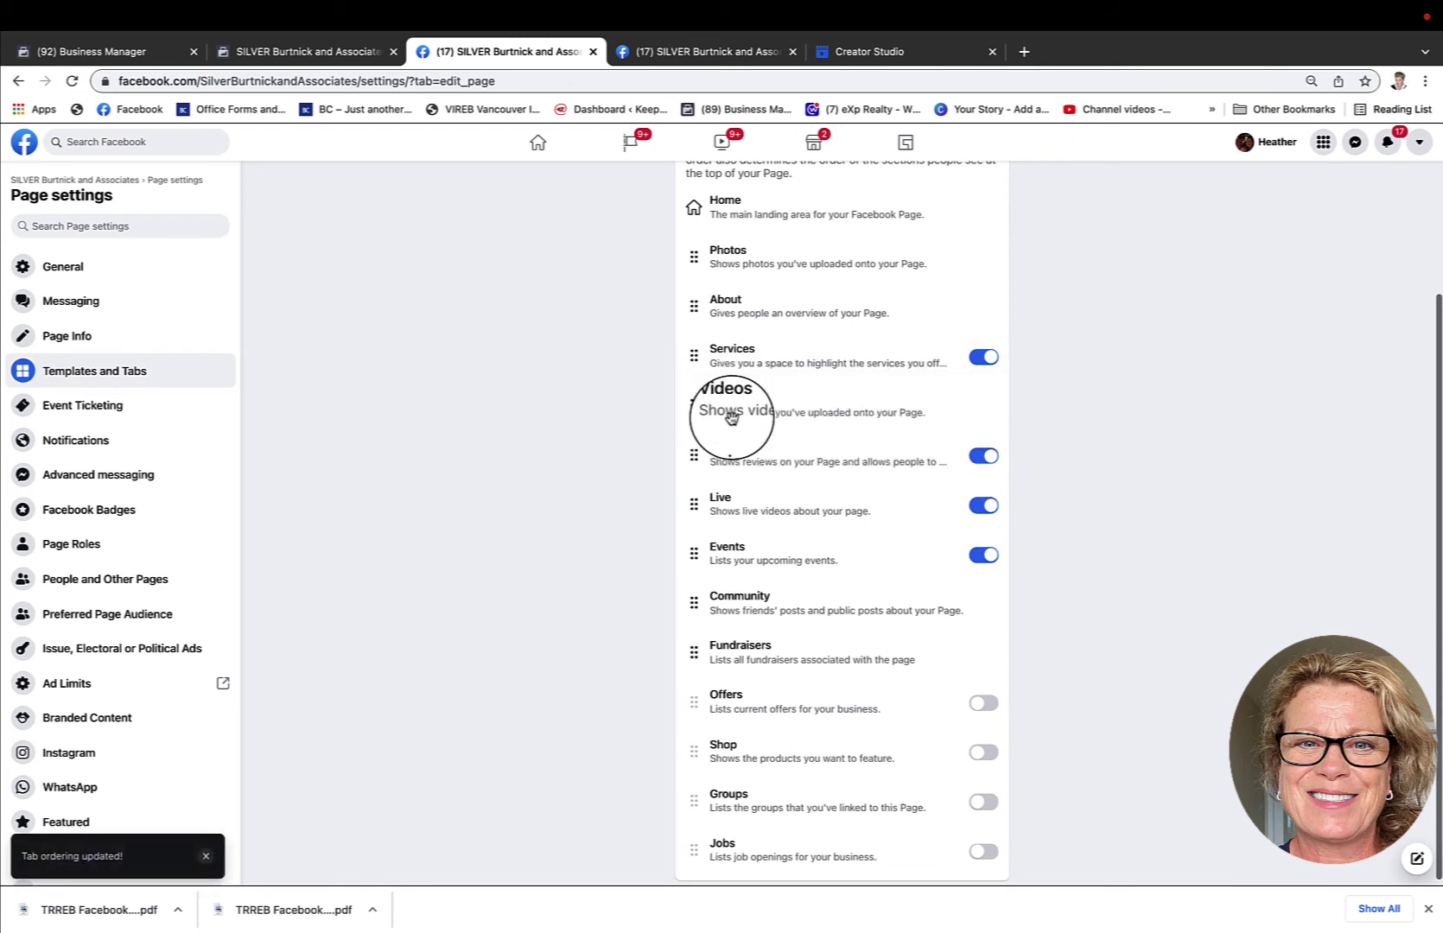
left_click_drag(722, 512, 695, 465)
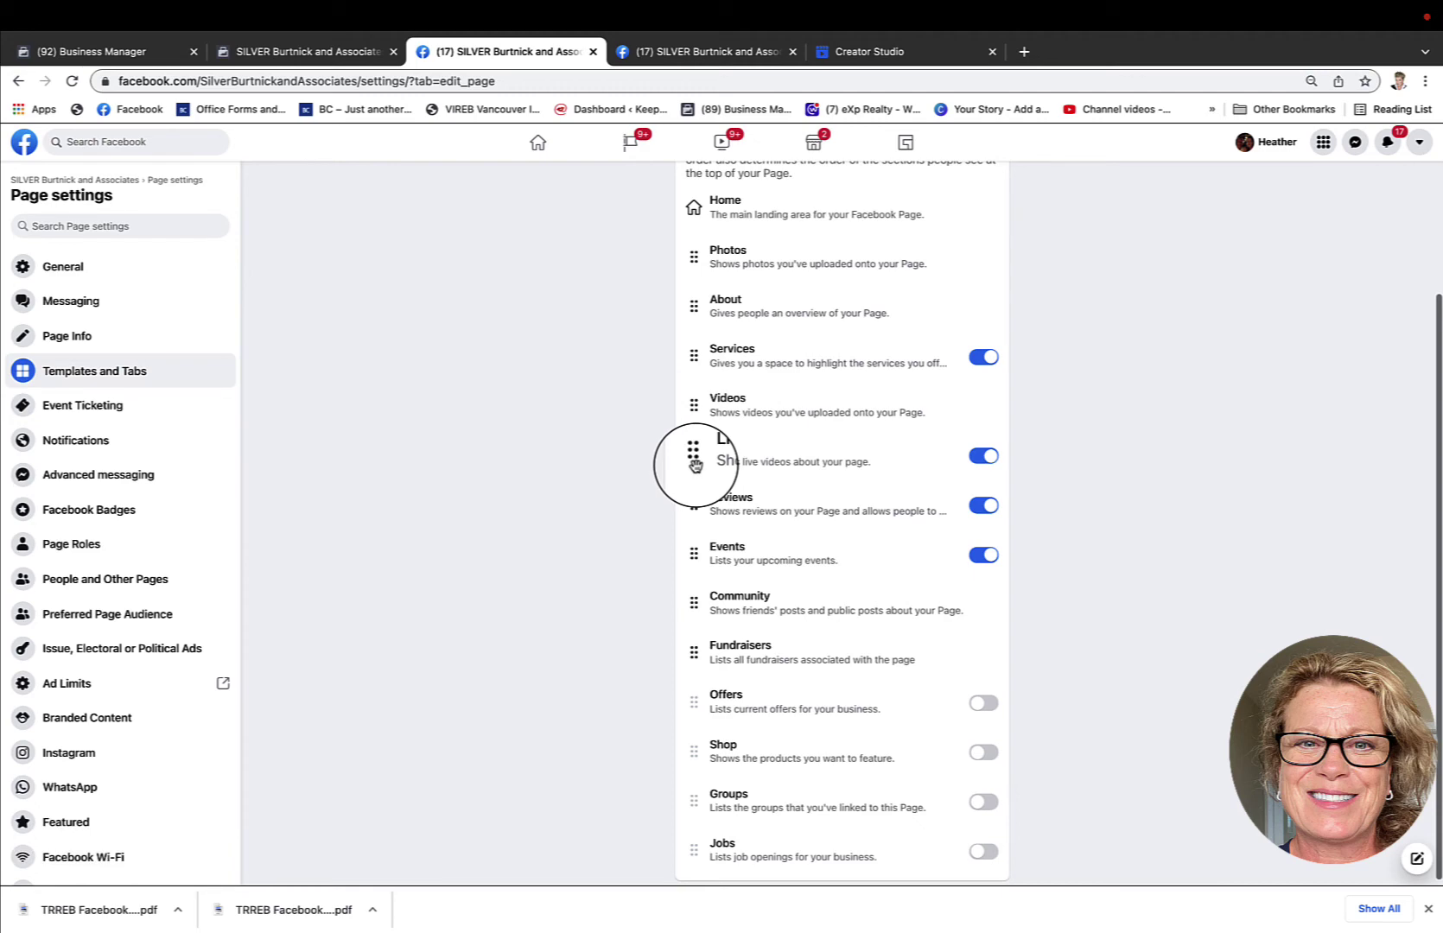
left_click_drag(695, 465, 696, 467)
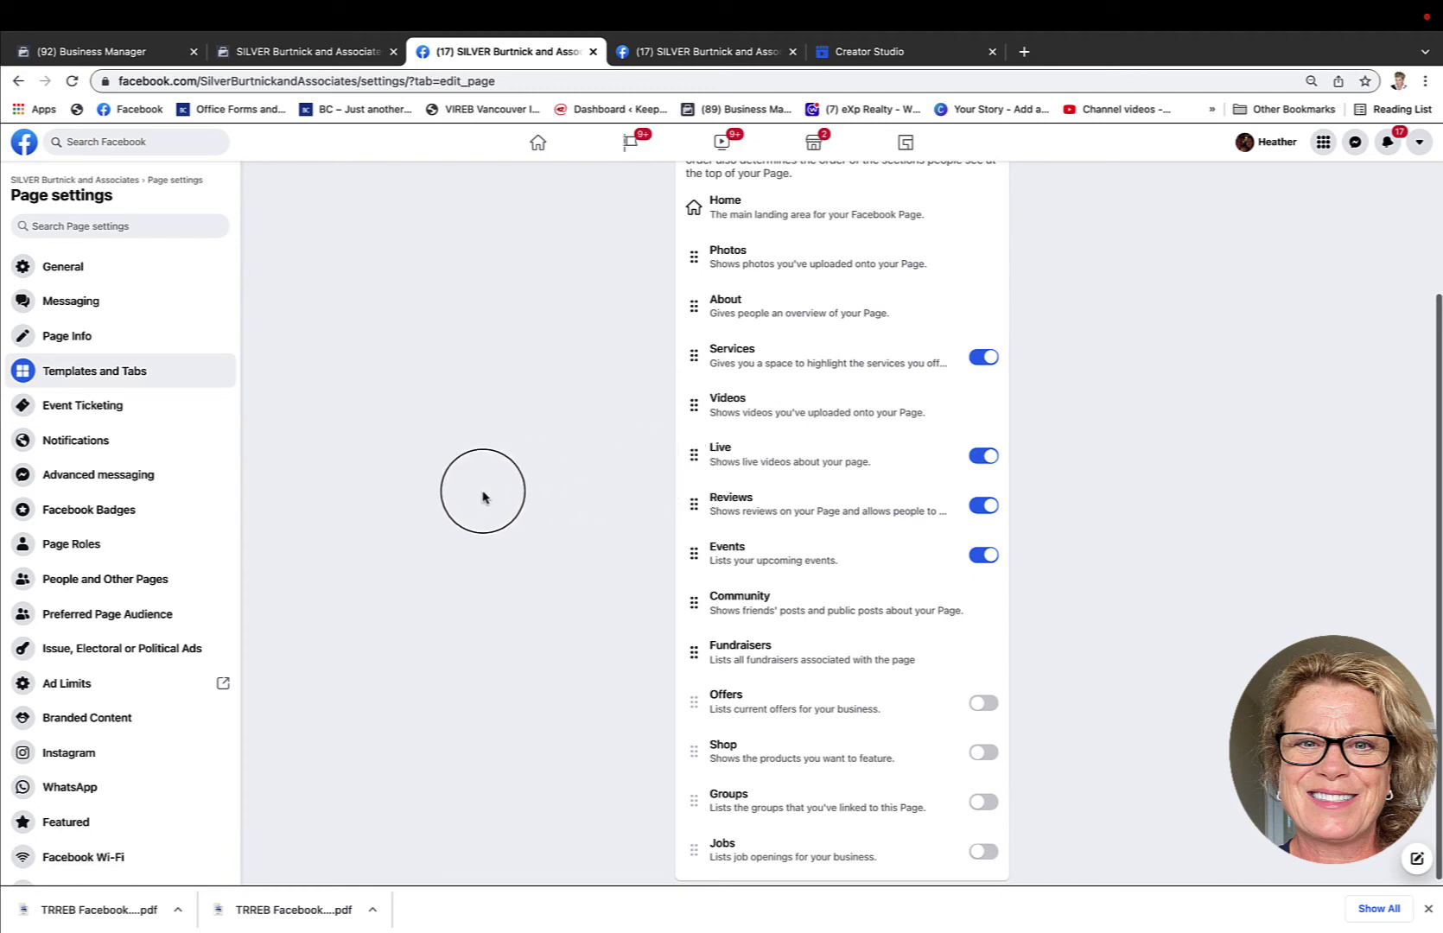
Step: Examine the available page templates without changing the current Services template
scroll(484, 494, "up", 2)
scroll(483, 497, "up", 2)
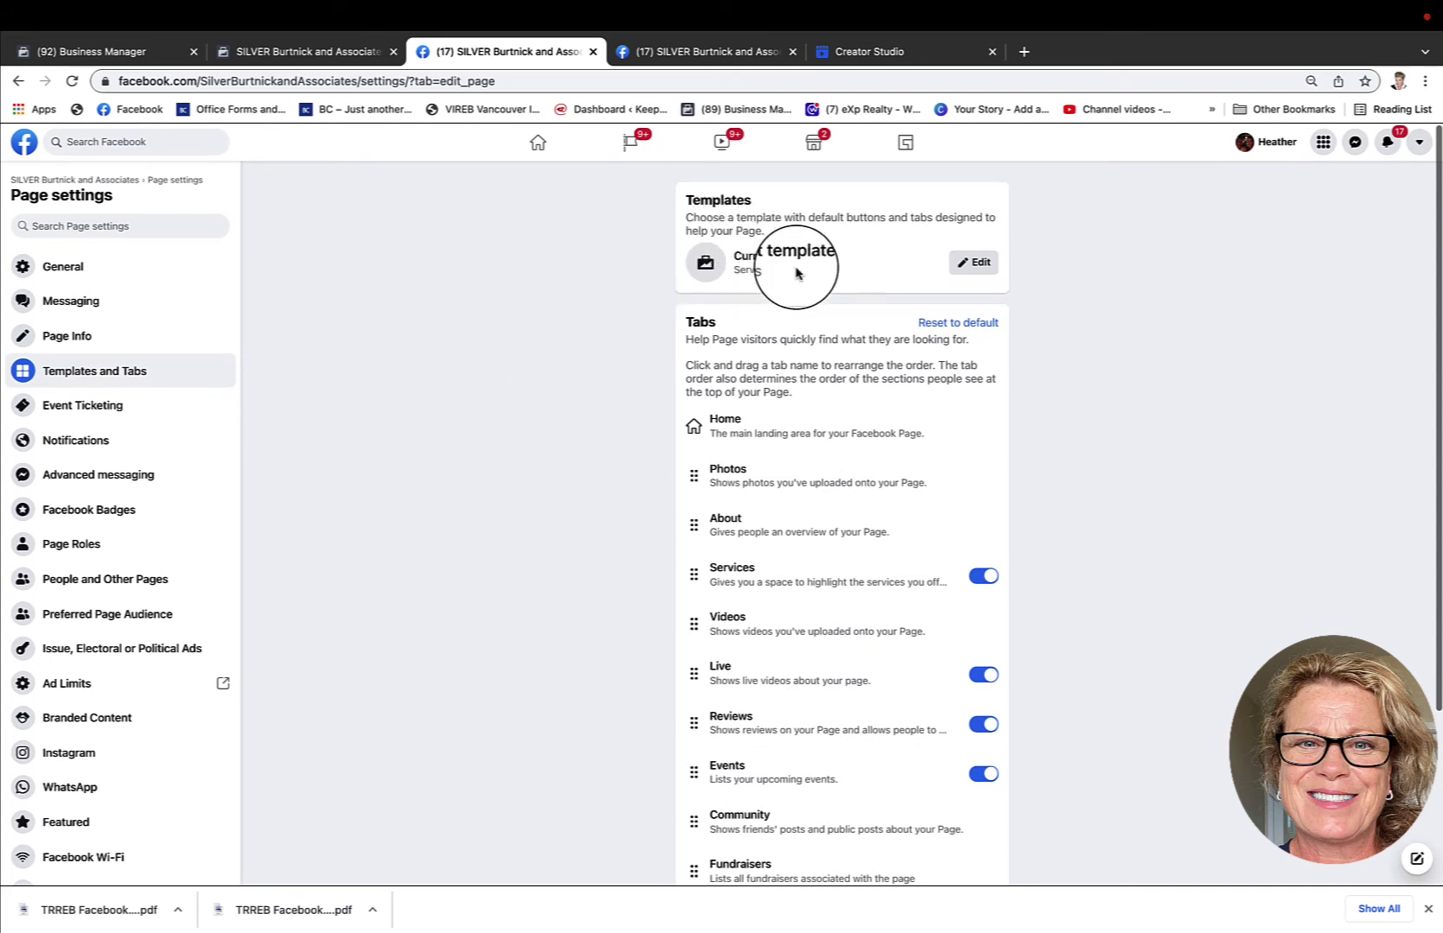
left_click(977, 262)
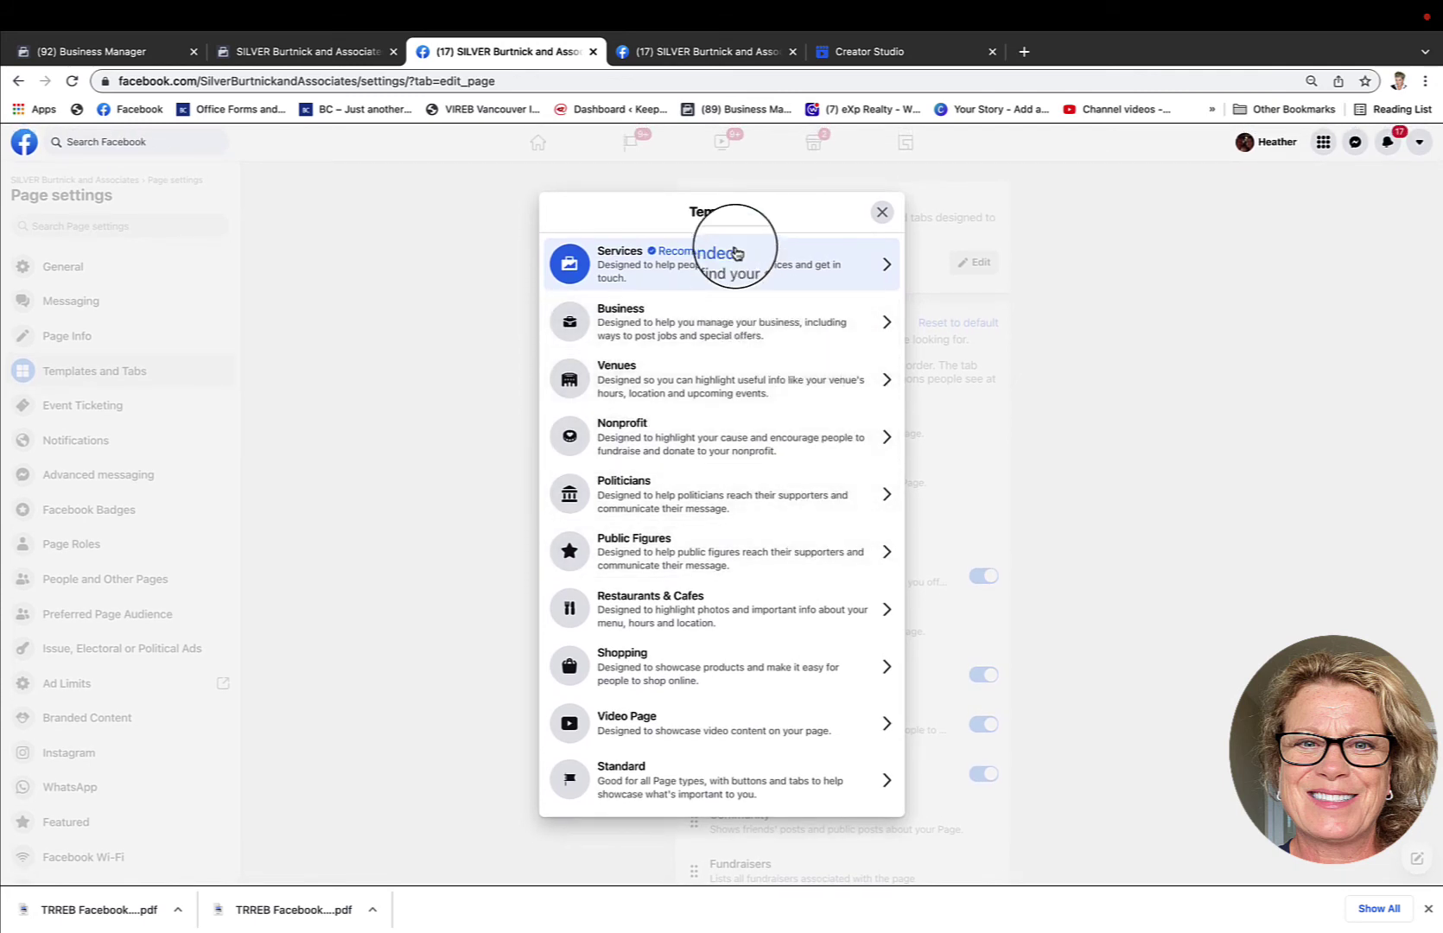
left_click(881, 216)
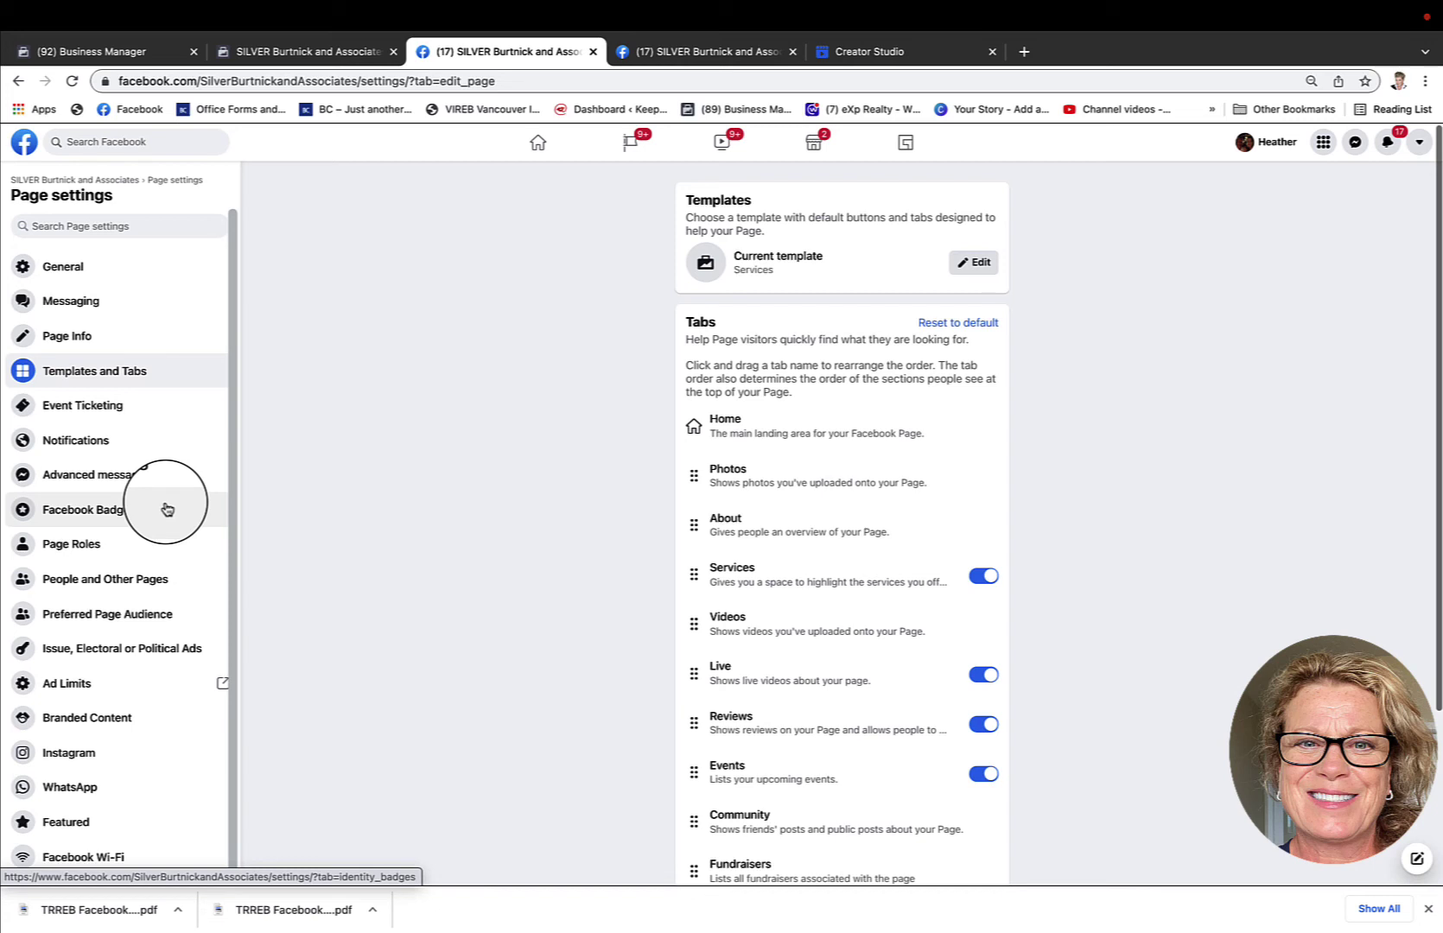
Step: Open the Page Roles settings, examine their sections and show the role choices for assigning a new Page role
left_click(107, 550)
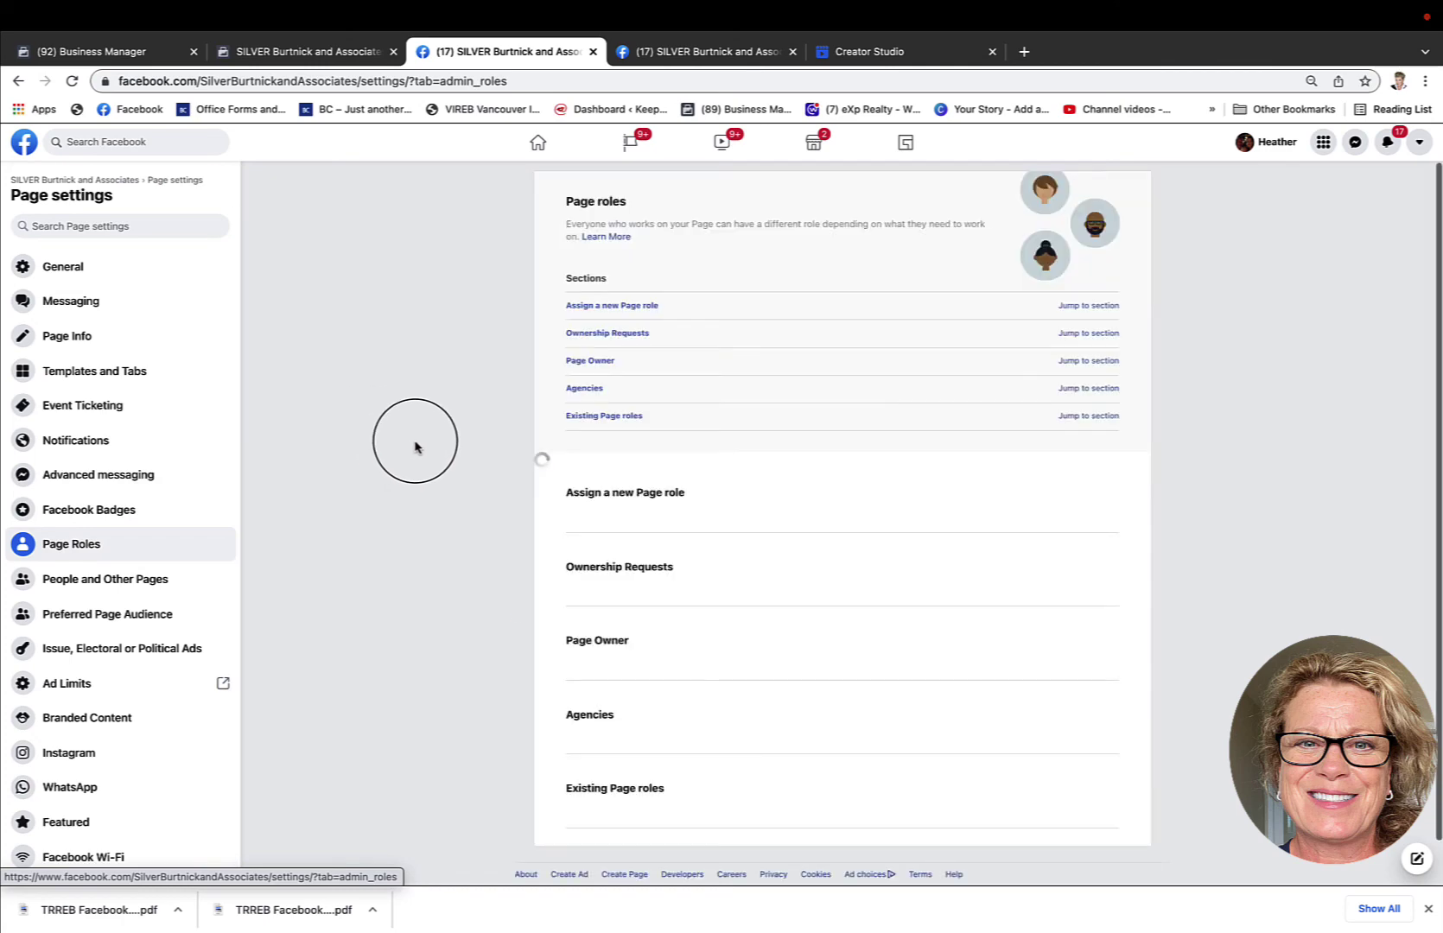
scroll(478, 486, "down", 10)
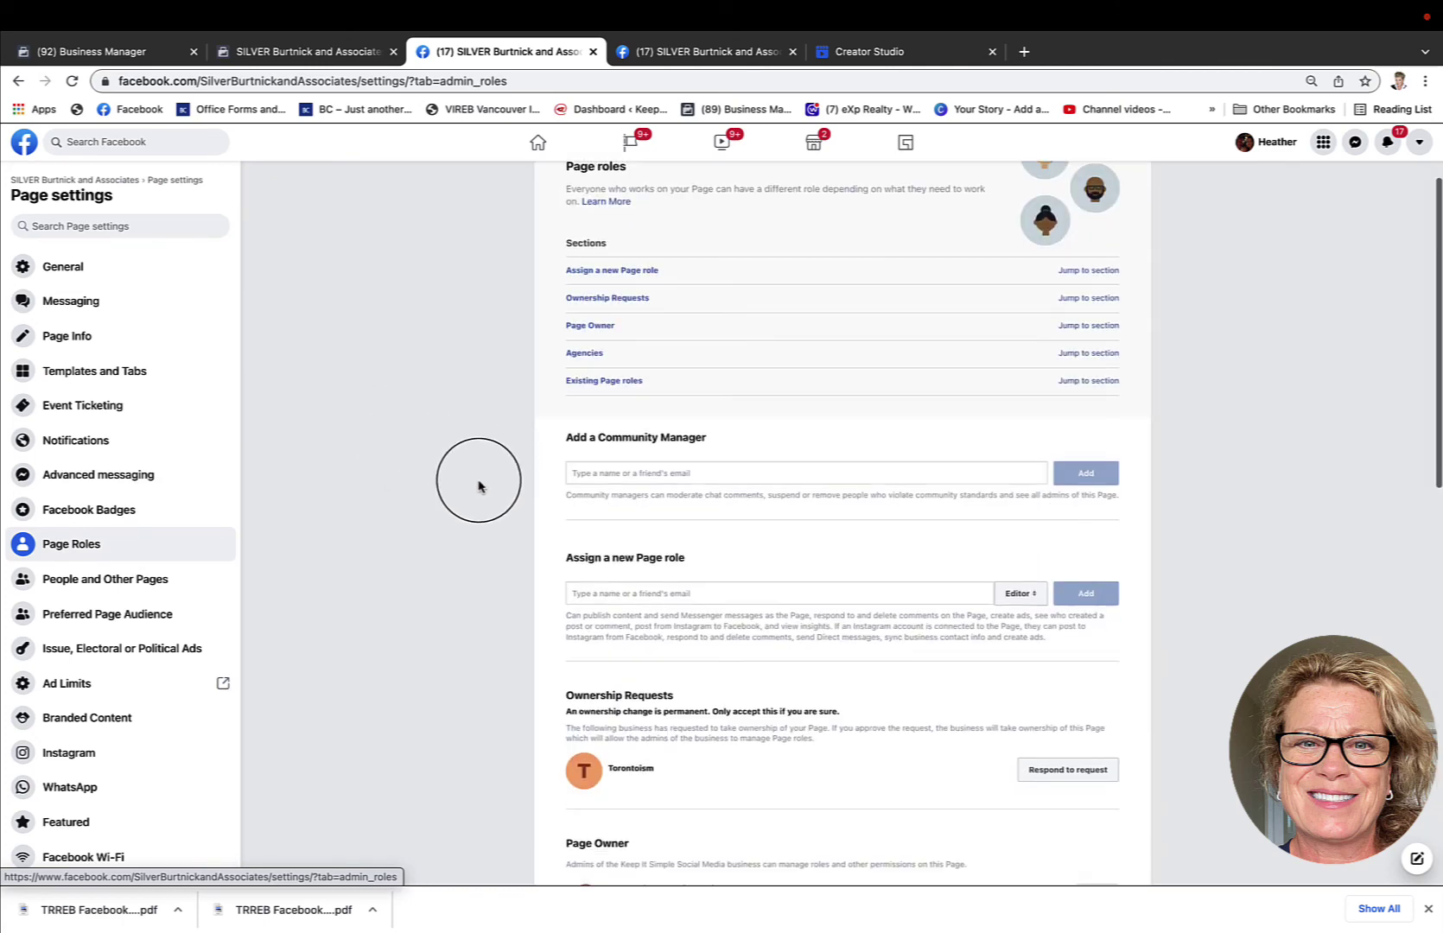
scroll(478, 486, "up", 10)
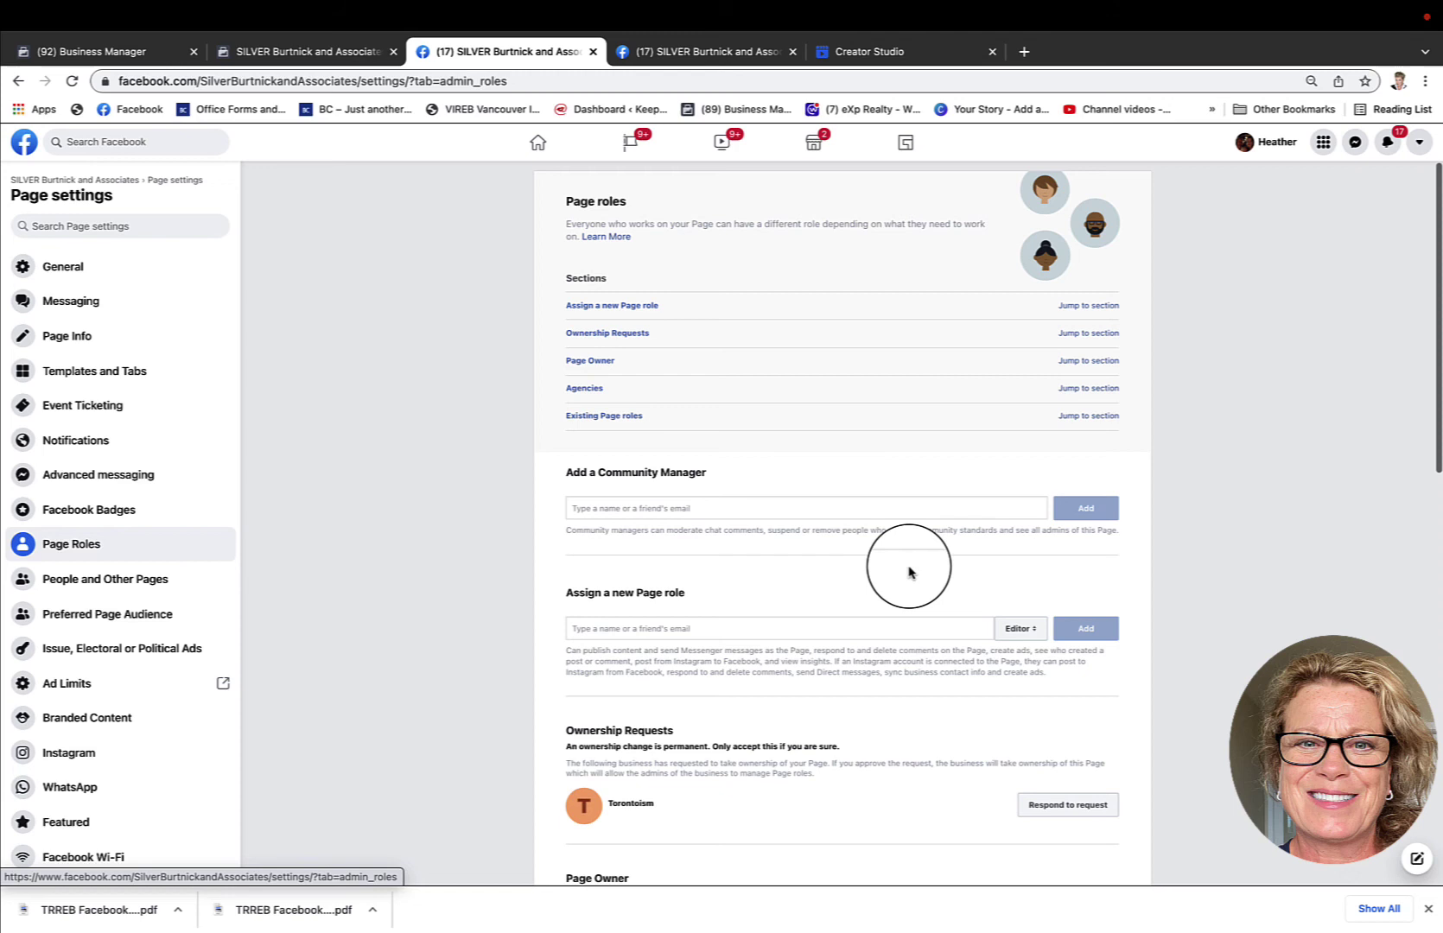
left_click(1024, 640)
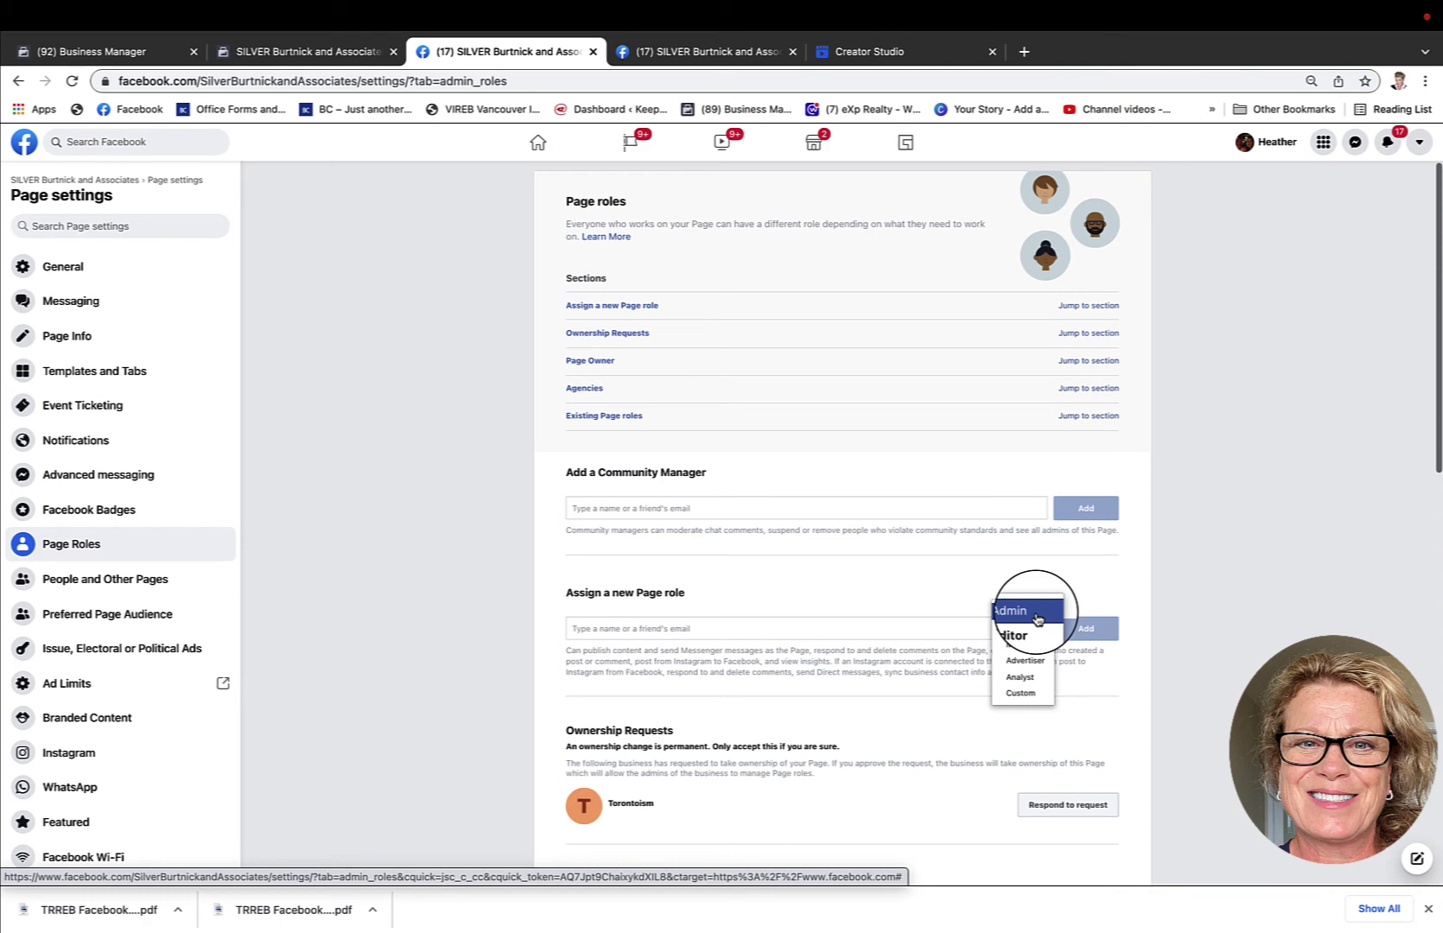
Step: Open the People and Other Pages settings and filter the list to Pages That Like This Page
left_click(93, 590)
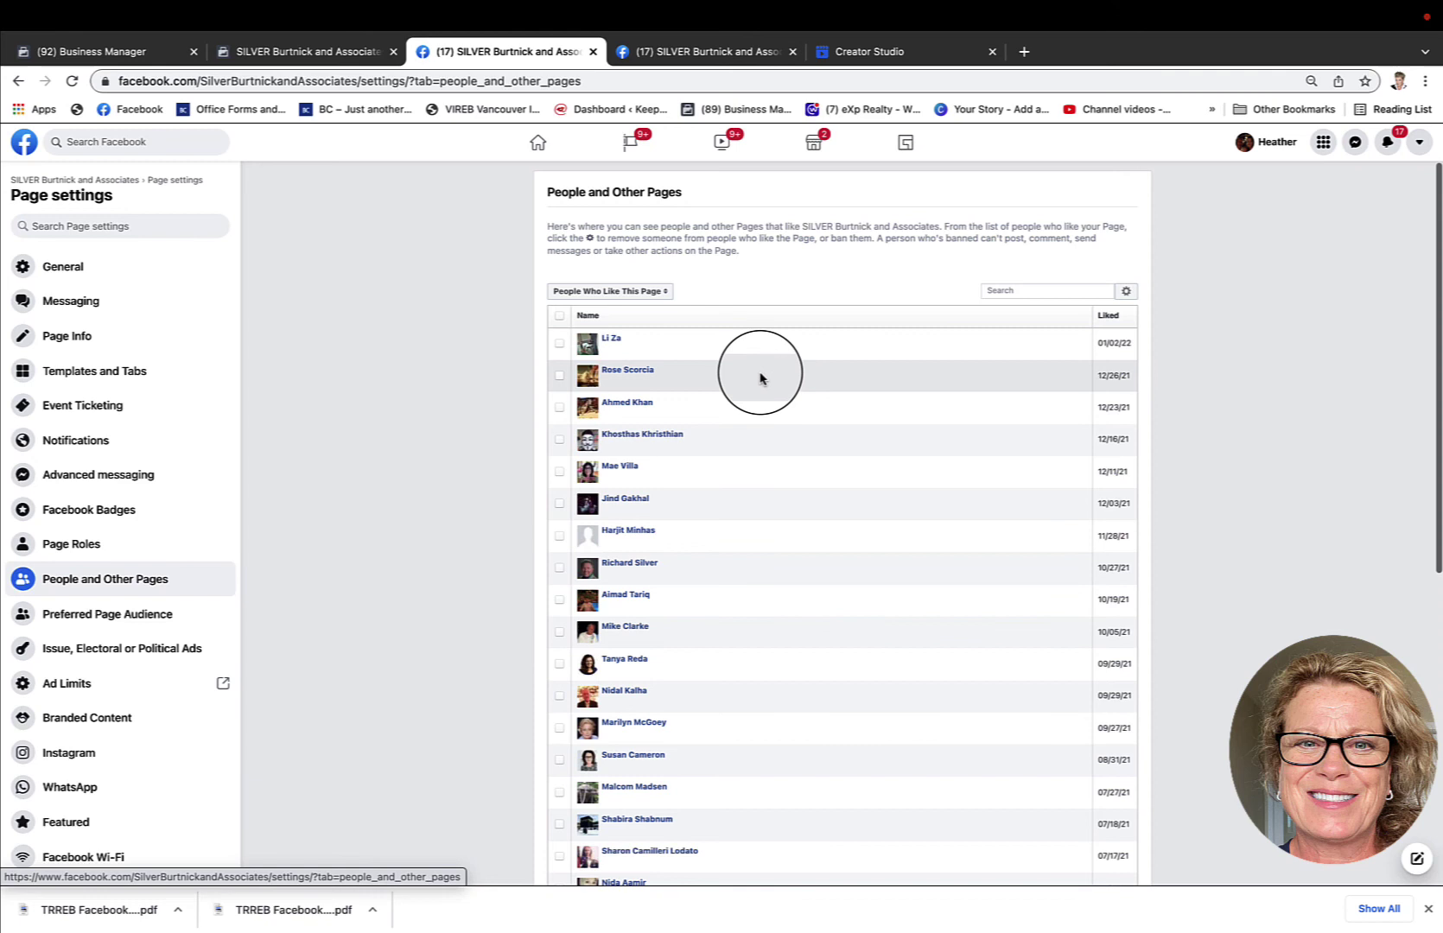
left_click(662, 297)
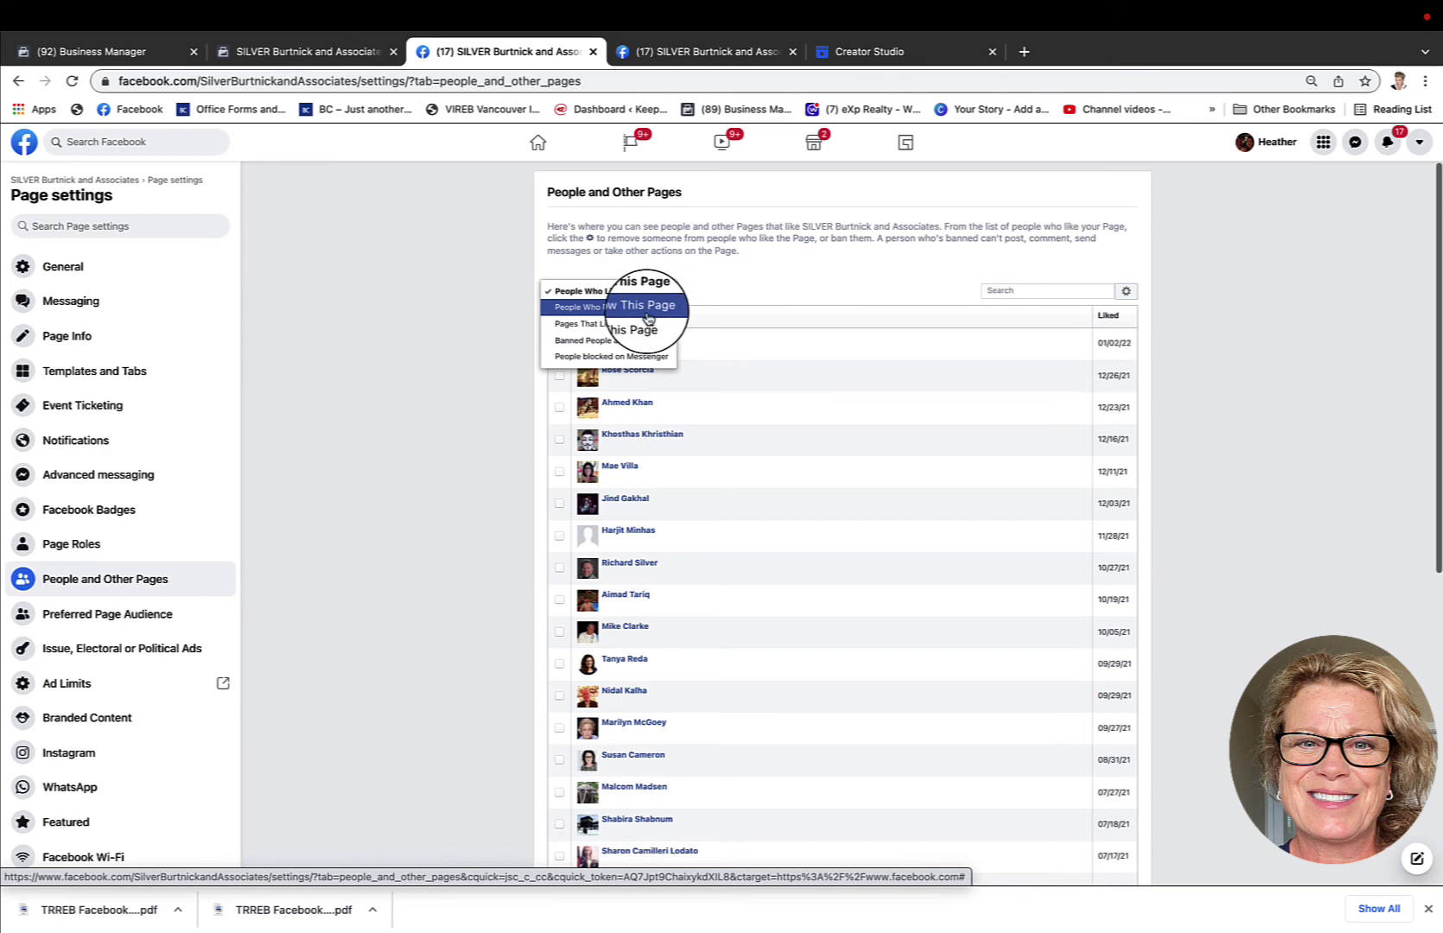
left_click(647, 324)
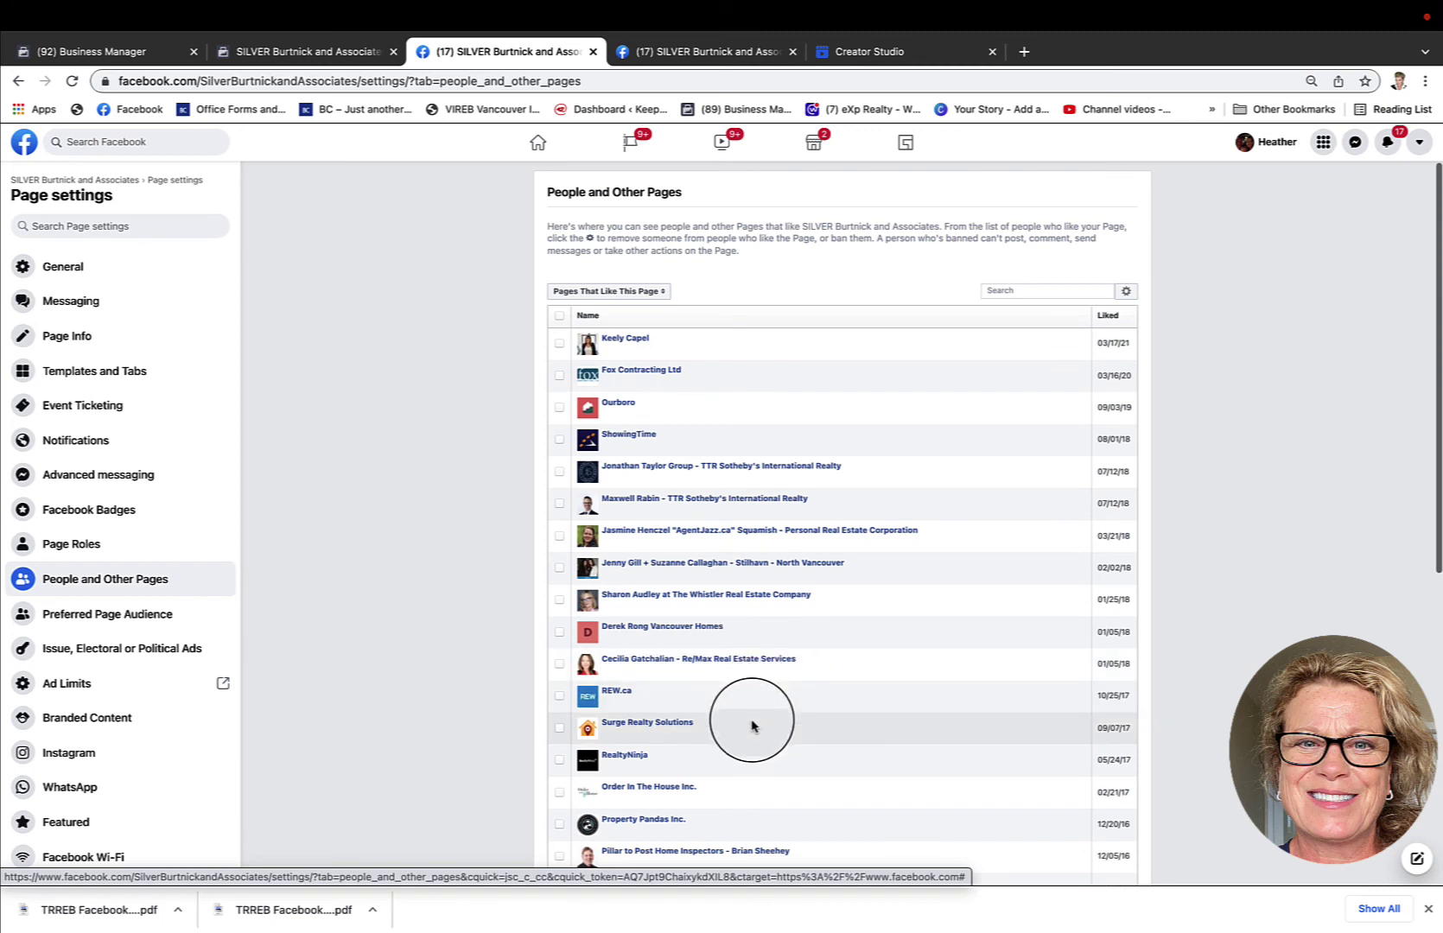
Step: Open the Instagram settings and view the details of the connected Instagram account
scroll(177, 659, "down", 1)
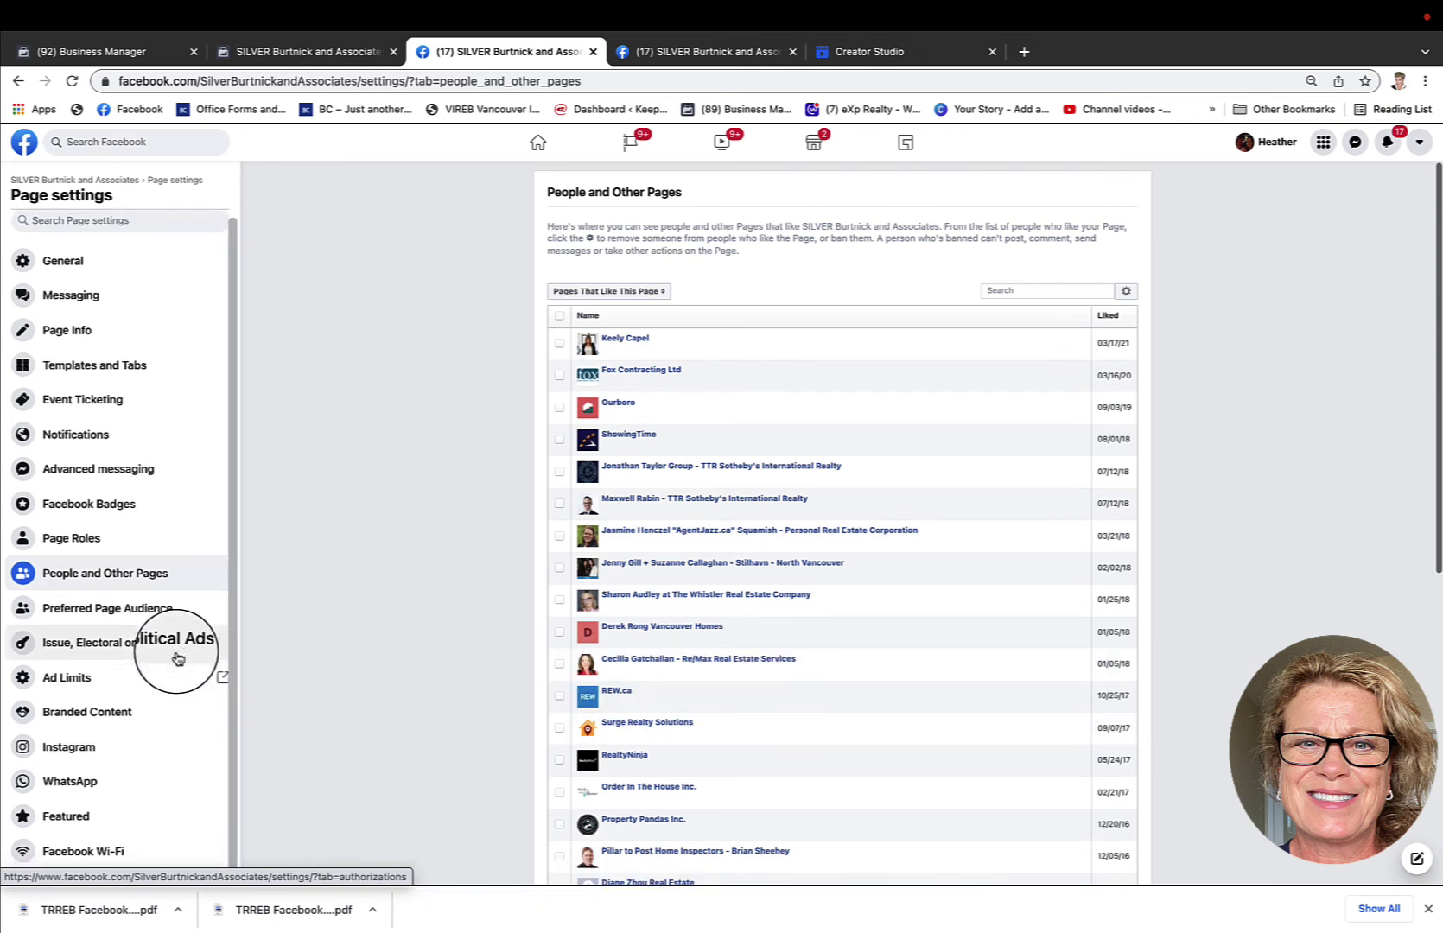
scroll(177, 658, "down", 3)
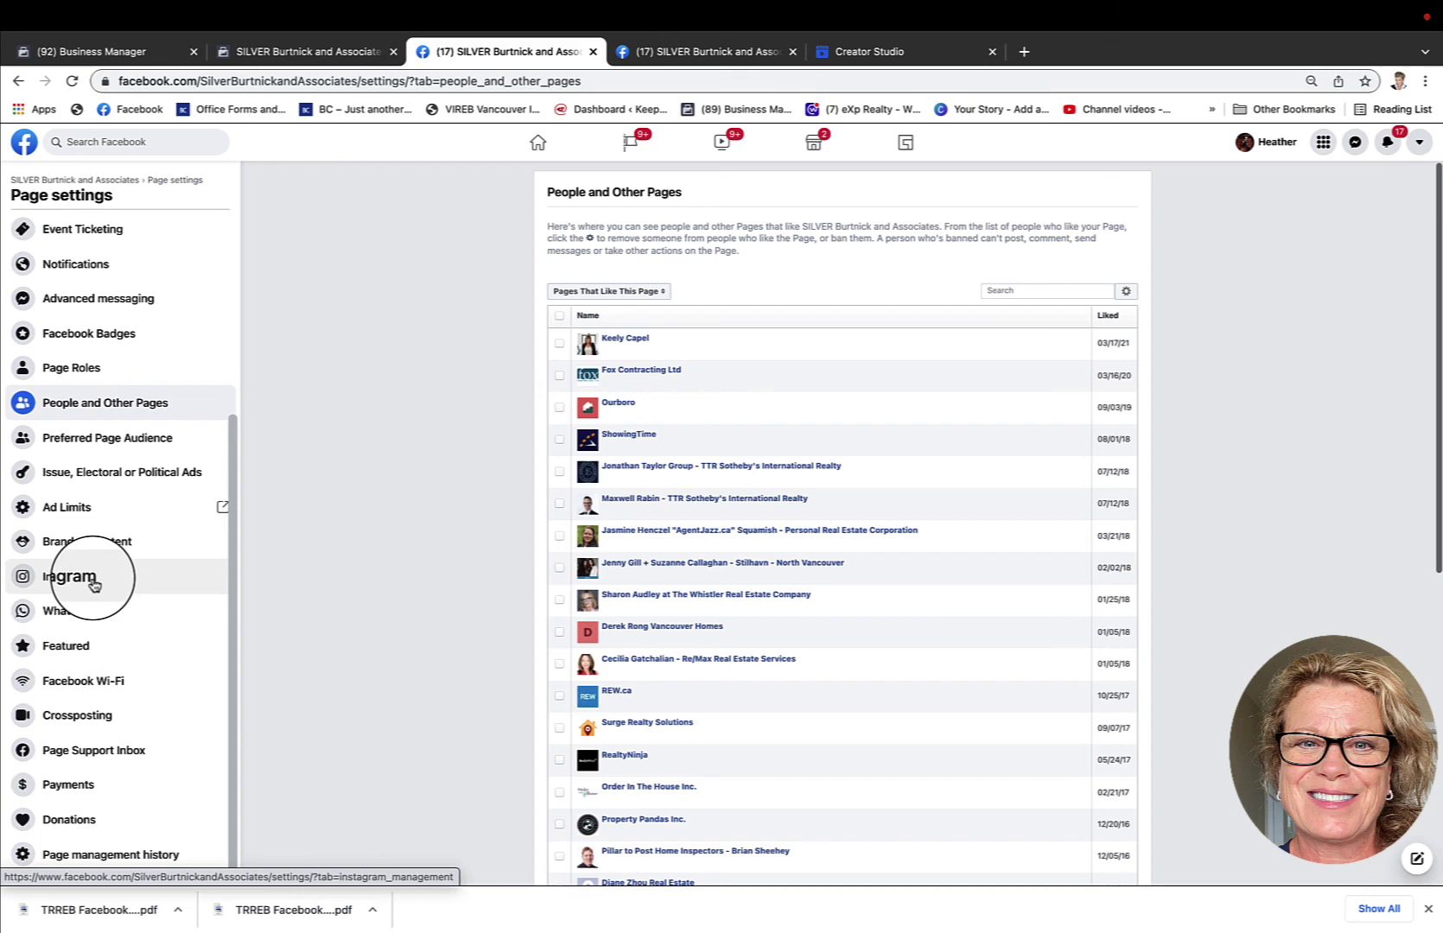
left_click(94, 585)
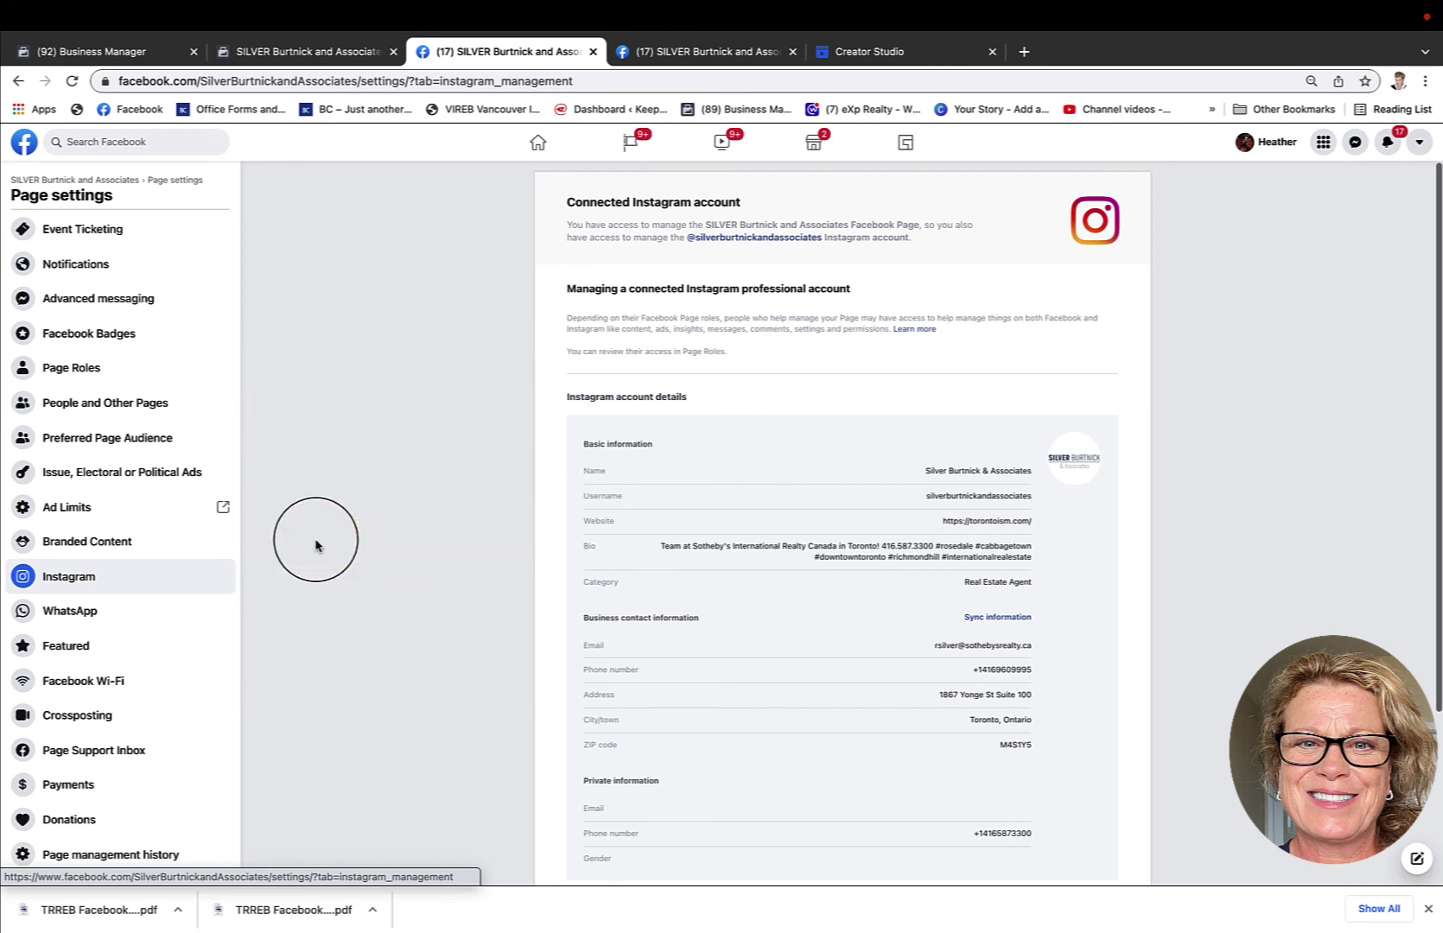
scroll(191, 646, "down", 1)
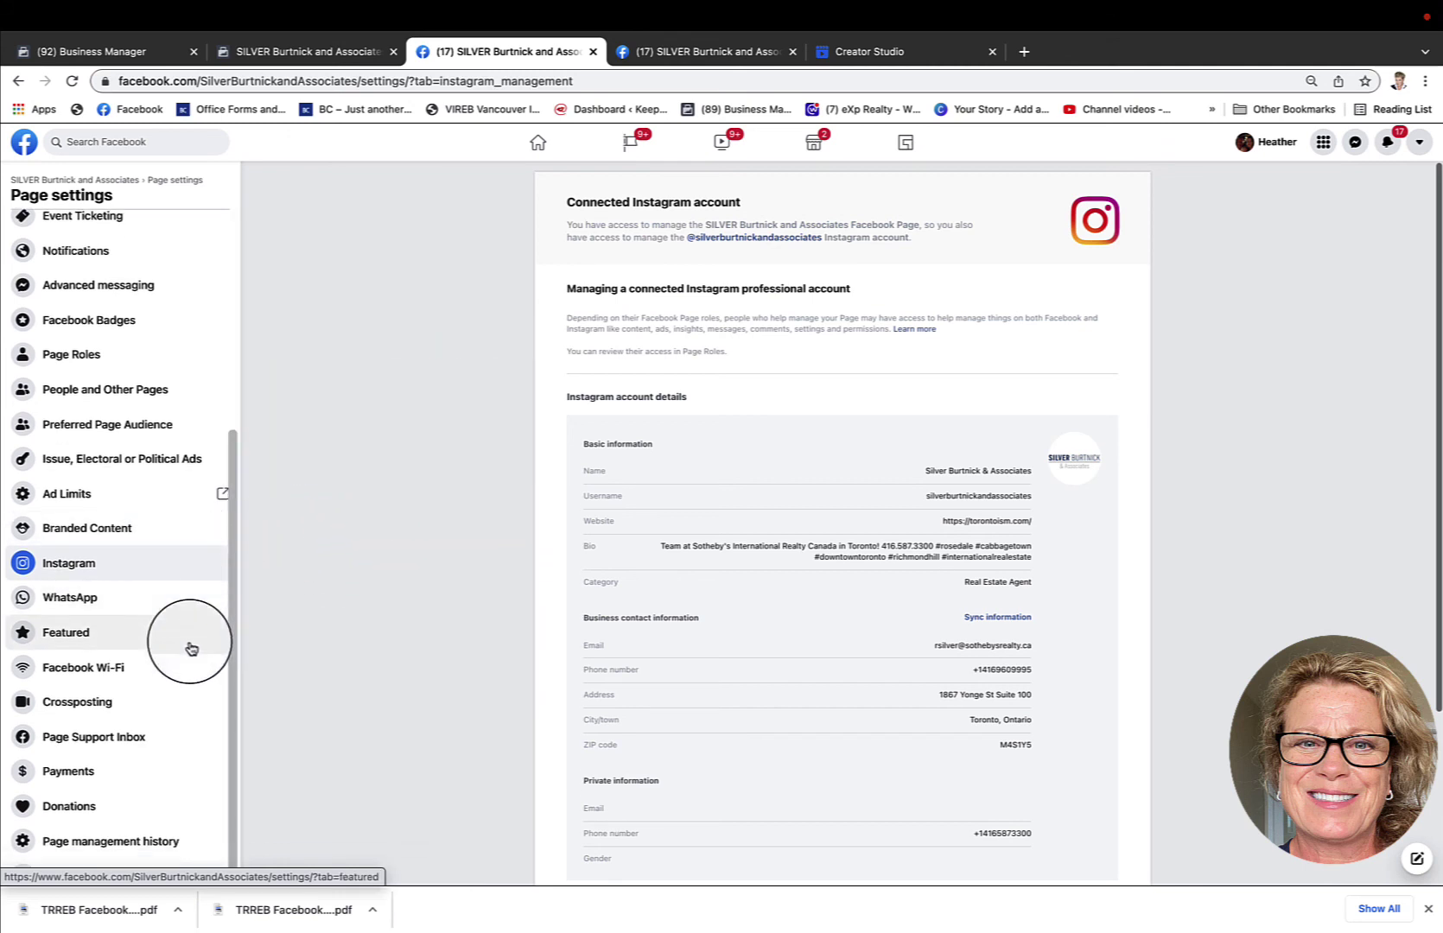
scroll(191, 648, "up", 5)
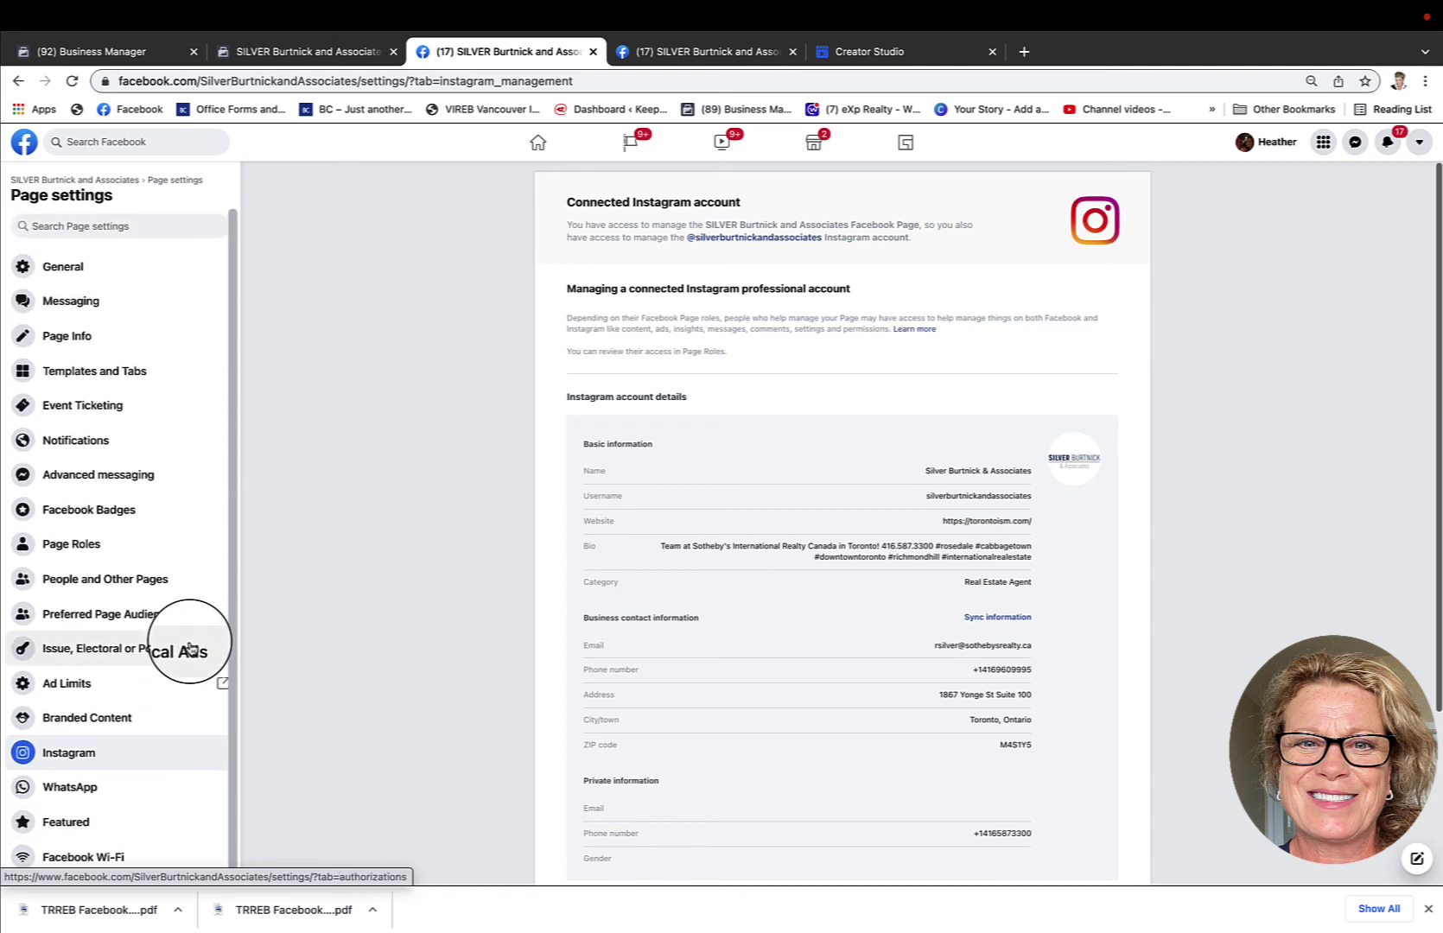
Step: Return from the settings to the business page's home and look over its cover, Insights summary and recent posts
left_click(56, 184)
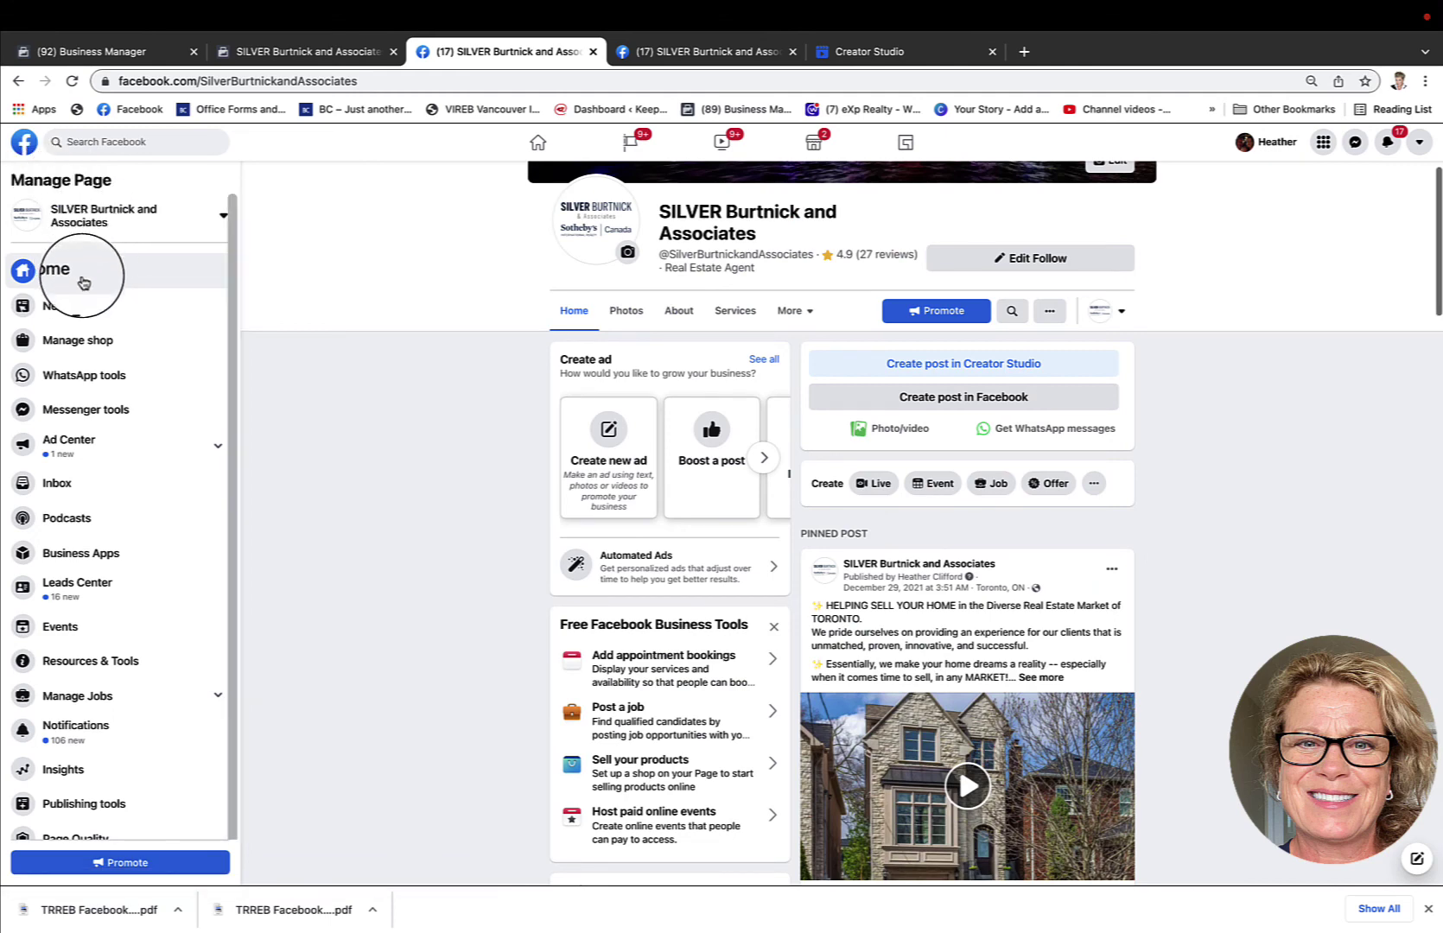
scroll(362, 507, "up", 5)
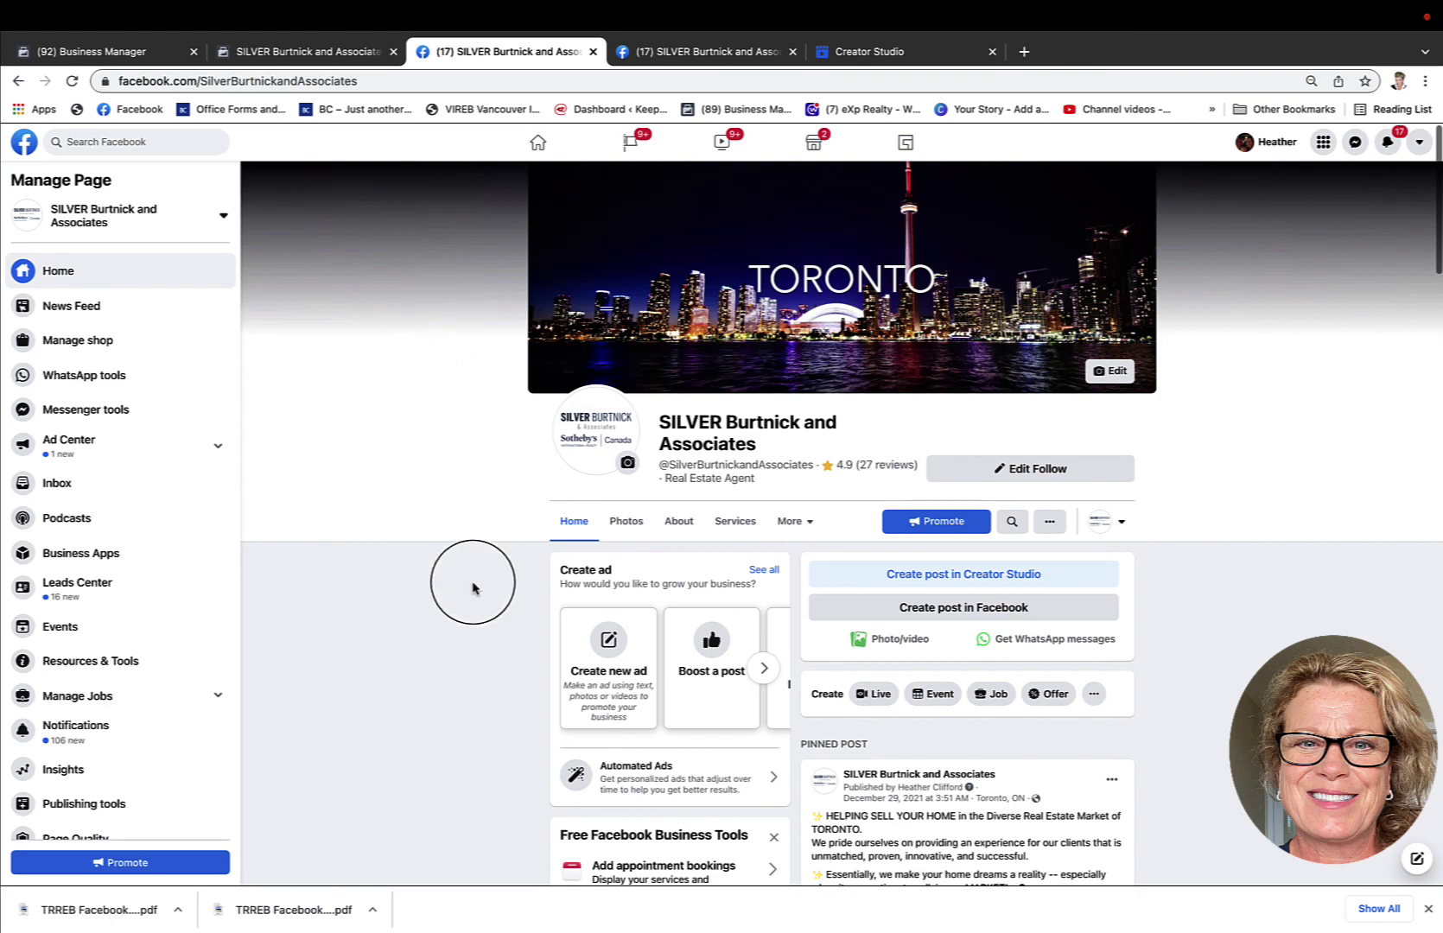
scroll(473, 588, "down", 10)
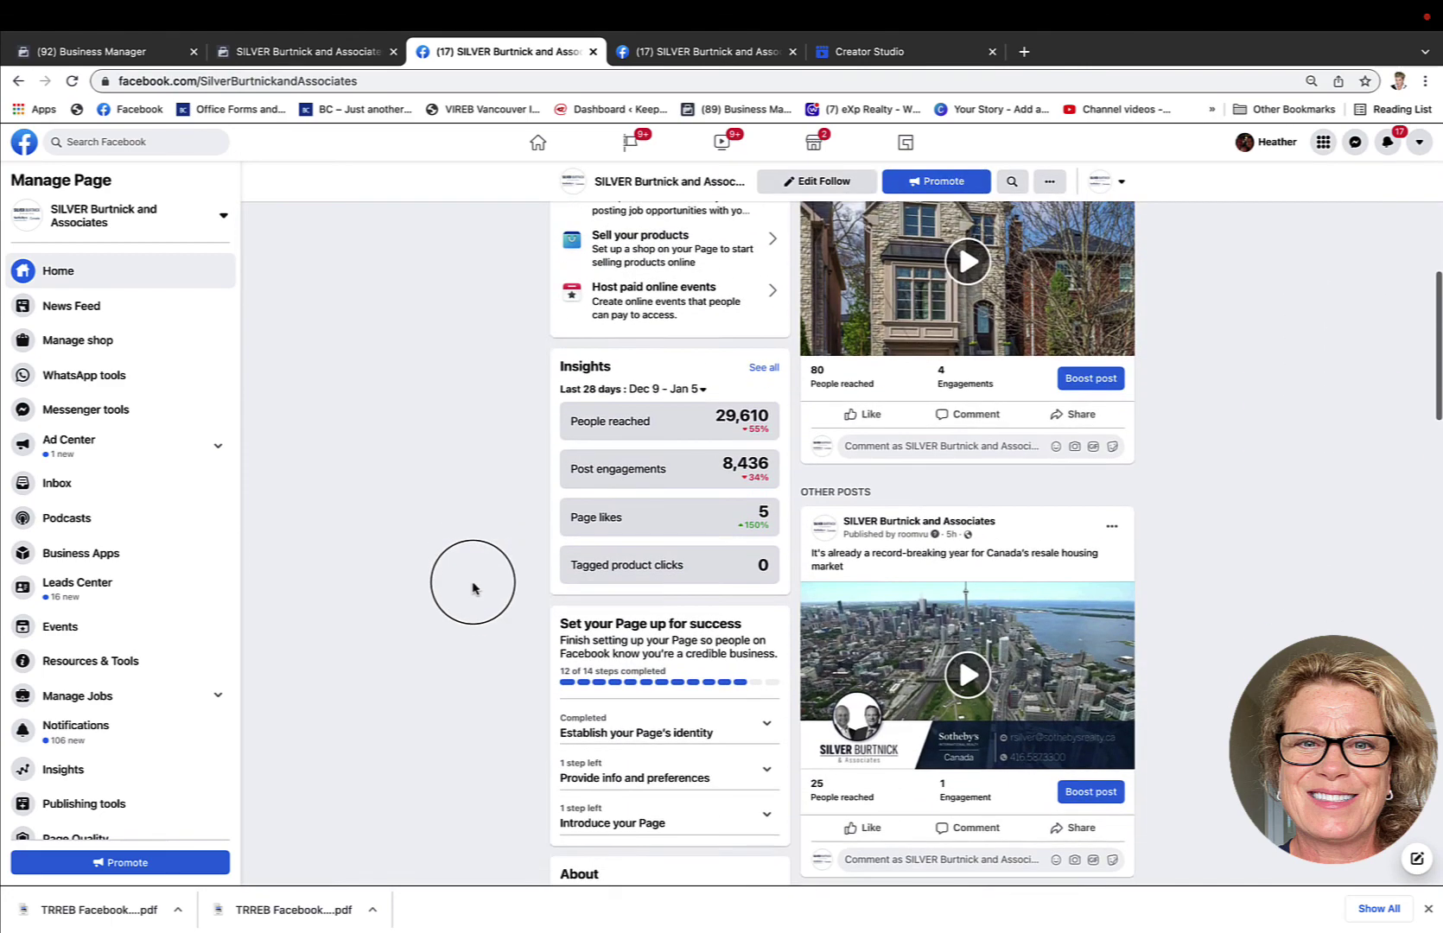
scroll(473, 588, "up", 10)
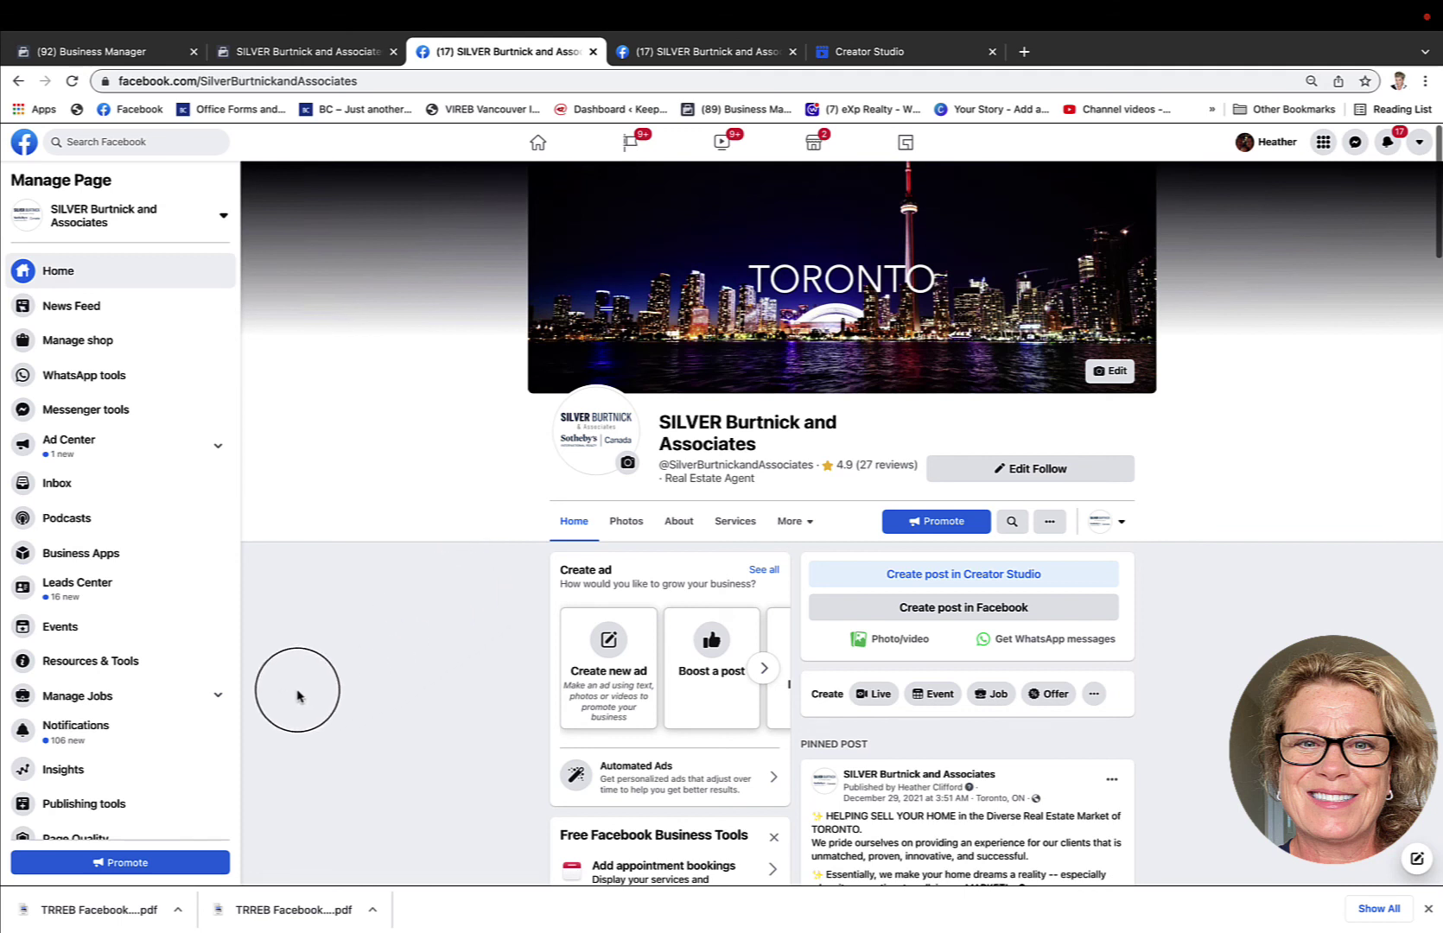
Step: View the published and scheduled posts in Publishing tools, and open Creator Studio from there
scroll(142, 703, "down", 3)
scroll(142, 702, "down", 1)
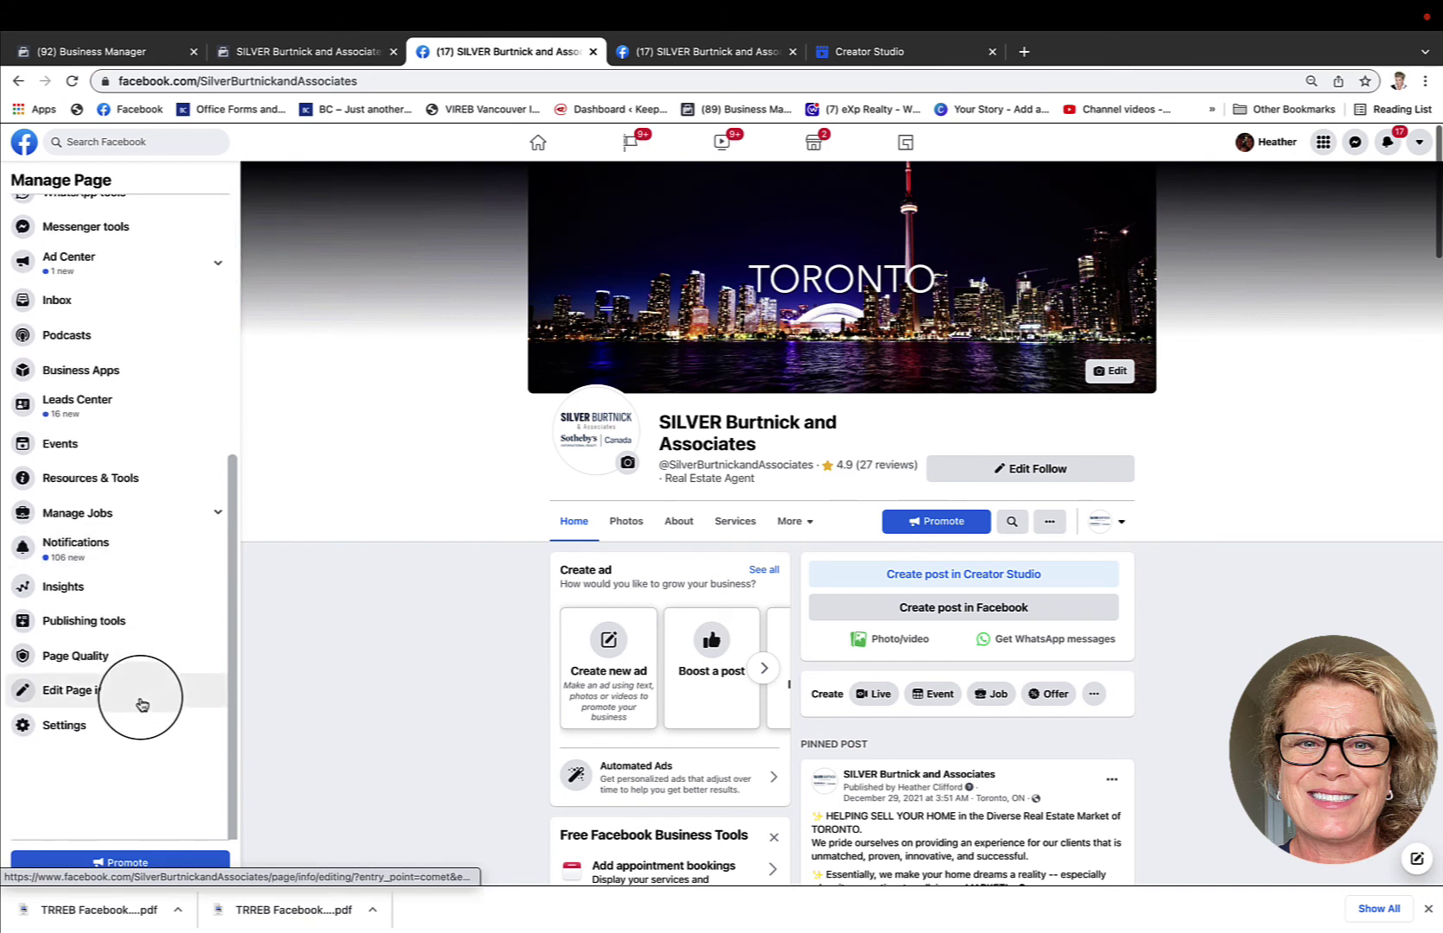
left_click(89, 620)
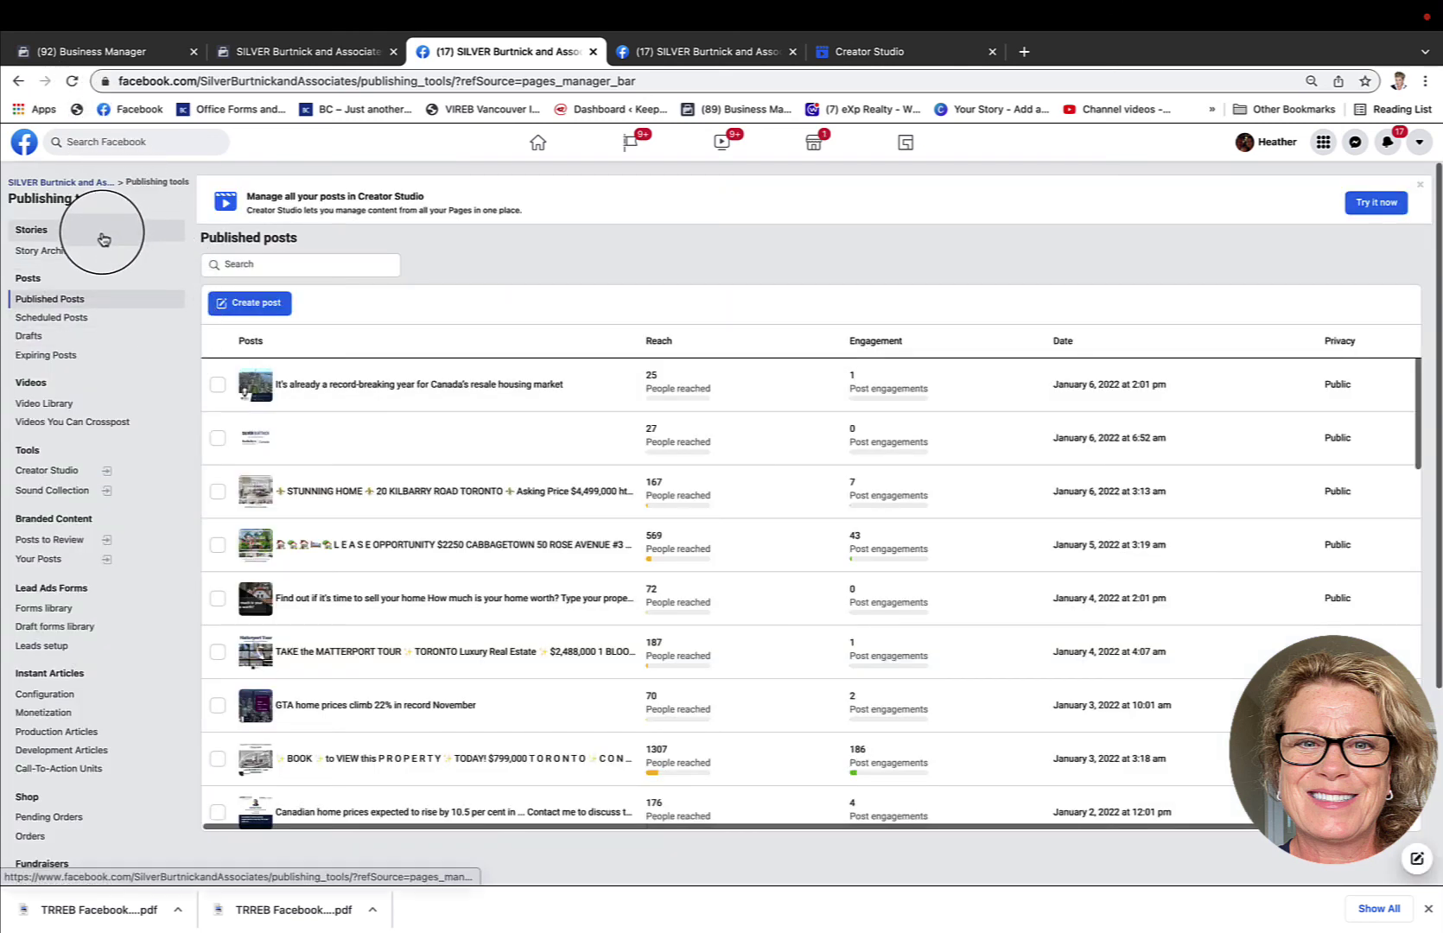
left_click(93, 320)
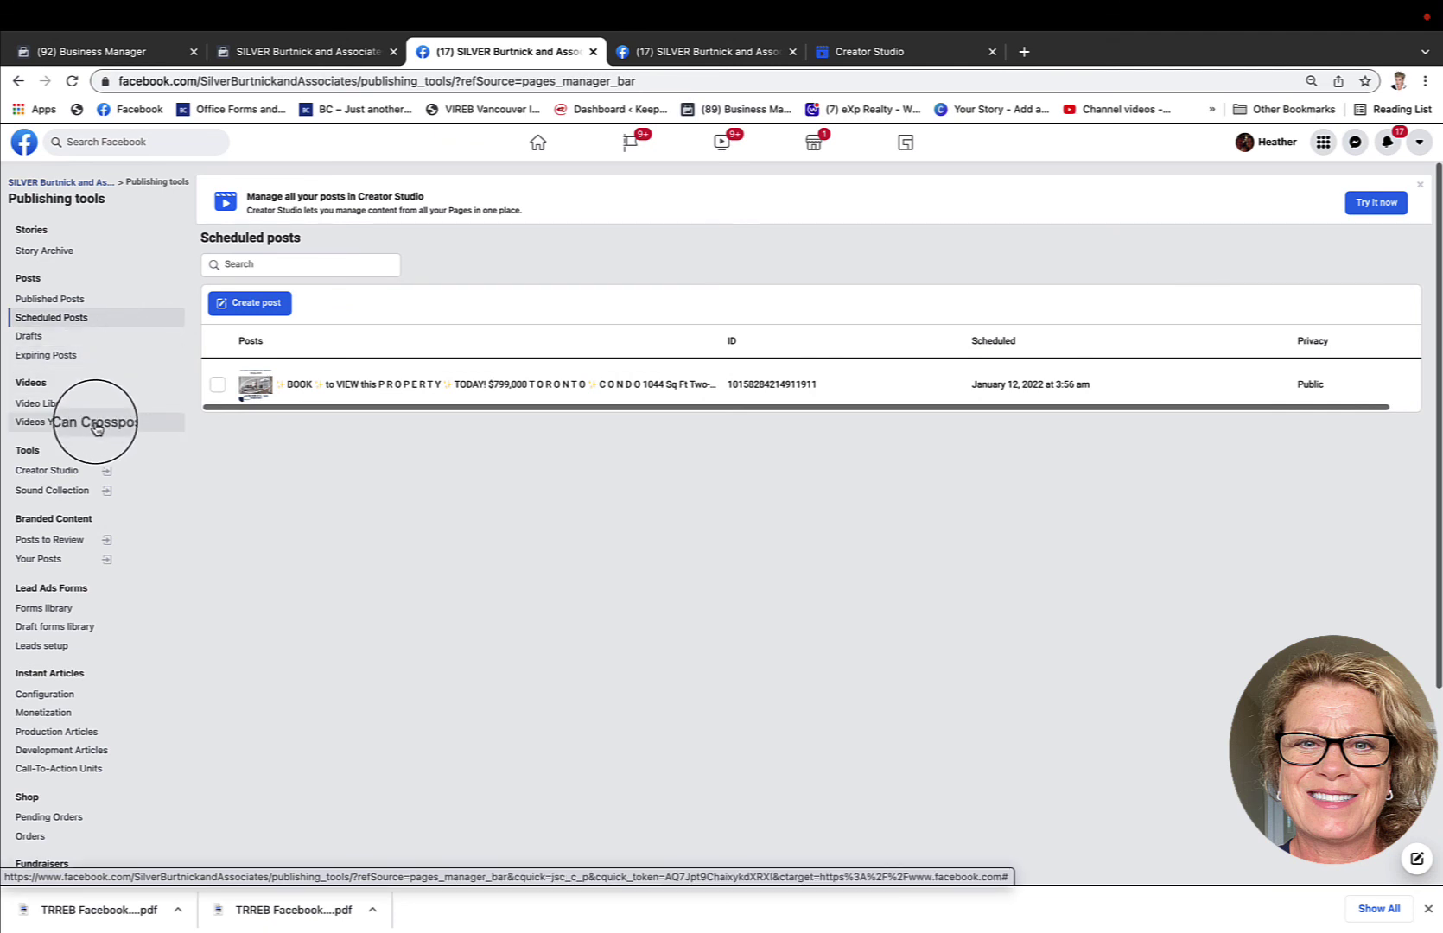
left_click(36, 478)
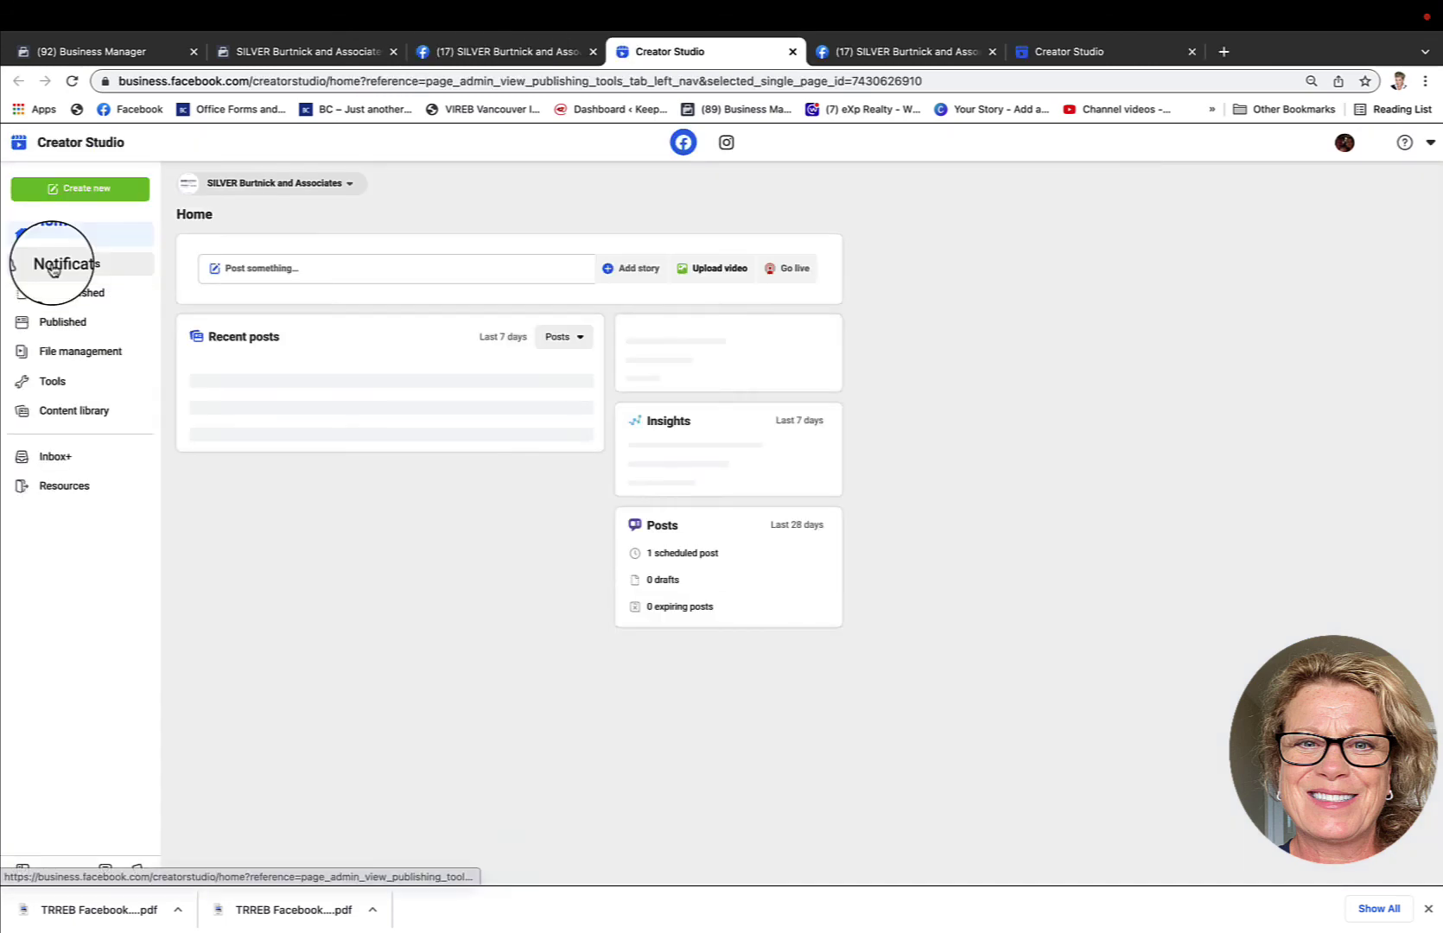